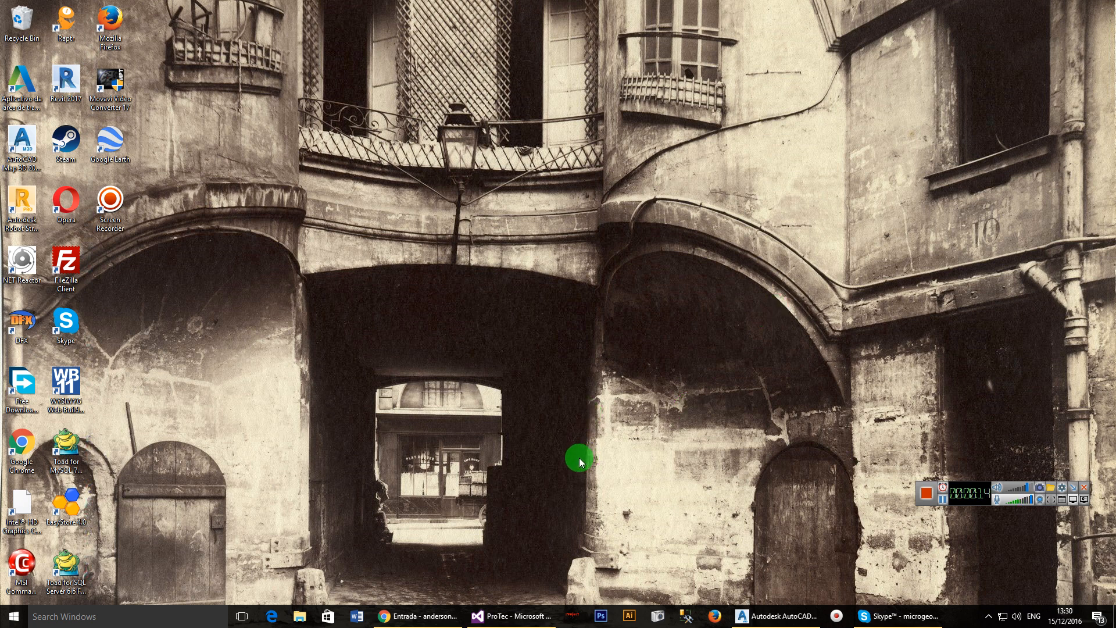
# Switch to the ProTec project in Visual Studio and expand the CheckBox_Fibra_144, 72 and 36 handlers in FrmRede.vb for review.
pyautogui.click(546, 617)
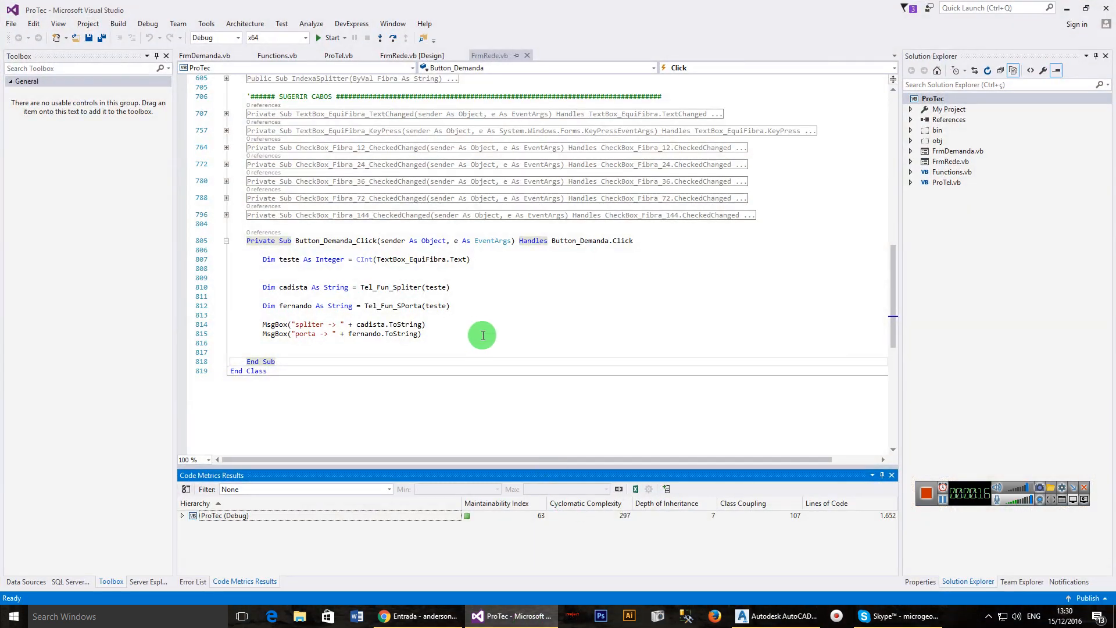
pyautogui.click(482, 335)
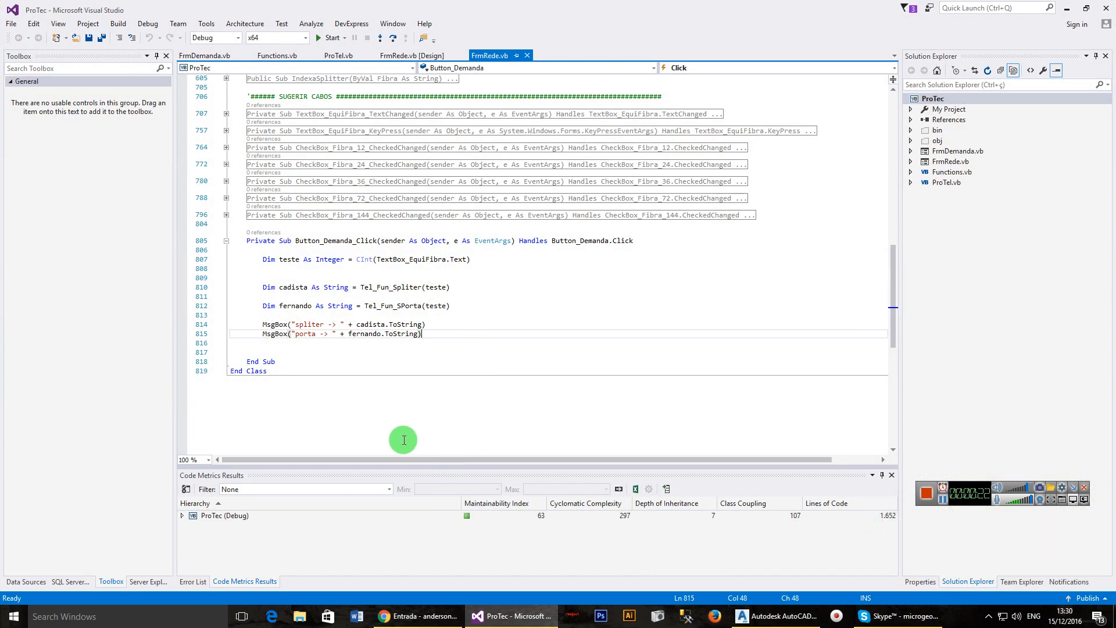
pyautogui.click(291, 361)
pyautogui.scroll(2, 397, 376)
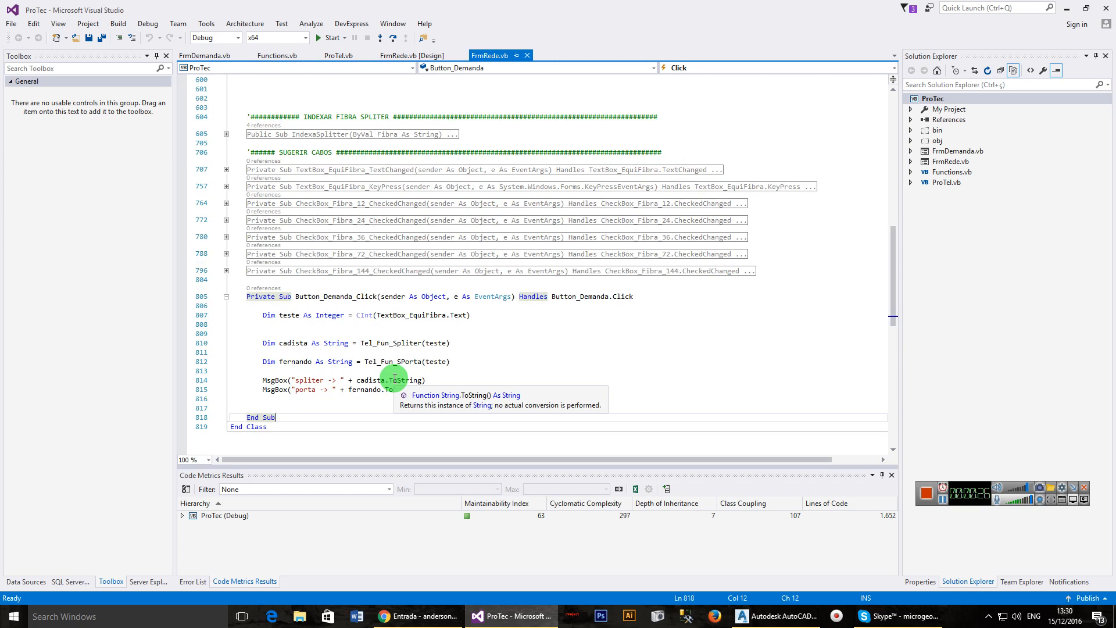
pyautogui.click(226, 270)
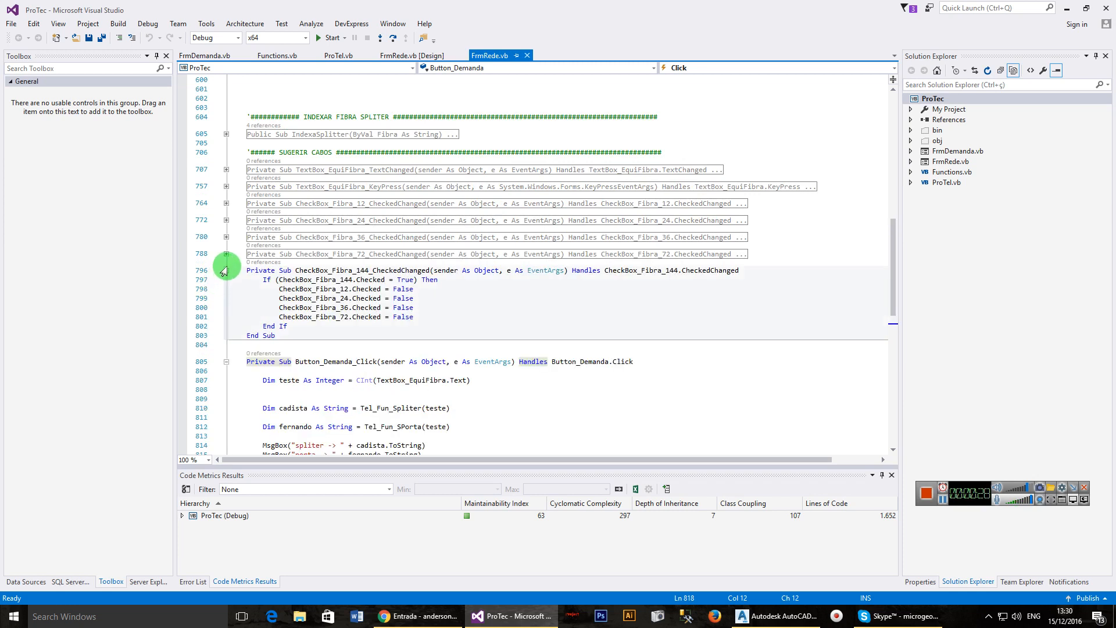
pyautogui.click(226, 254)
pyautogui.click(226, 238)
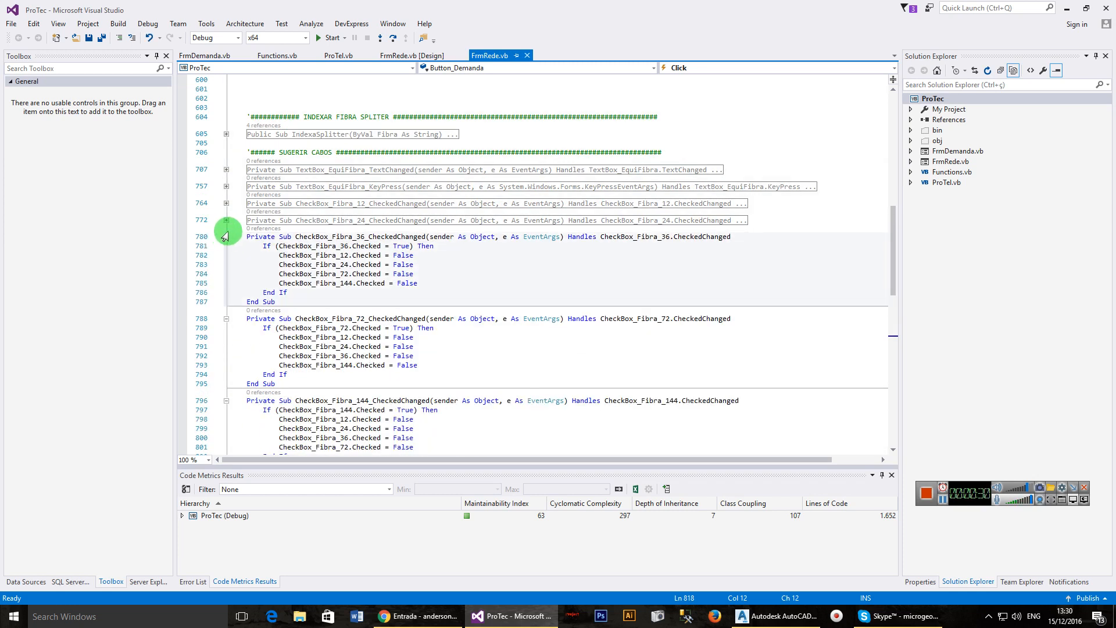
# Review the start of the FrmRede class and expand the Button_RC_Click and Button_RS_Click handlers.
pyautogui.scroll(4, 391, 277)
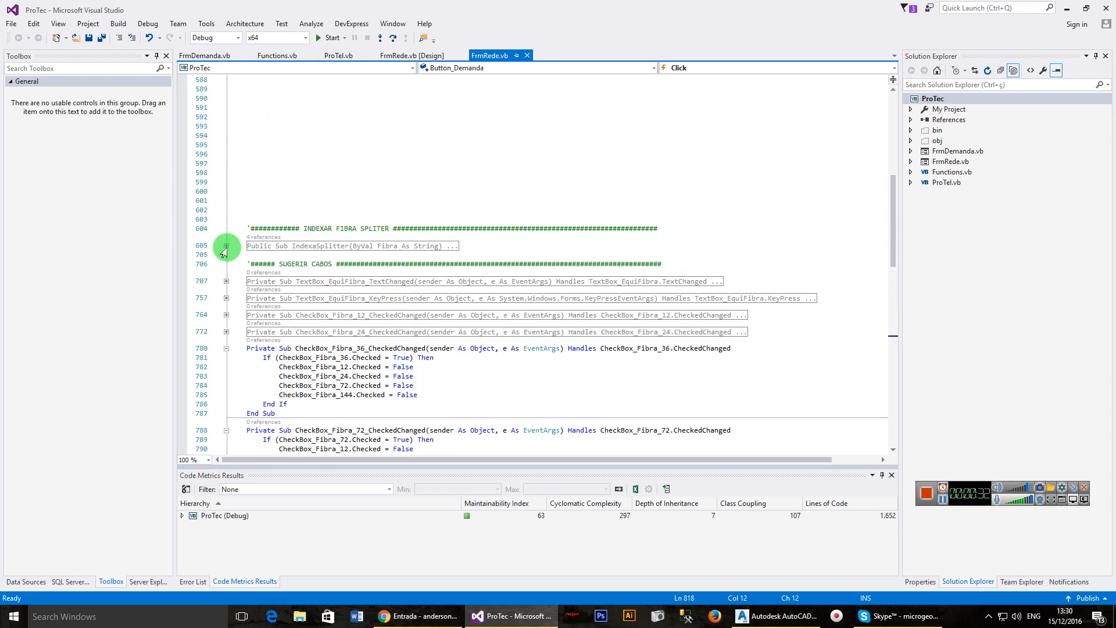
pyautogui.click(226, 246)
pyautogui.click(226, 245)
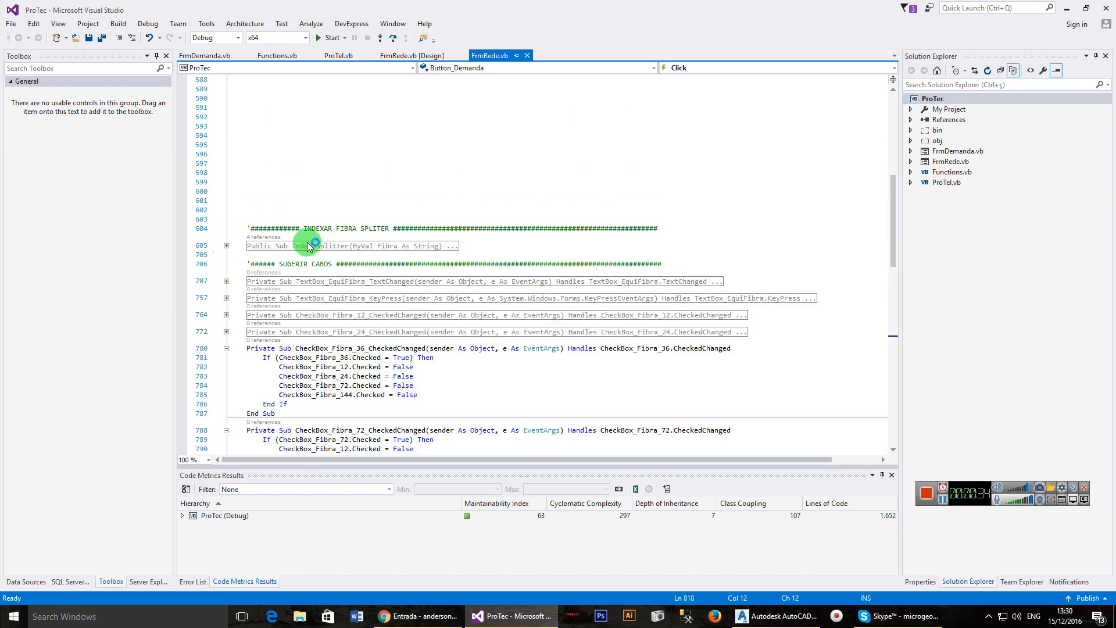
pyautogui.scroll(7, 453, 307)
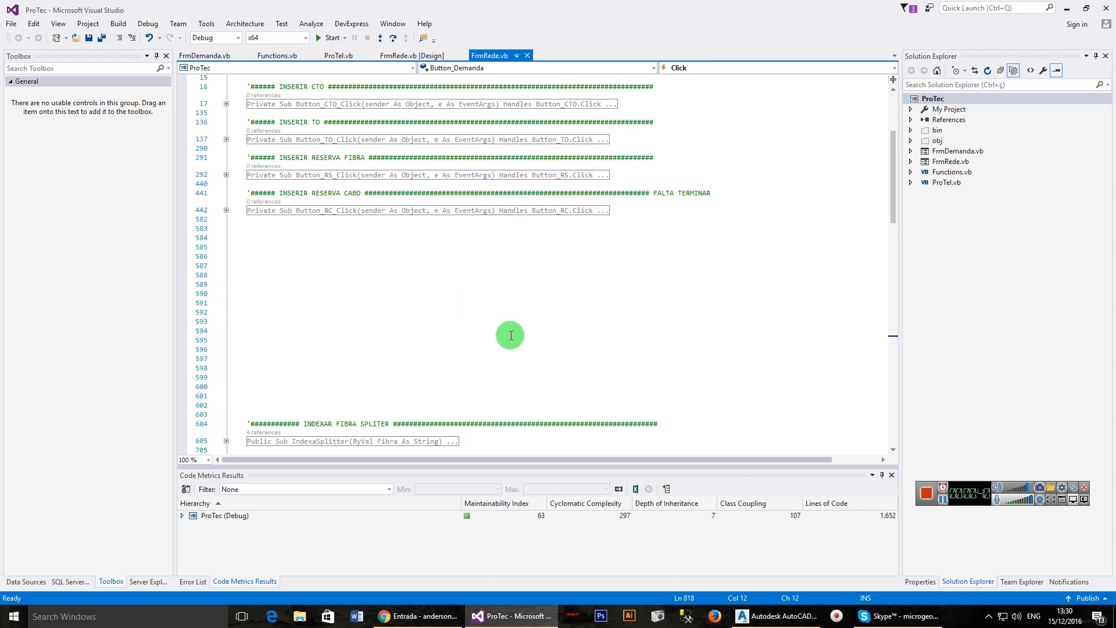
pyautogui.scroll(3, 510, 336)
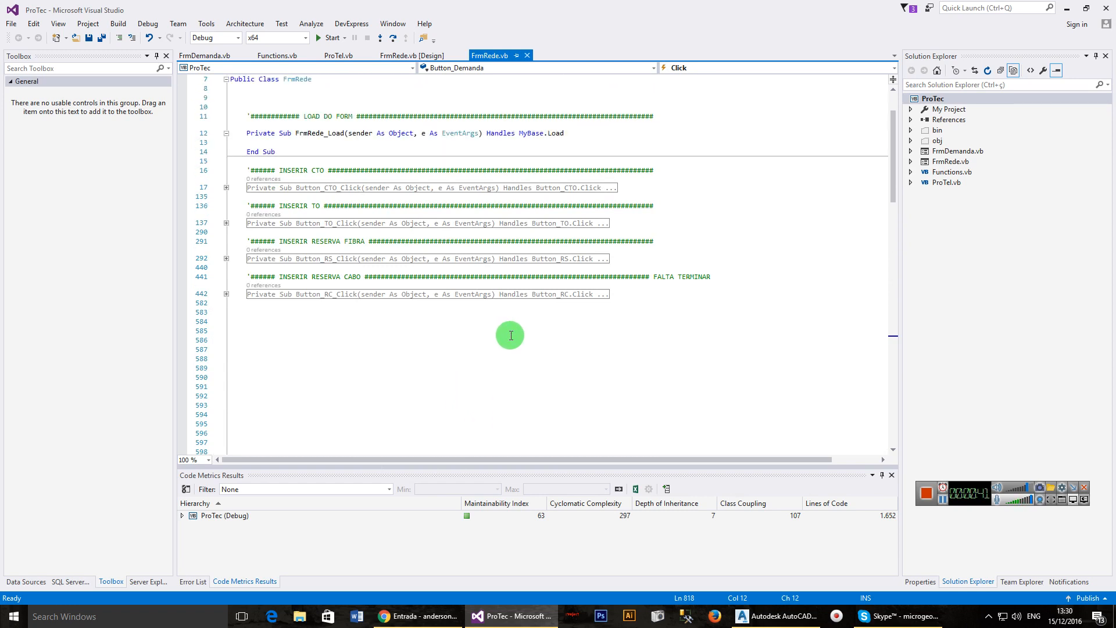
pyautogui.click(225, 293)
pyautogui.click(226, 258)
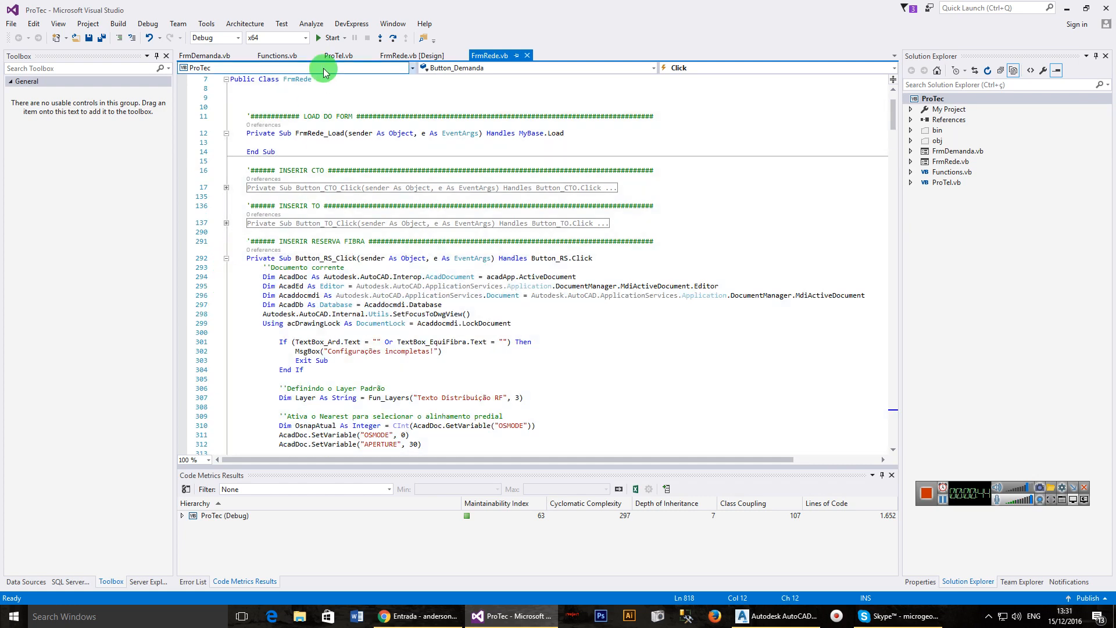
# Open Functions.vb and review the LISTAGEM DE SPLITTER functions and the layer-creation region by expanding both regions.
pyautogui.click(274, 58)
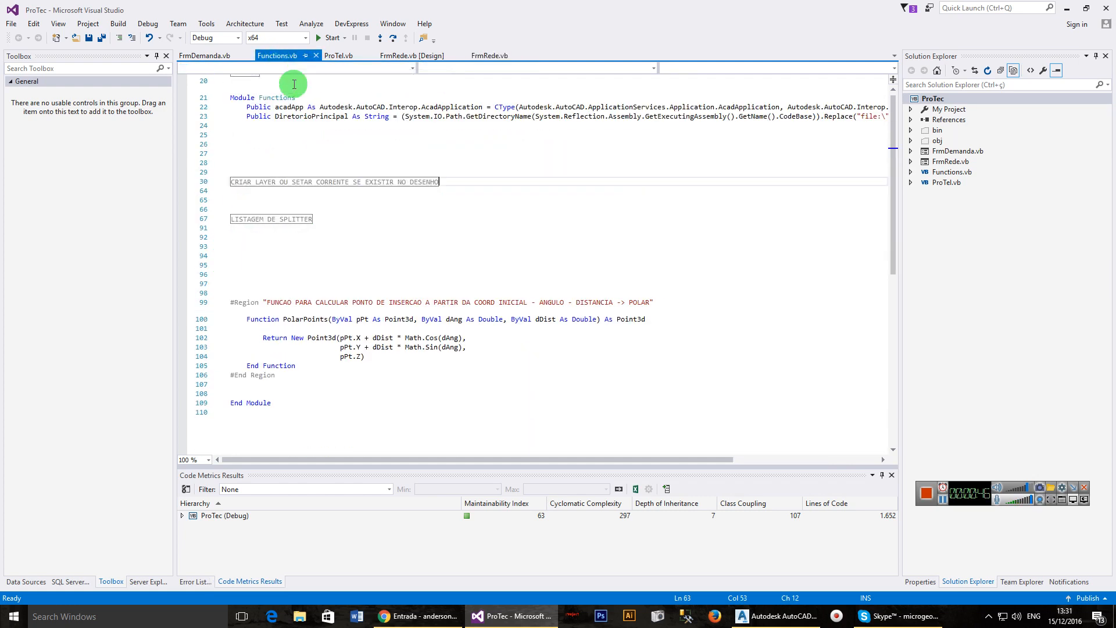
pyautogui.click(226, 219)
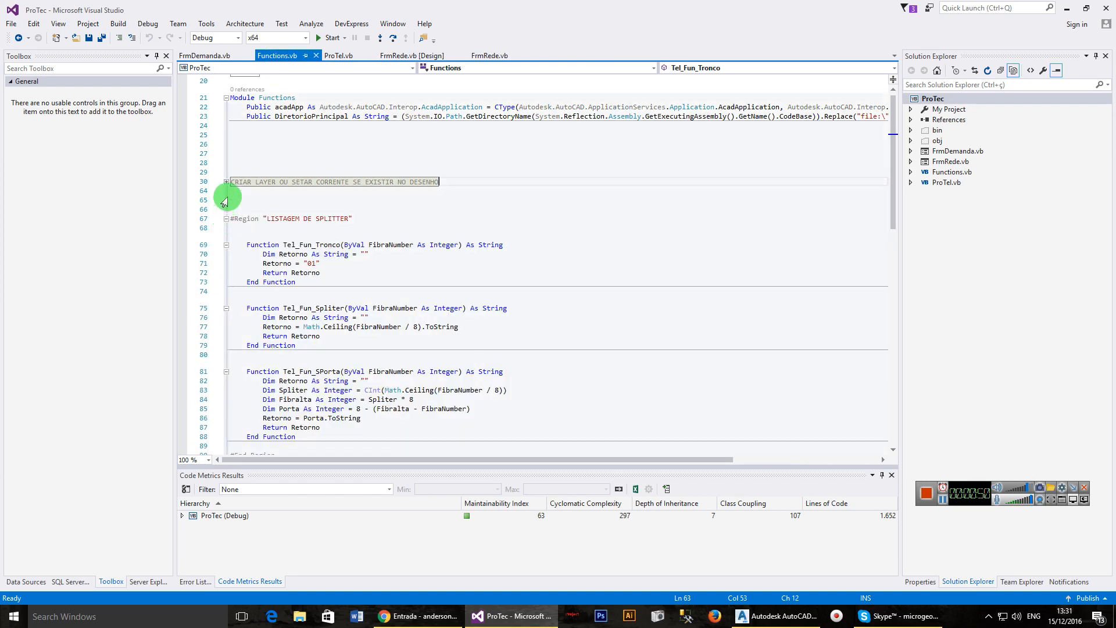
pyautogui.click(359, 277)
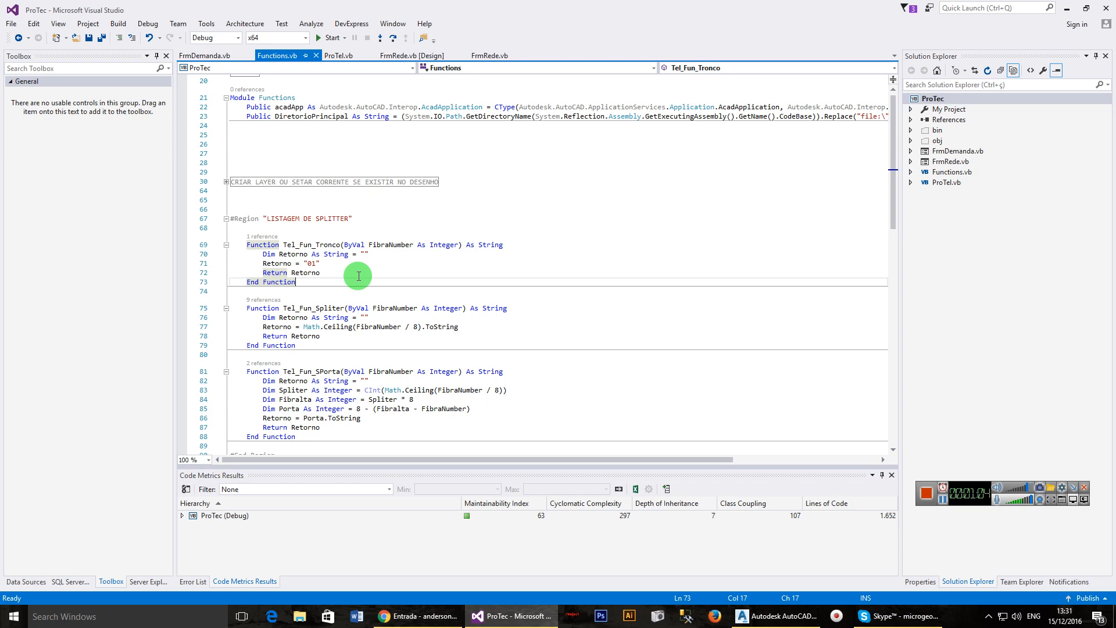
pyautogui.scroll(-2, 423, 343)
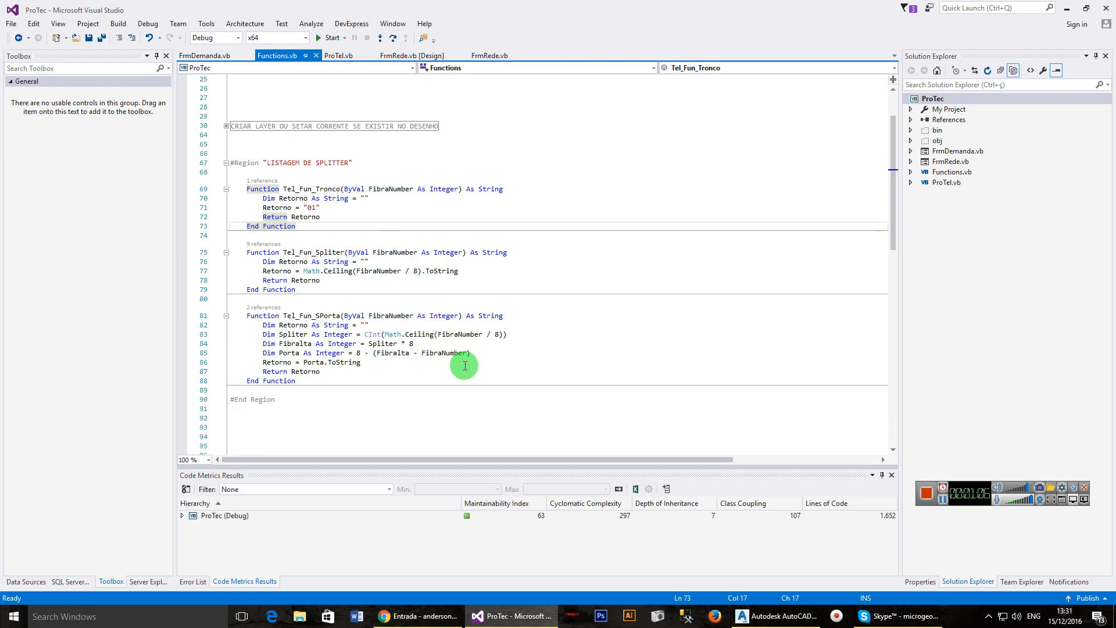
pyautogui.scroll(-3, 369, 293)
pyautogui.scroll(5, 406, 308)
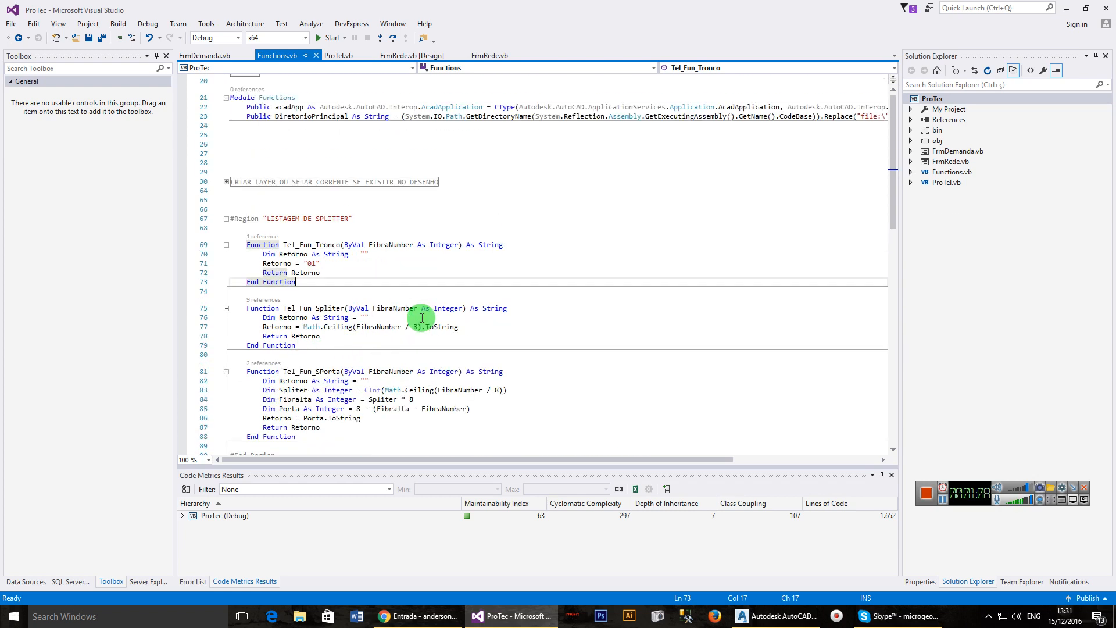
pyautogui.click(226, 189)
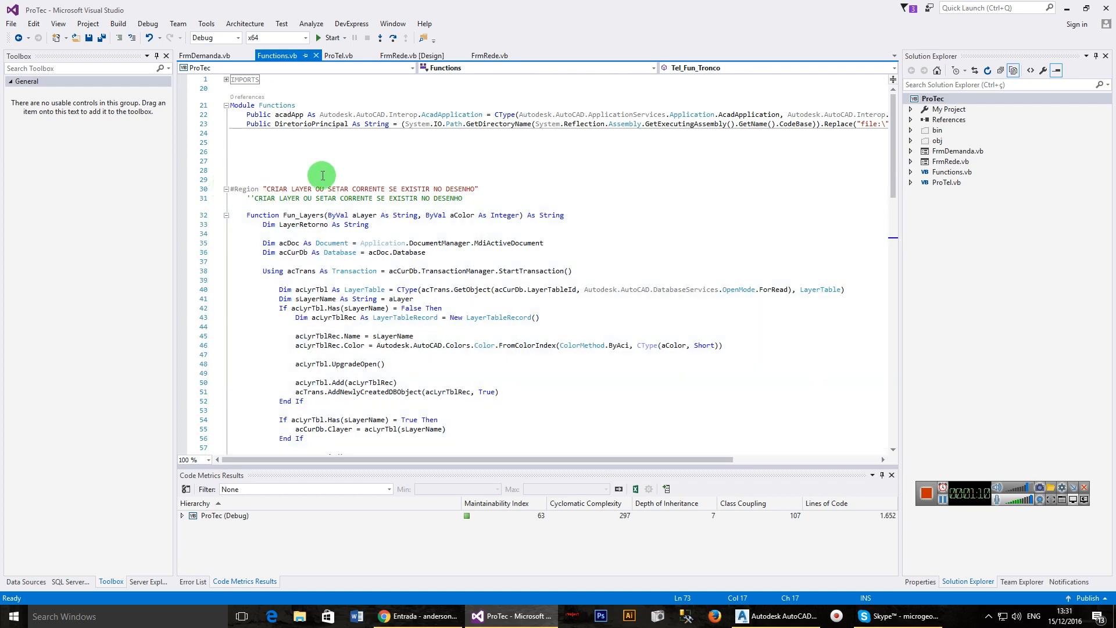
# Switch to the CTA_204595_I68_DIAGRAMA drawing in AutoCAD Map 3D and load ProTec.dll with NETLOAD, choosing to always load it.
pyautogui.click(1066, 8)
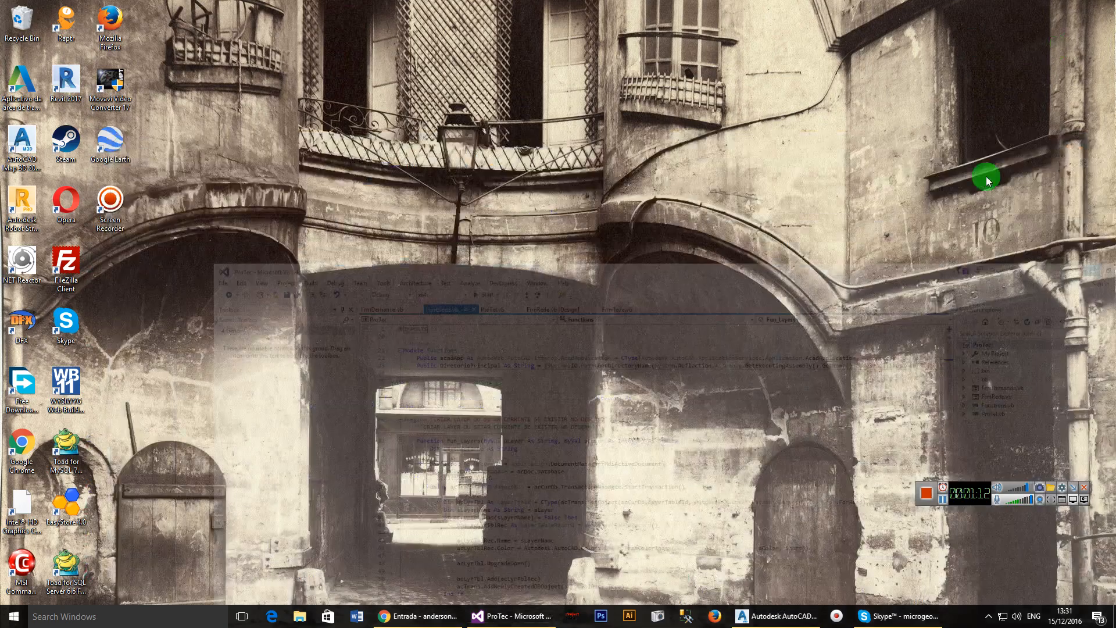
pyautogui.click(773, 615)
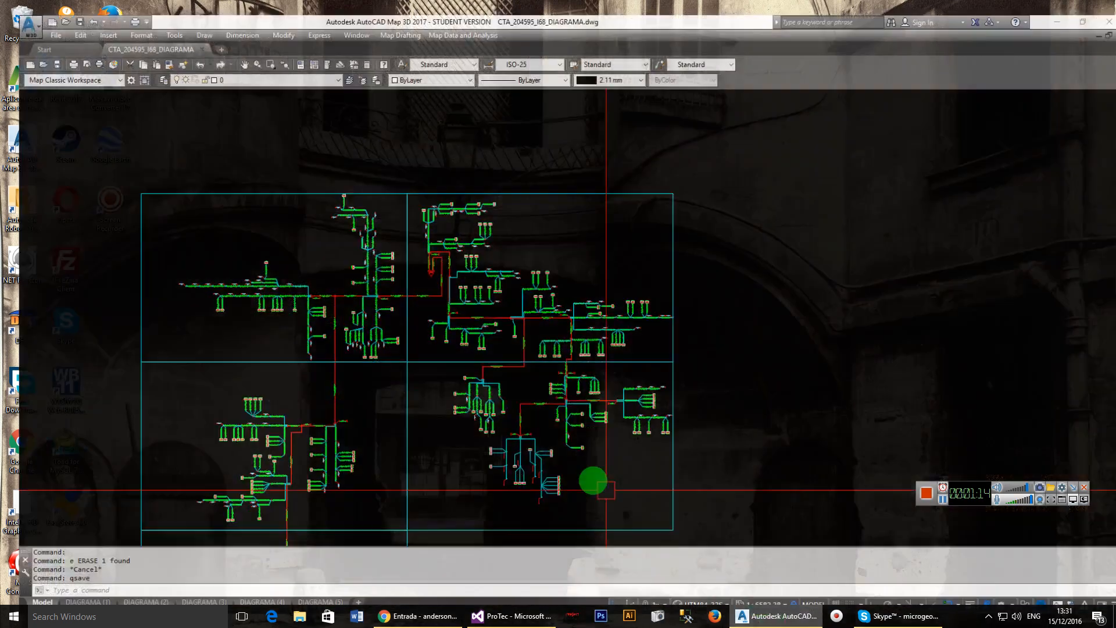
pyautogui.moveTo(429, 424); pyautogui.dragTo(419, 383, button='middle')
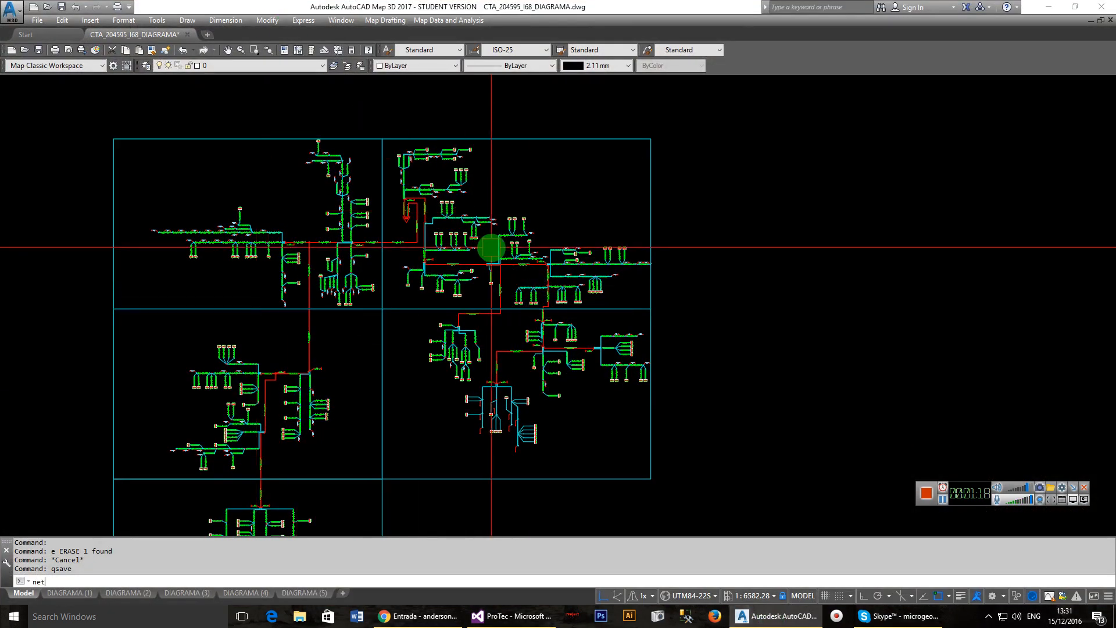
pyautogui.write('load')
pyautogui.press('Return')
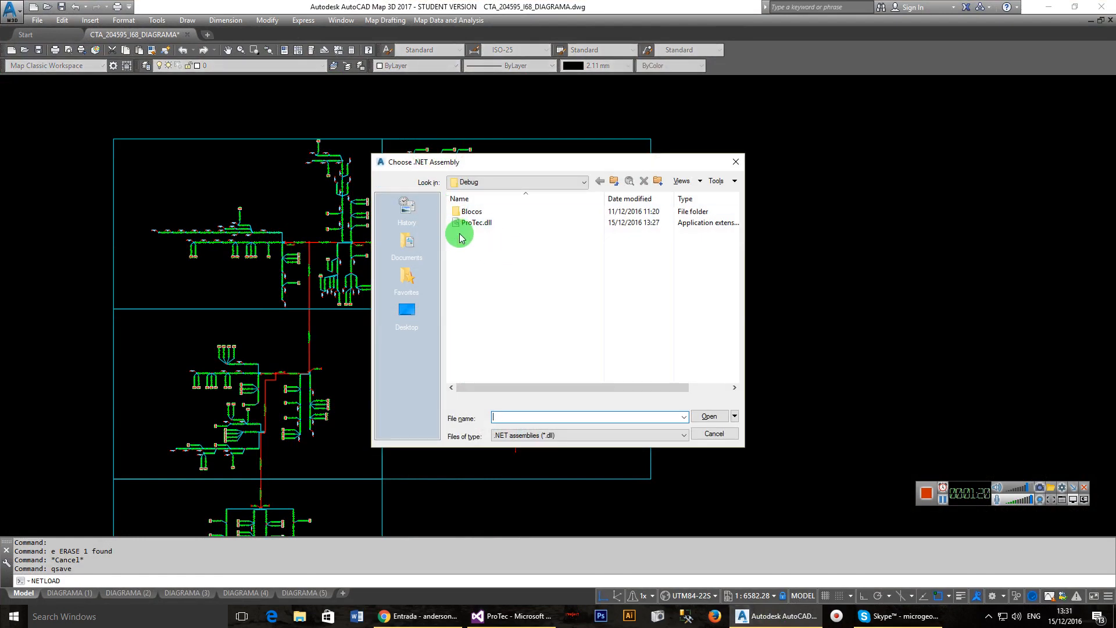
pyautogui.doubleClick(473, 223)
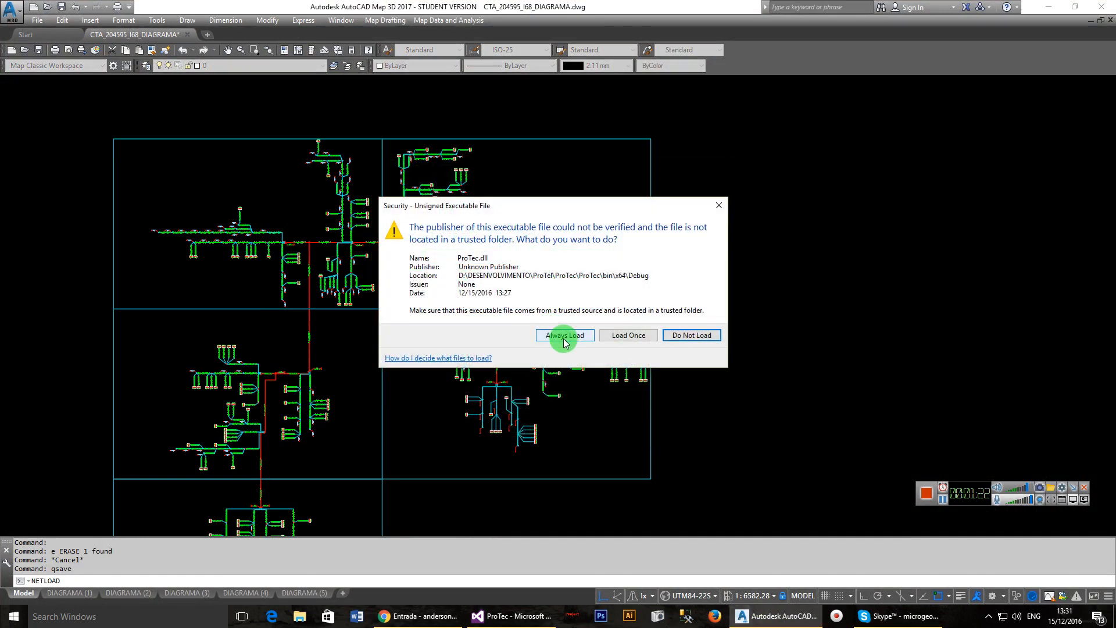
pyautogui.click(563, 339)
# Examine the cable, splitter and CTO labels along the red TR02 trunk cable and its branches in the upper diagram frames.
pyautogui.scroll(-1, 384, 305)
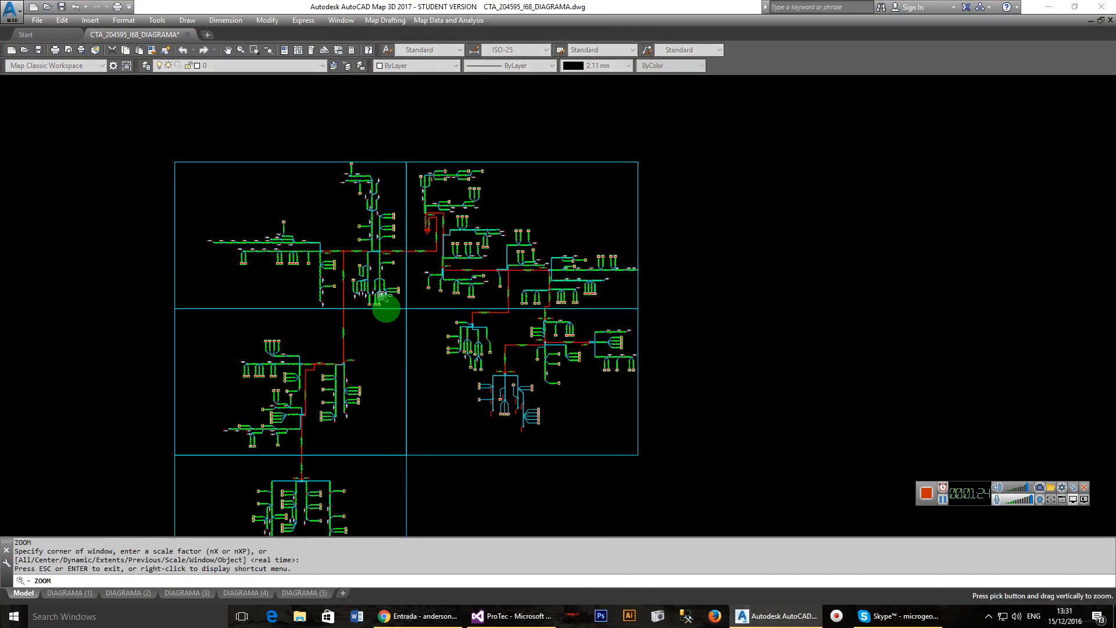
pyautogui.moveTo(382, 296); pyautogui.dragTo(384, 343)
pyautogui.press('Escape')
pyautogui.write('z')
pyautogui.press('Return')
pyautogui.click(273, 207)
pyautogui.click(476, 319)
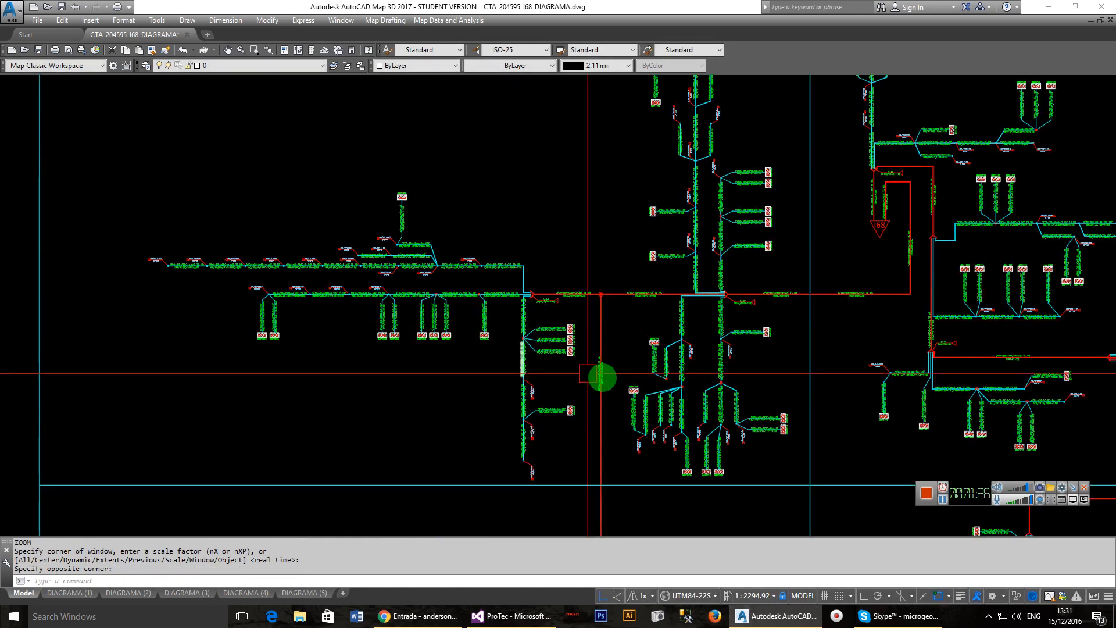
pyautogui.scroll(5, 600, 373)
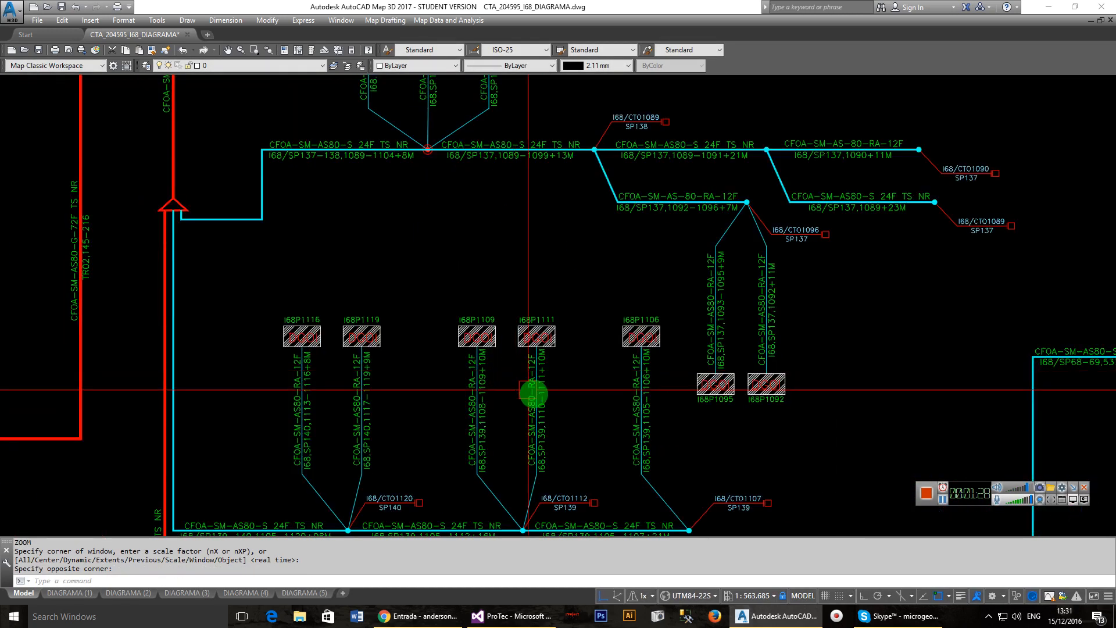
pyautogui.moveTo(533, 394); pyautogui.dragTo(448, 259, button='middle')
pyautogui.moveTo(316, 386); pyautogui.dragTo(386, 329, button='middle')
pyautogui.moveTo(270, 255); pyautogui.dragTo(383, 372, button='middle')
pyautogui.moveTo(149, 381); pyautogui.dragTo(575, 385, button='middle')
pyautogui.moveTo(102, 374); pyautogui.dragTo(504, 372, button='middle')
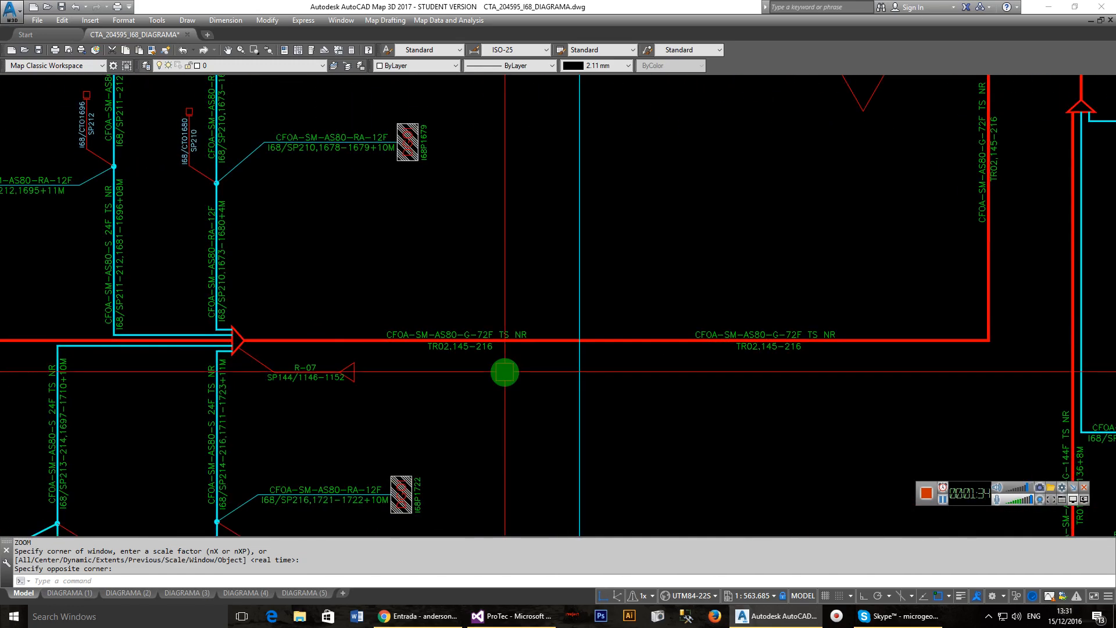
pyautogui.moveTo(147, 381); pyautogui.dragTo(660, 349, button='middle')
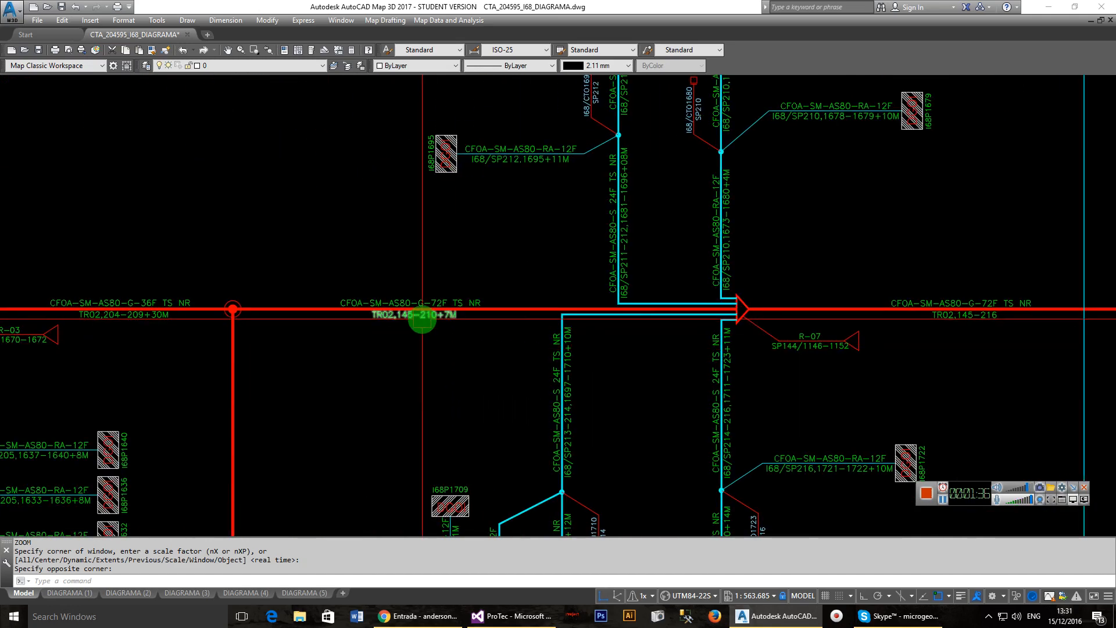
pyautogui.scroll(-2, 425, 315)
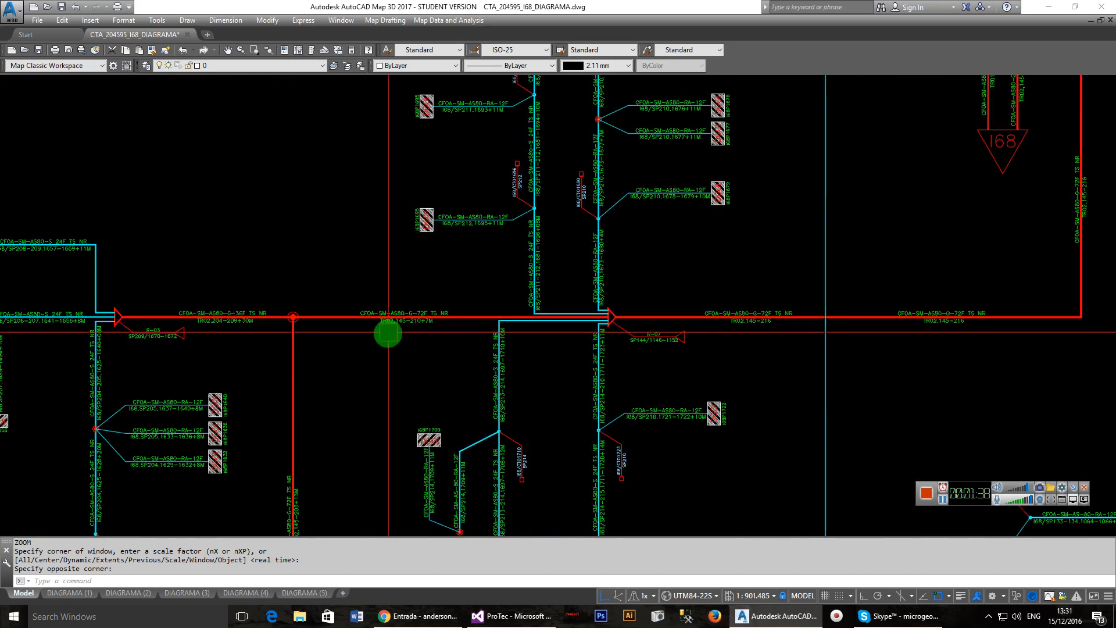
pyautogui.scroll(-3, 398, 356)
# Examine the distribution branches in the lower diagram frames, including the cable labels around splitters SP200 to SP203.
pyautogui.moveTo(476, 353); pyautogui.dragTo(421, 248, button='middle')
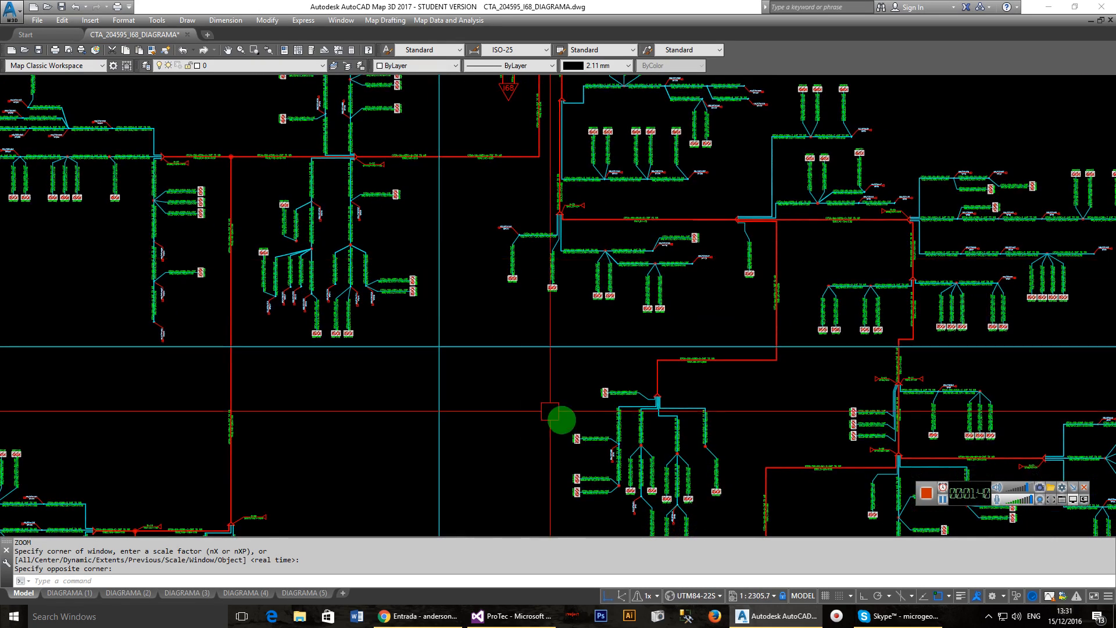
pyautogui.moveTo(690, 469); pyautogui.dragTo(417, 322, button='middle')
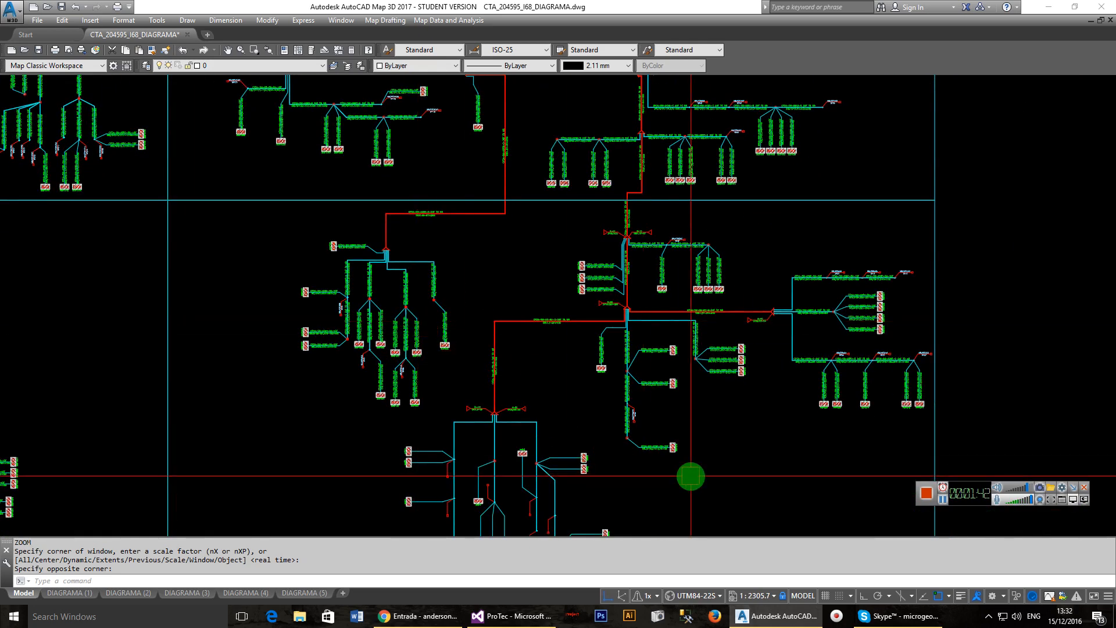
pyautogui.moveTo(543, 292)
pyautogui.mouseDown(button='middle')
pyautogui.moveTo(505, 304)
pyautogui.moveTo(356, 420)
pyautogui.mouseUp(button='middle')
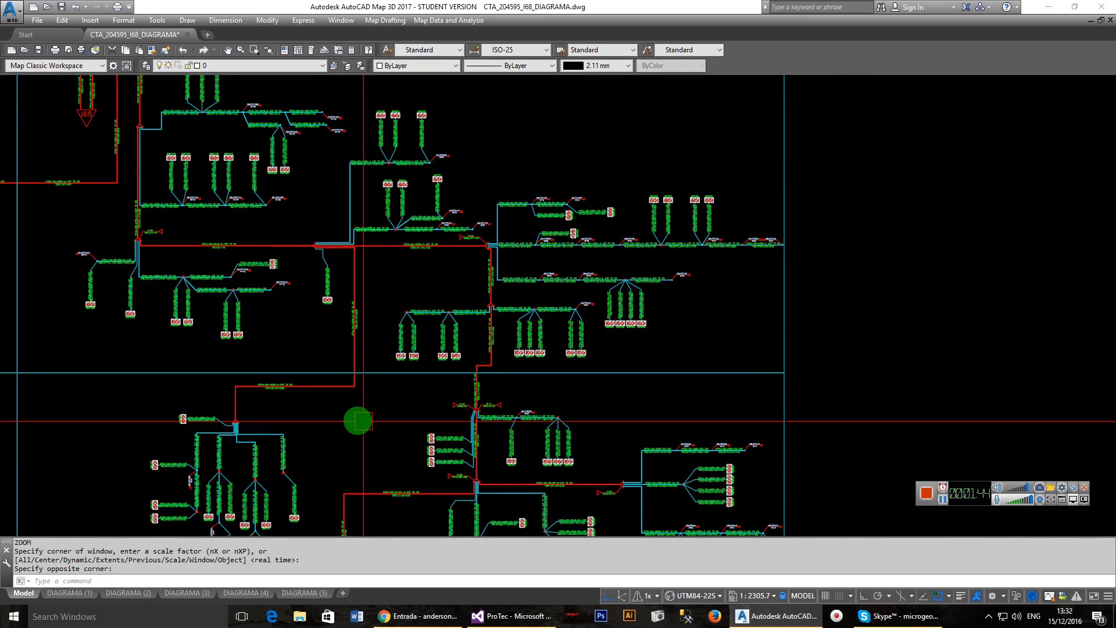
pyautogui.scroll(-4, 375, 368)
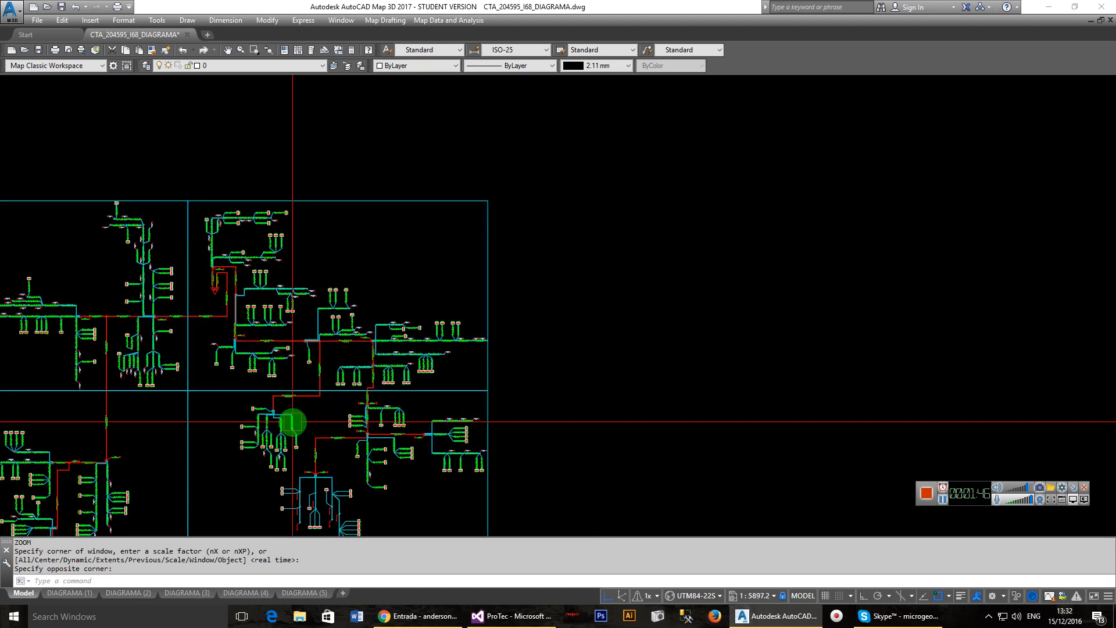
pyautogui.moveTo(288, 423); pyautogui.dragTo(373, 353, button='middle')
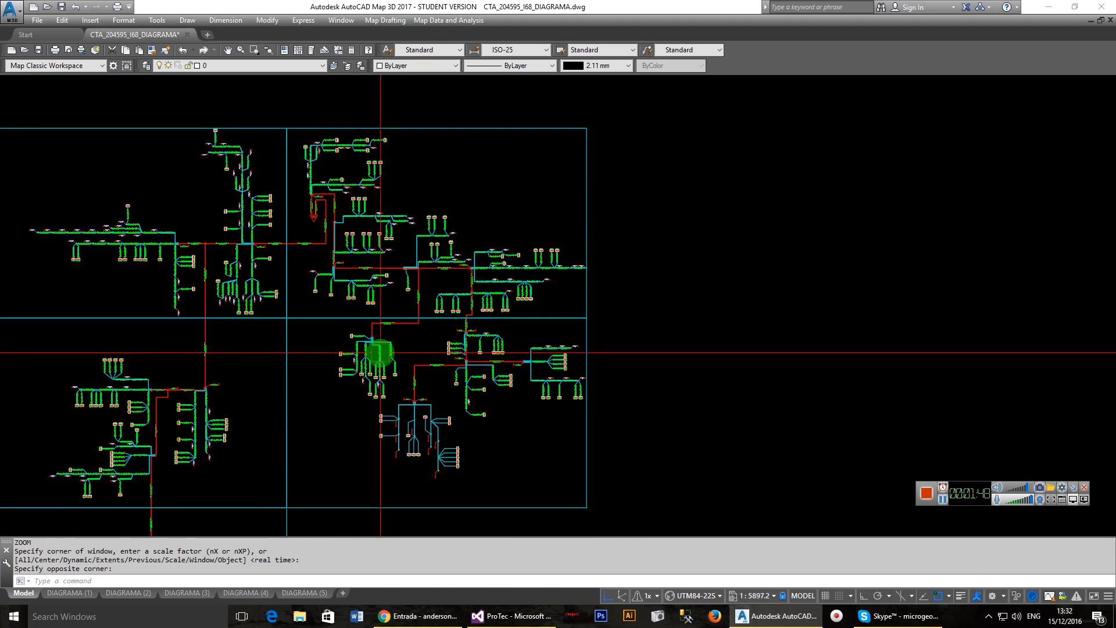
pyautogui.scroll(10, 256, 441)
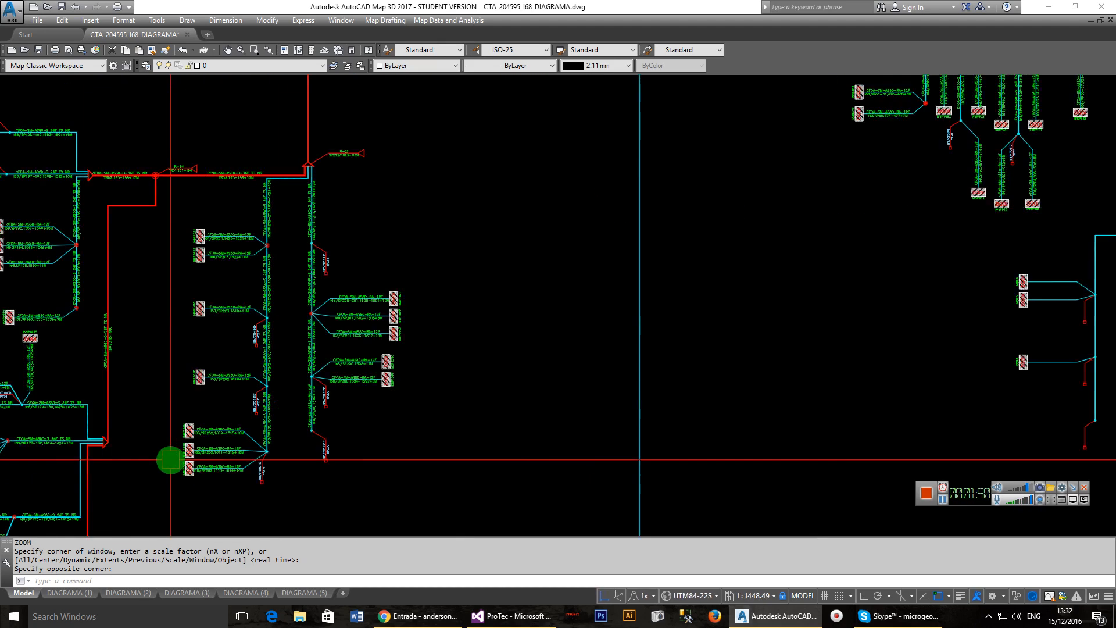
pyautogui.moveTo(423, 333); pyautogui.dragTo(434, 366, button='middle')
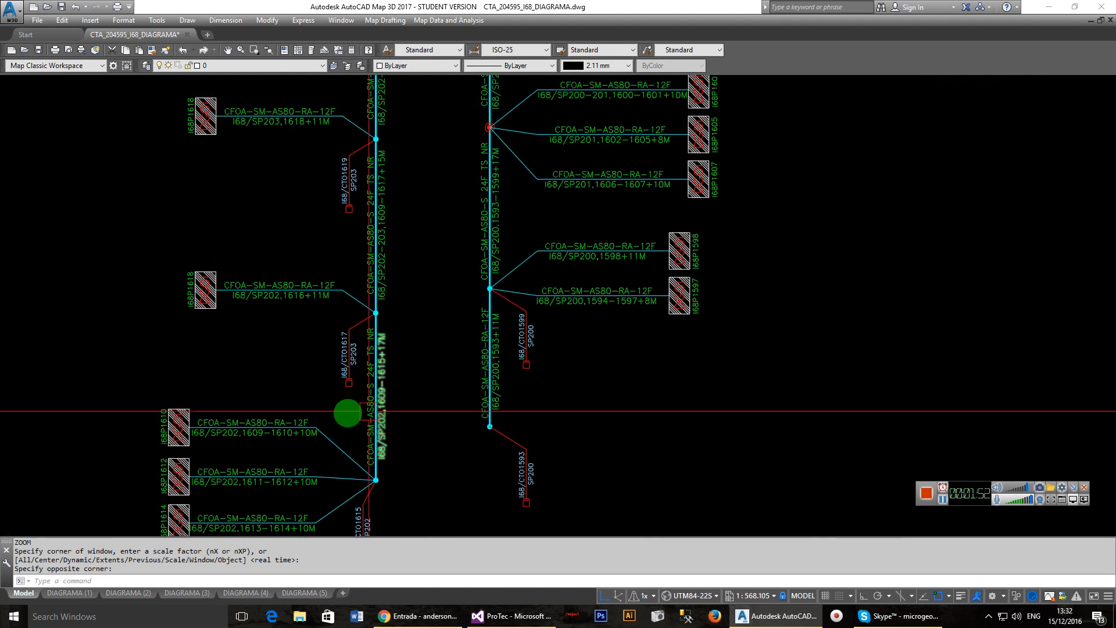
pyautogui.moveTo(372, 228); pyautogui.dragTo(462, 430, button='middle')
pyautogui.moveTo(356, 256); pyautogui.dragTo(525, 364, button='middle')
pyautogui.scroll(-8, 389, 325)
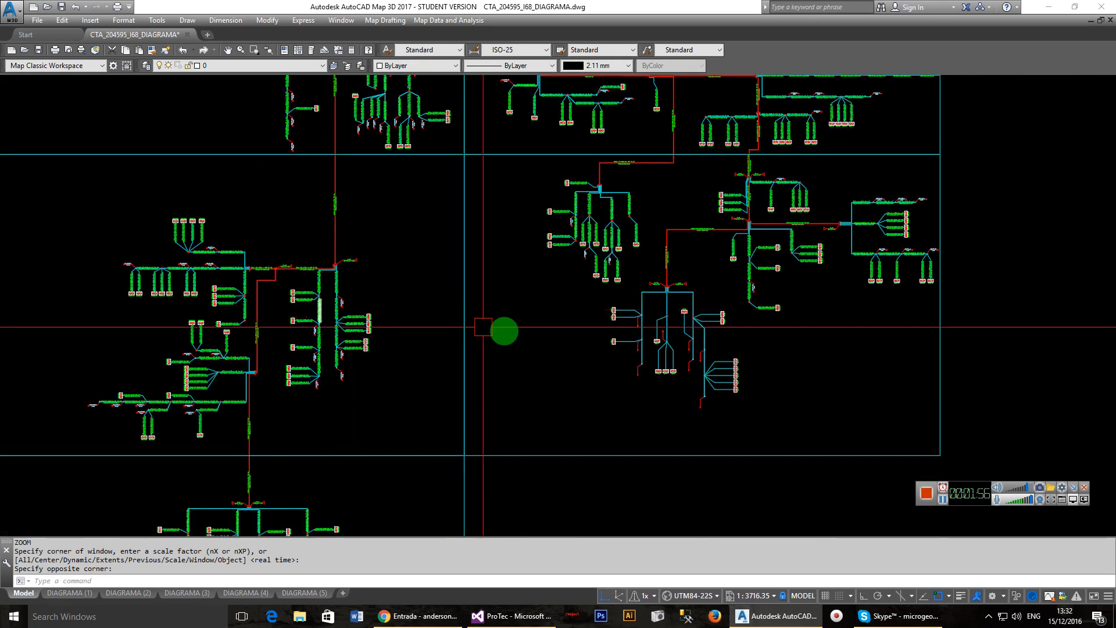
# Run PRO_REDE at the unlabelled branches in the lower diagram frame and place the Rede Aérea - GPon dialog beside them.
pyautogui.moveTo(503, 326); pyautogui.dragTo(339, 334, button='middle')
pyautogui.scroll(6, 338, 334)
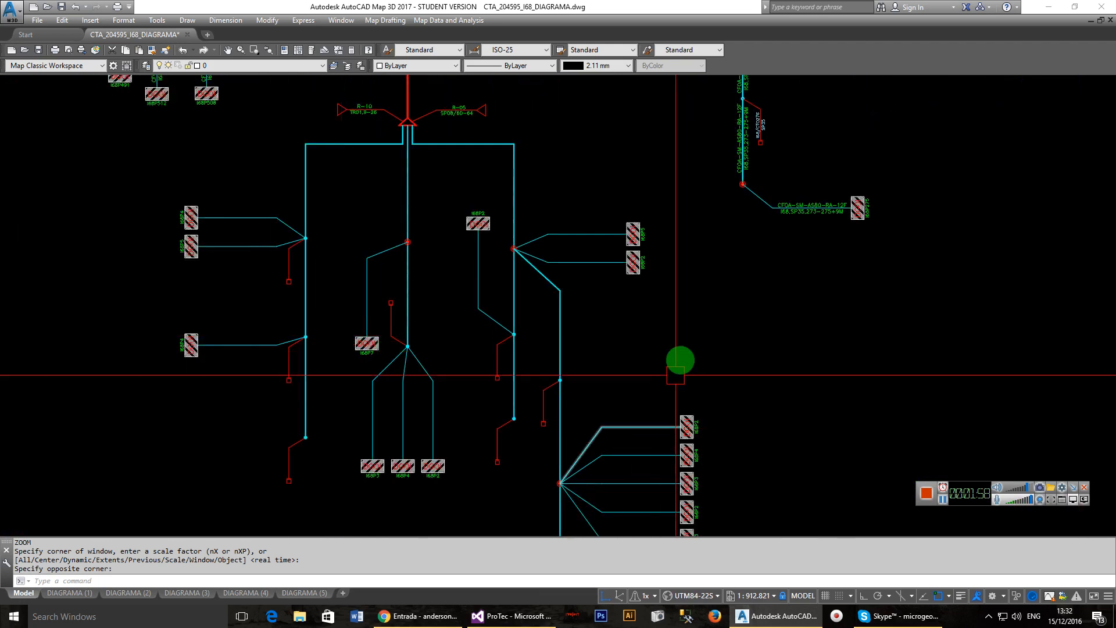
pyautogui.moveTo(338, 470); pyautogui.dragTo(299, 402, button='middle')
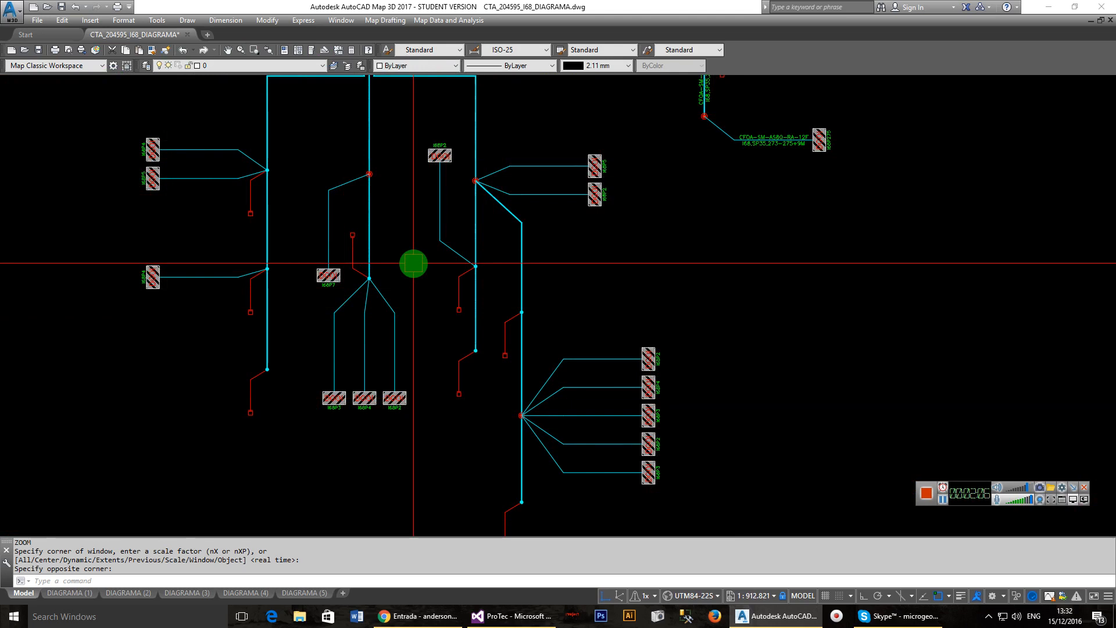
pyautogui.moveTo(356, 403); pyautogui.dragTo(511, 337, button='middle')
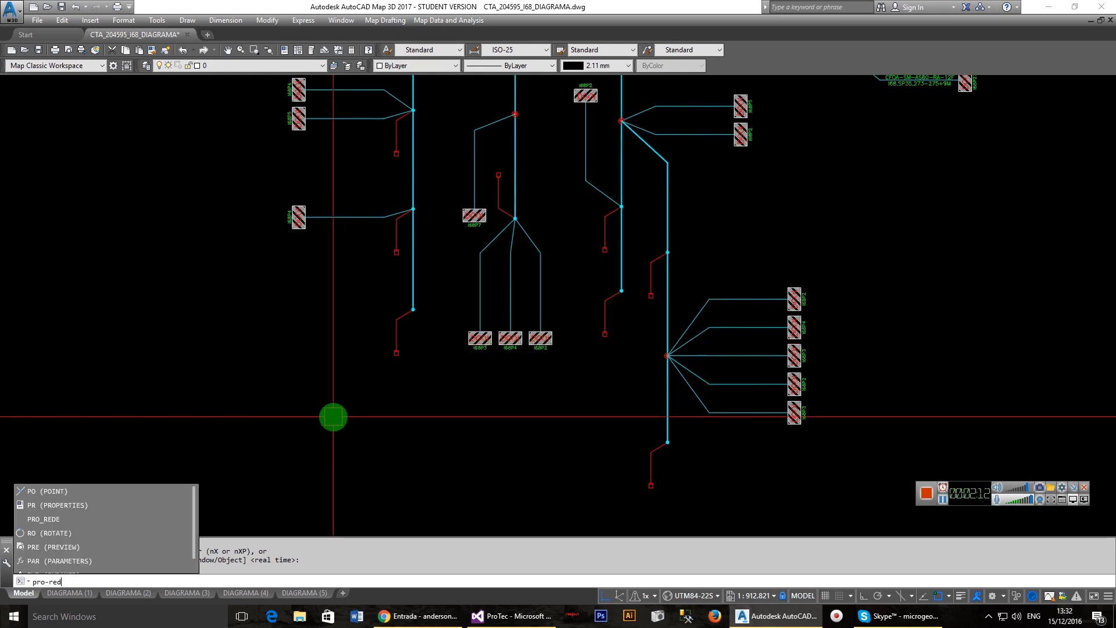
pyautogui.write('e')
pyautogui.press('Return')
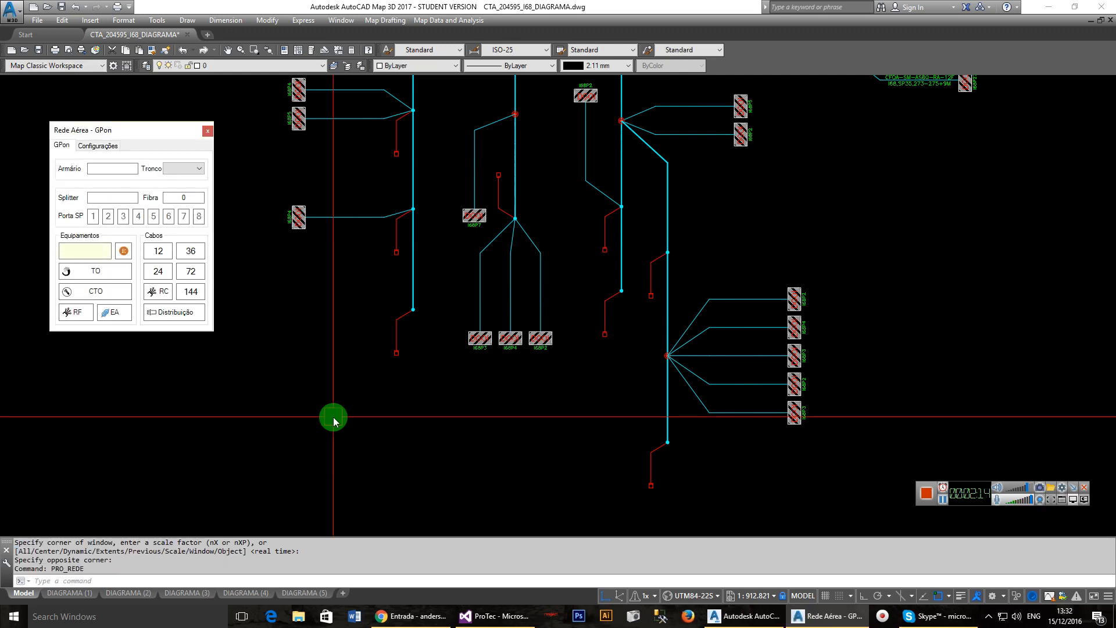
pyautogui.moveTo(129, 133)
pyautogui.mouseDown()
pyautogui.moveTo(165, 196)
pyautogui.moveTo(264, 298)
pyautogui.moveTo(230, 283)
pyautogui.mouseUp()
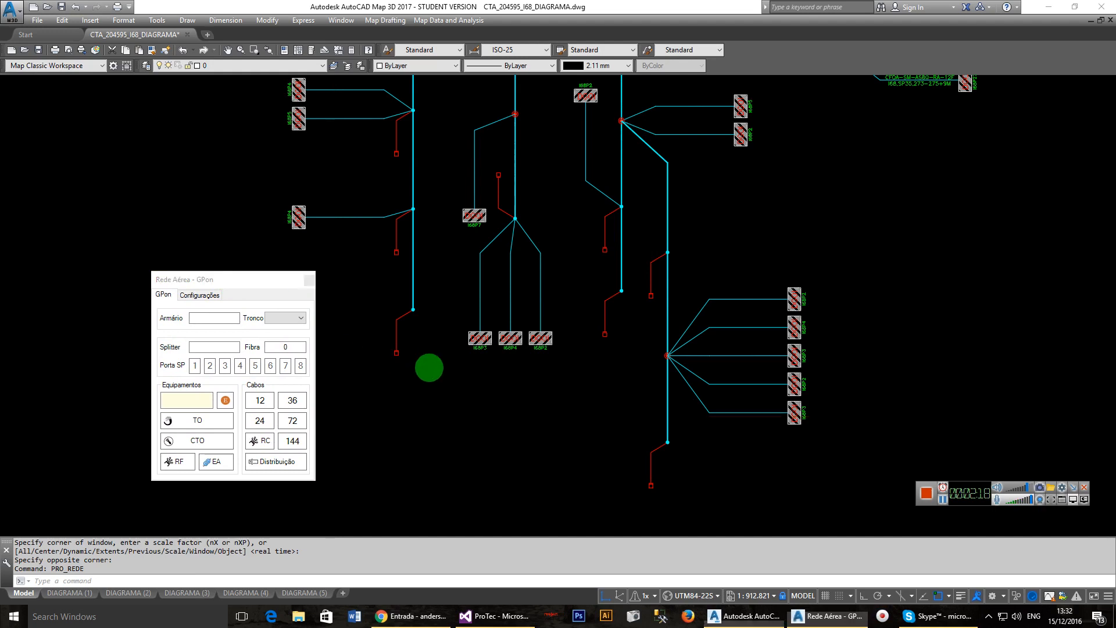
pyautogui.moveTo(424, 397); pyautogui.dragTo(590, 406, button='middle')
pyautogui.moveTo(194, 277); pyautogui.dragTo(261, 273)
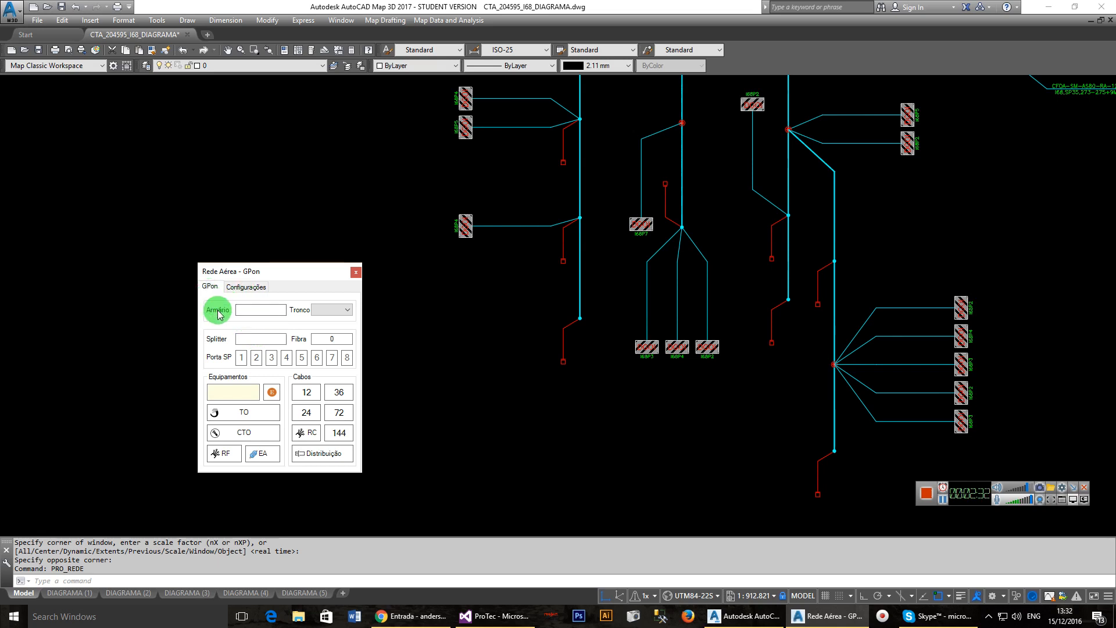
# Set Armário to I68 and Tronco to 01 in the Rede Aérea - GPon dialog.
pyautogui.click(273, 311)
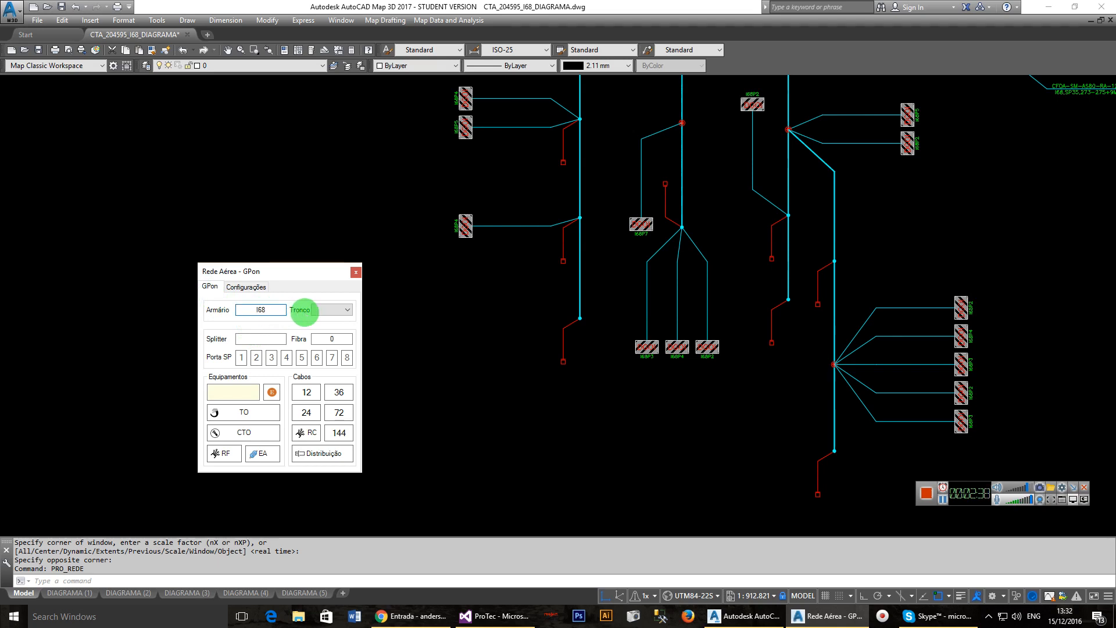
pyautogui.click(336, 308)
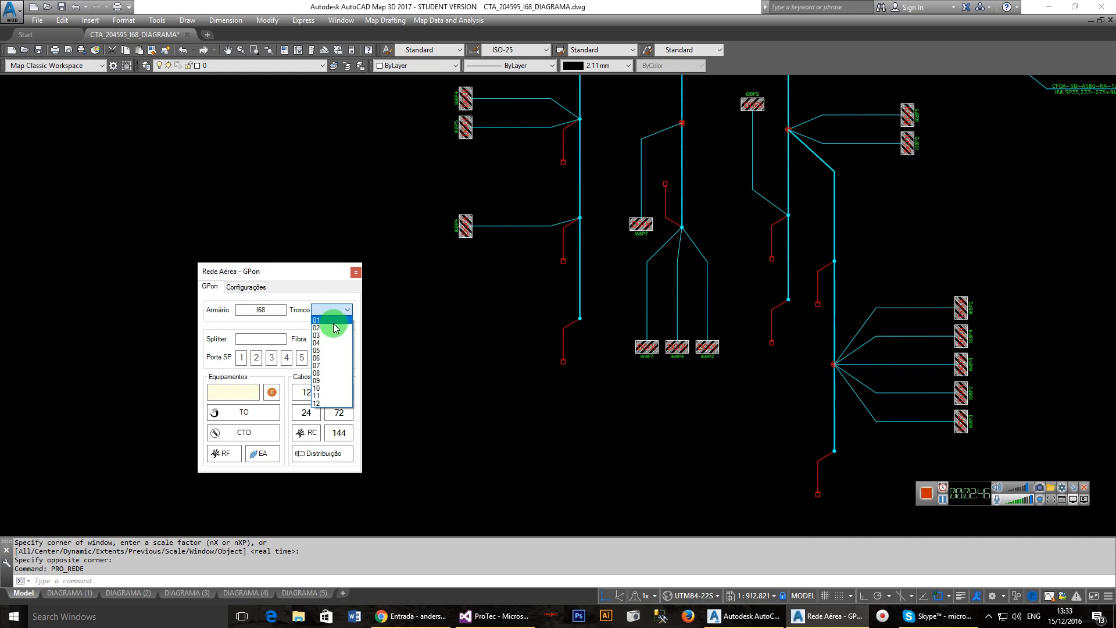
pyautogui.click(333, 322)
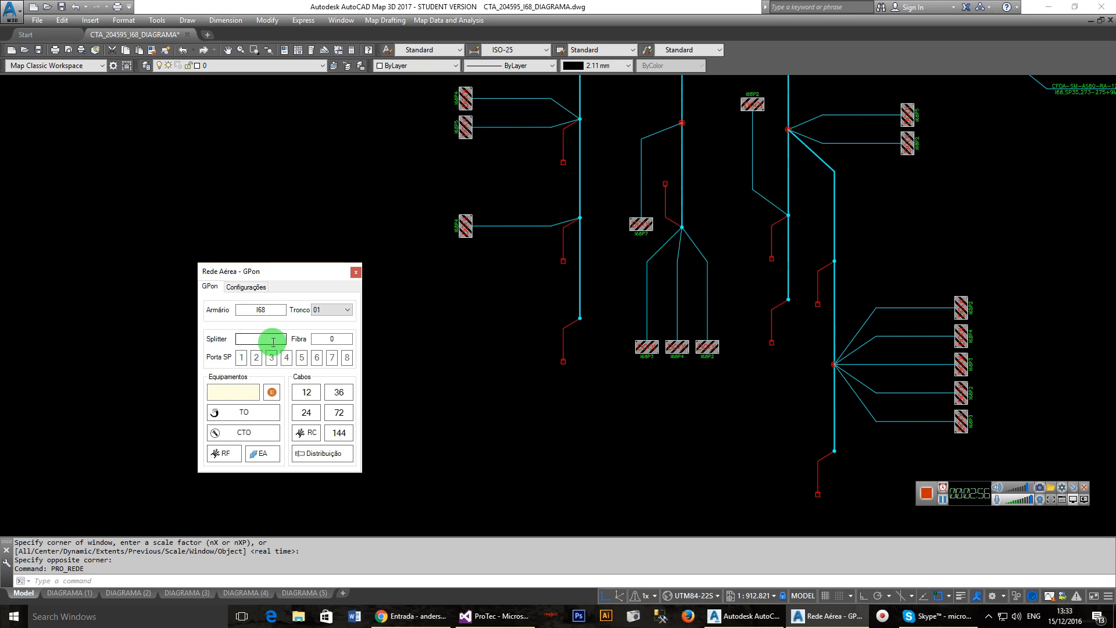
# Set the Equipamentos value to 1 and select the 12-fibre cable under Cabos.
pyautogui.click(323, 339)
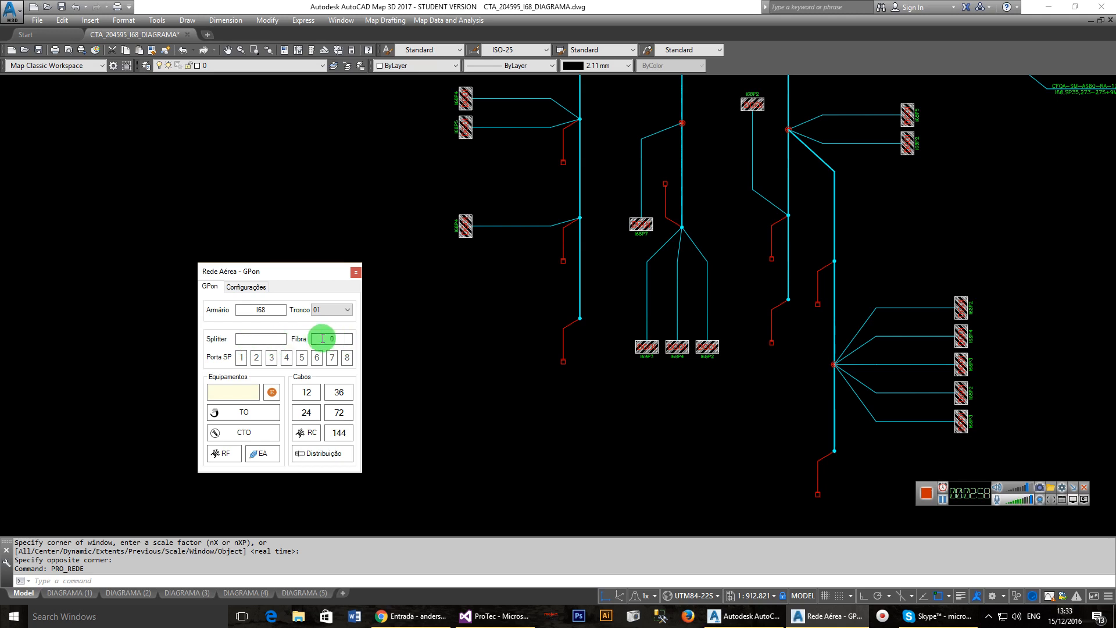
pyautogui.click(322, 338)
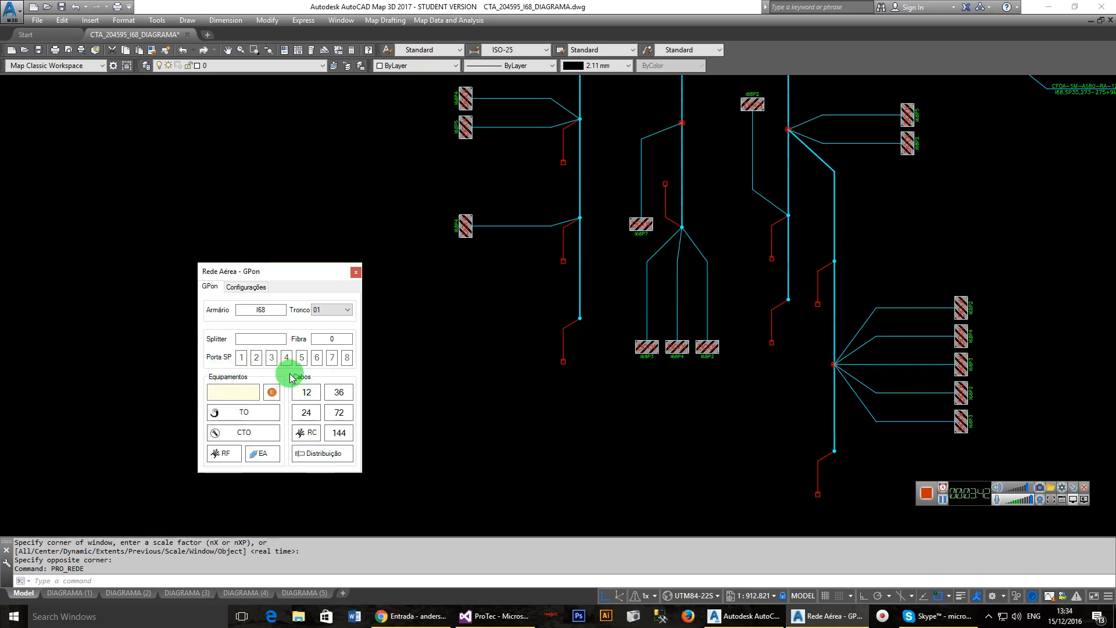
pyautogui.click(329, 389)
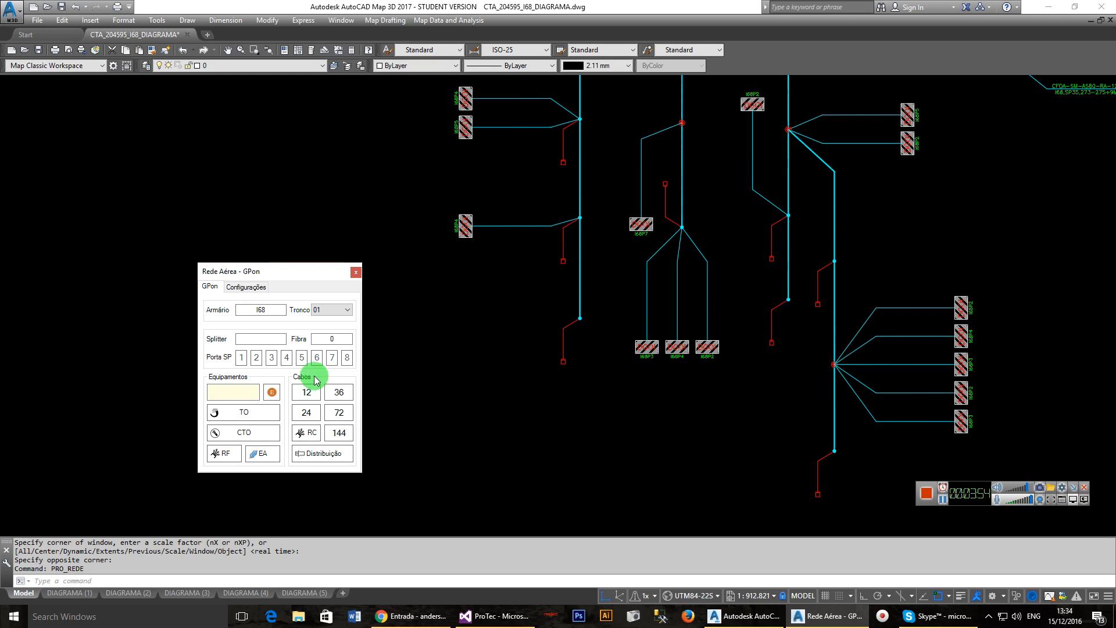
pyautogui.moveTo(272, 277); pyautogui.dragTo(265, 276)
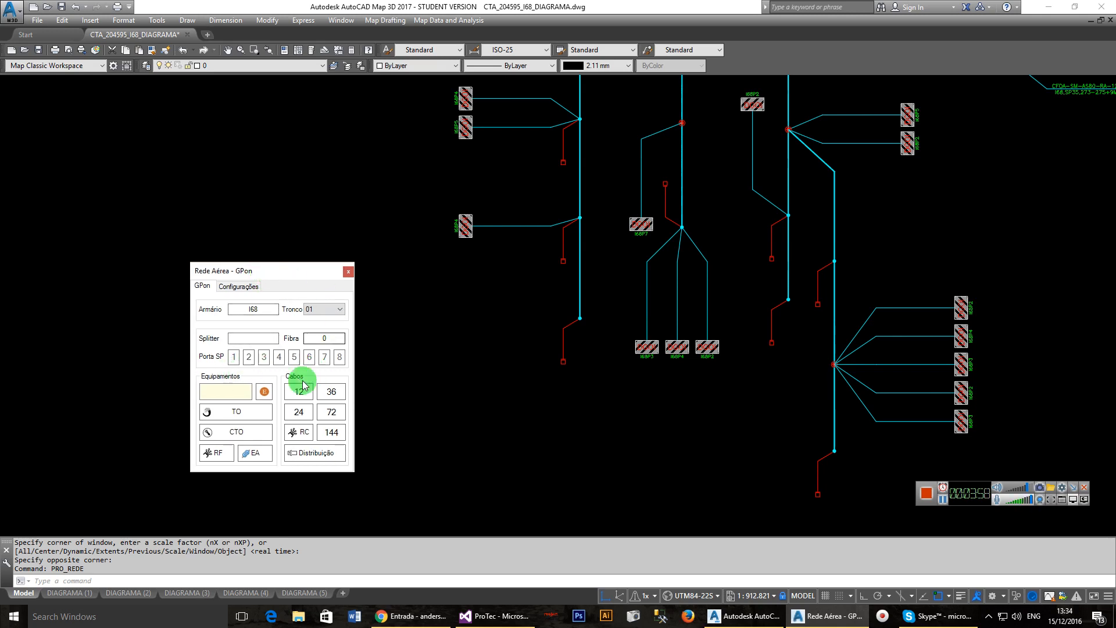
pyautogui.click(228, 392)
pyautogui.write('1')
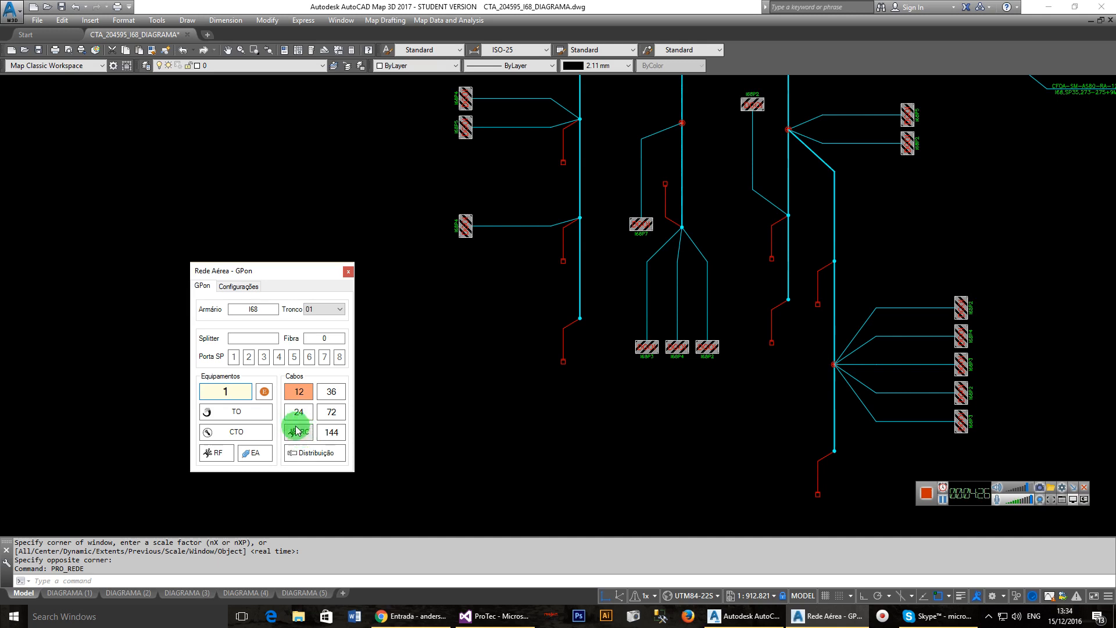
pyautogui.click(263, 456)
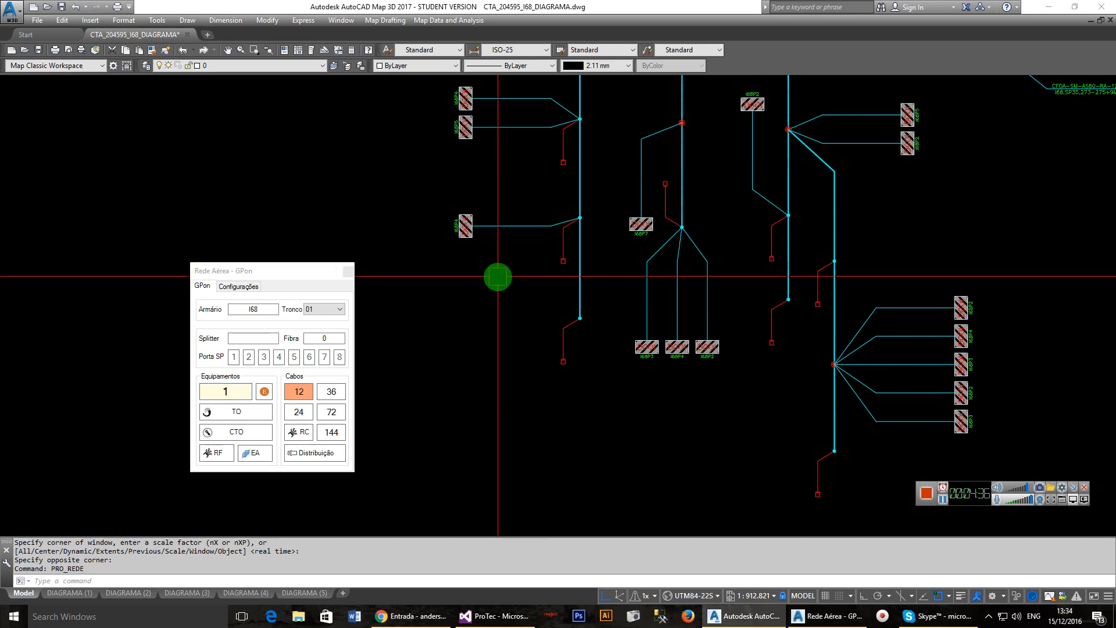
# Examine the unlabelled cable branches and their drops below the red trunk cable in the lower diagram frame.
pyautogui.scroll(4, 474, 358)
pyautogui.scroll(-2, 503, 304)
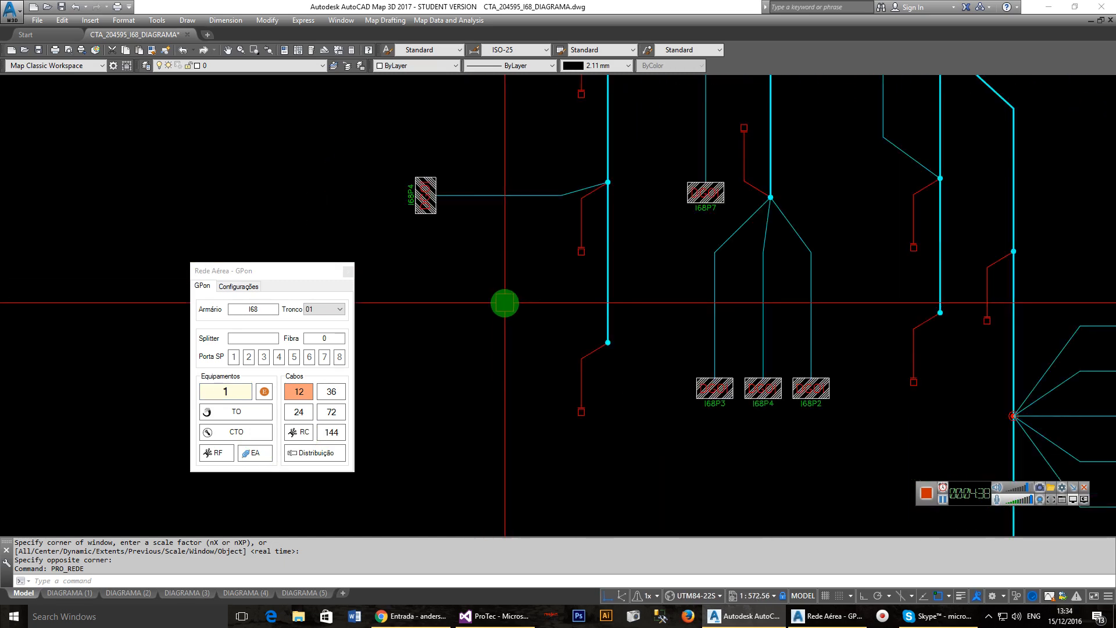
pyautogui.moveTo(680, 249)
pyautogui.mouseDown(button='middle')
pyautogui.moveTo(623, 385)
pyautogui.moveTo(610, 355)
pyautogui.moveTo(605, 405)
pyautogui.moveTo(580, 256)
pyautogui.mouseUp(button='middle')
pyautogui.scroll(-2, 583, 341)
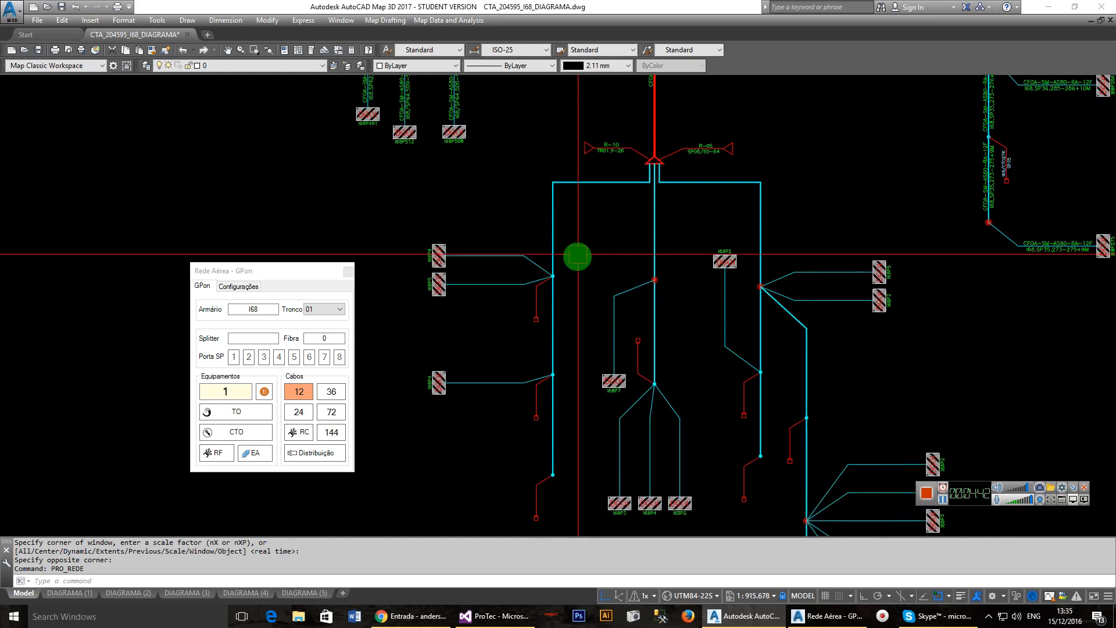
pyautogui.moveTo(567, 405); pyautogui.dragTo(578, 326, button='middle')
pyautogui.scroll(2, 554, 332)
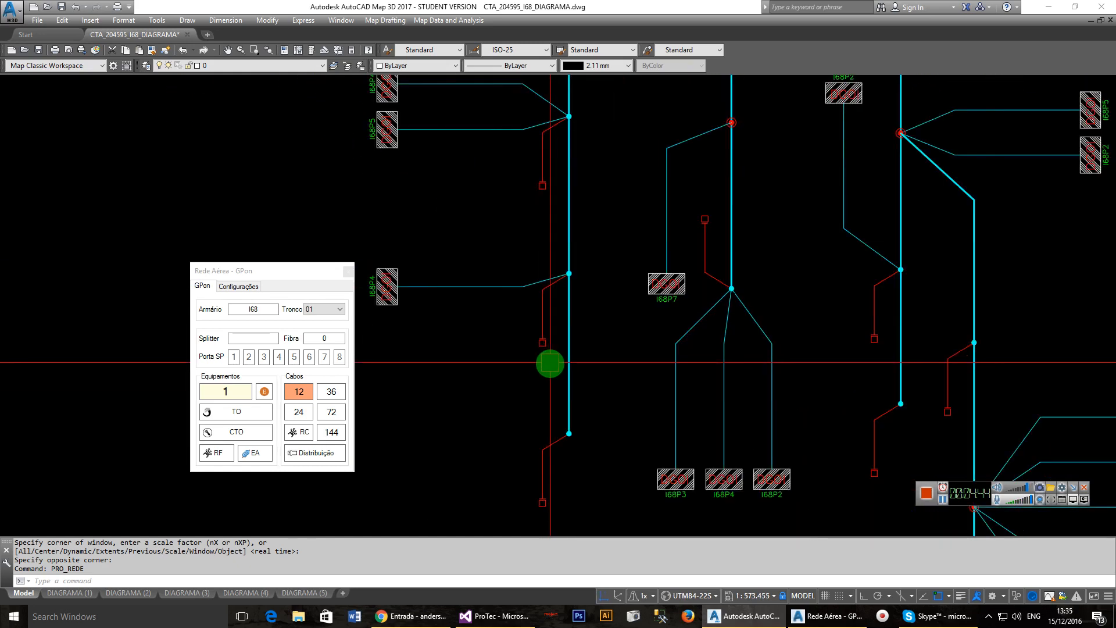
pyautogui.moveTo(581, 447); pyautogui.dragTo(569, 389, button='middle')
pyautogui.scroll(-4, 569, 401)
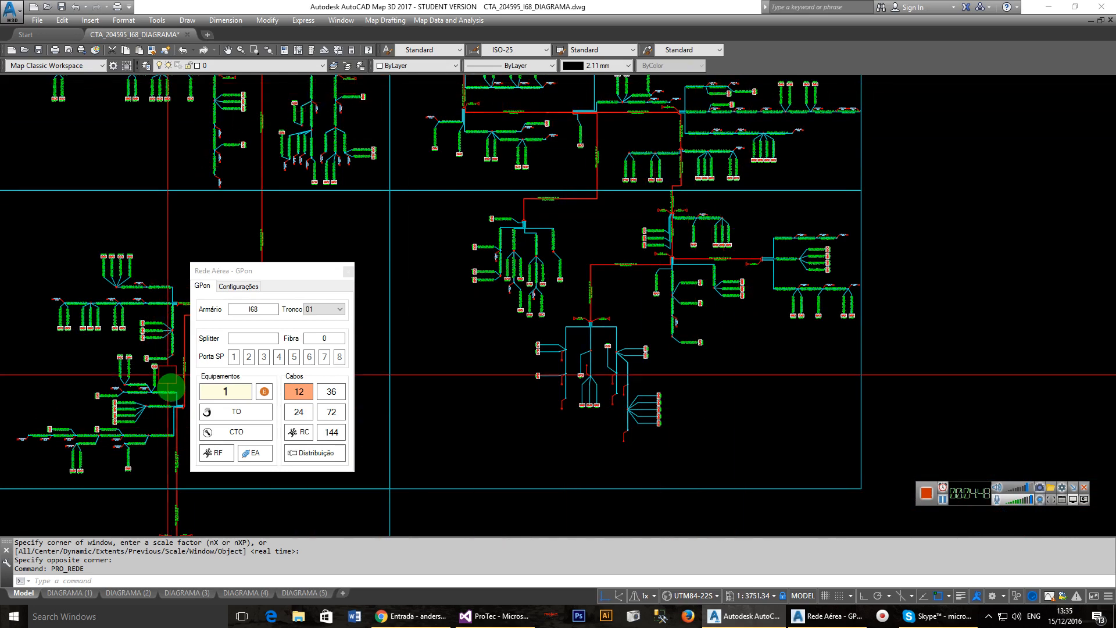
pyautogui.scroll(1, 567, 406)
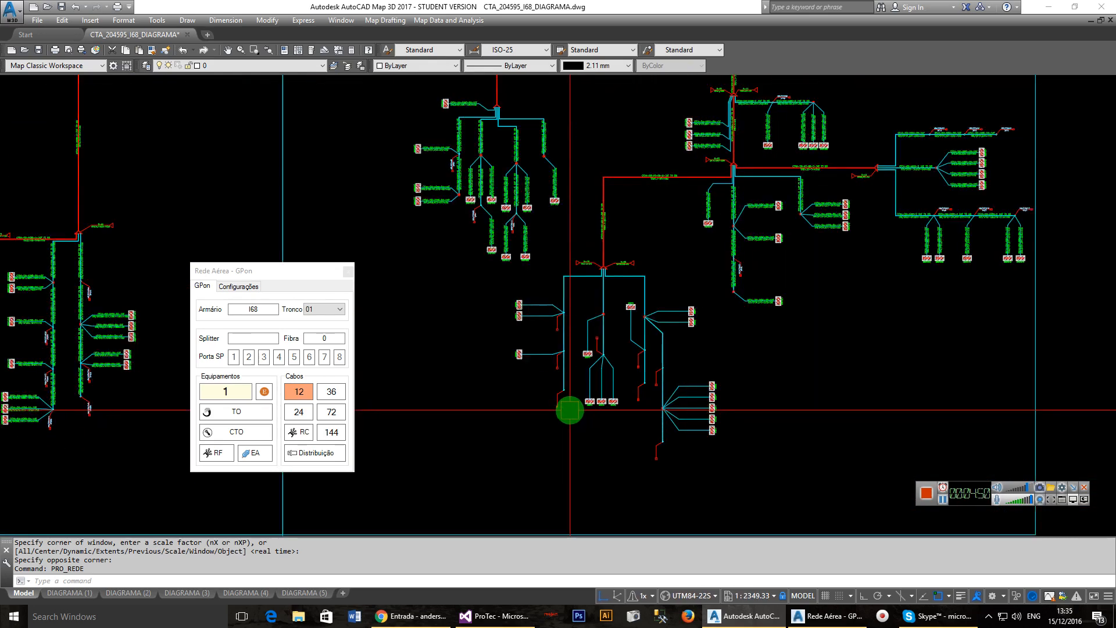
pyautogui.scroll(-1, 535, 403)
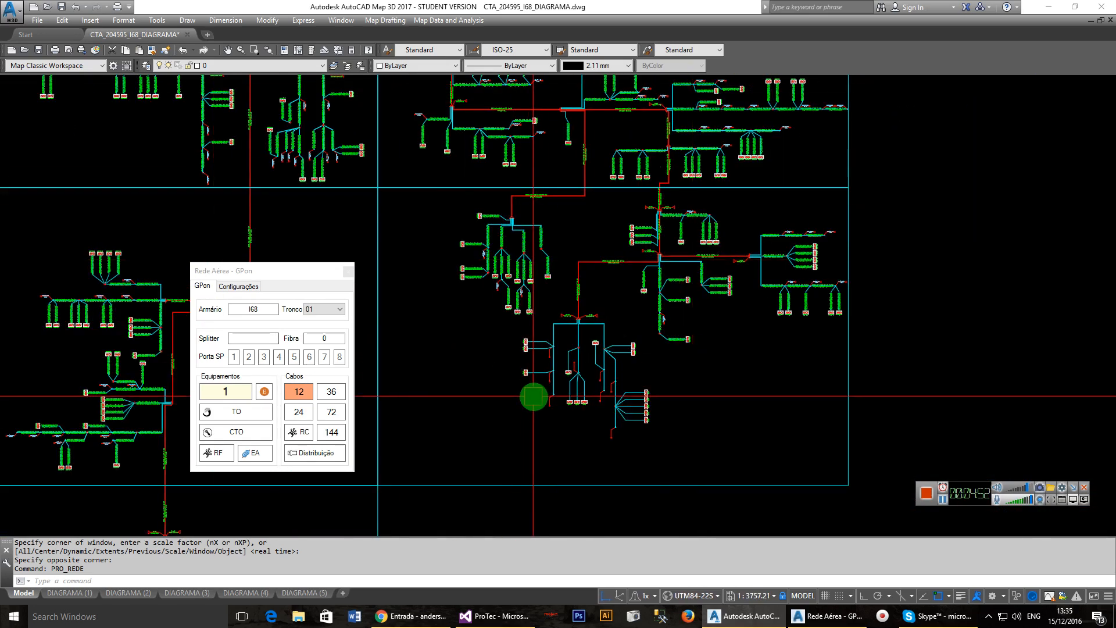
pyautogui.scroll(3, 546, 400)
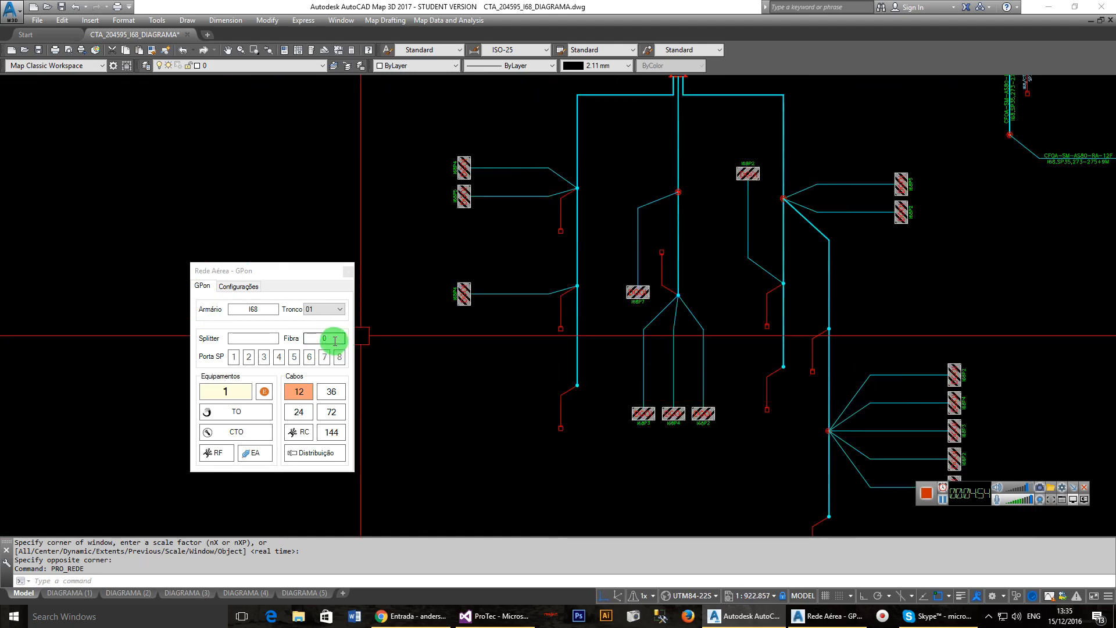
pyautogui.moveTo(466, 404)
pyautogui.mouseDown(button='middle')
pyautogui.moveTo(468, 391)
pyautogui.moveTo(433, 361)
pyautogui.mouseUp(button='middle')
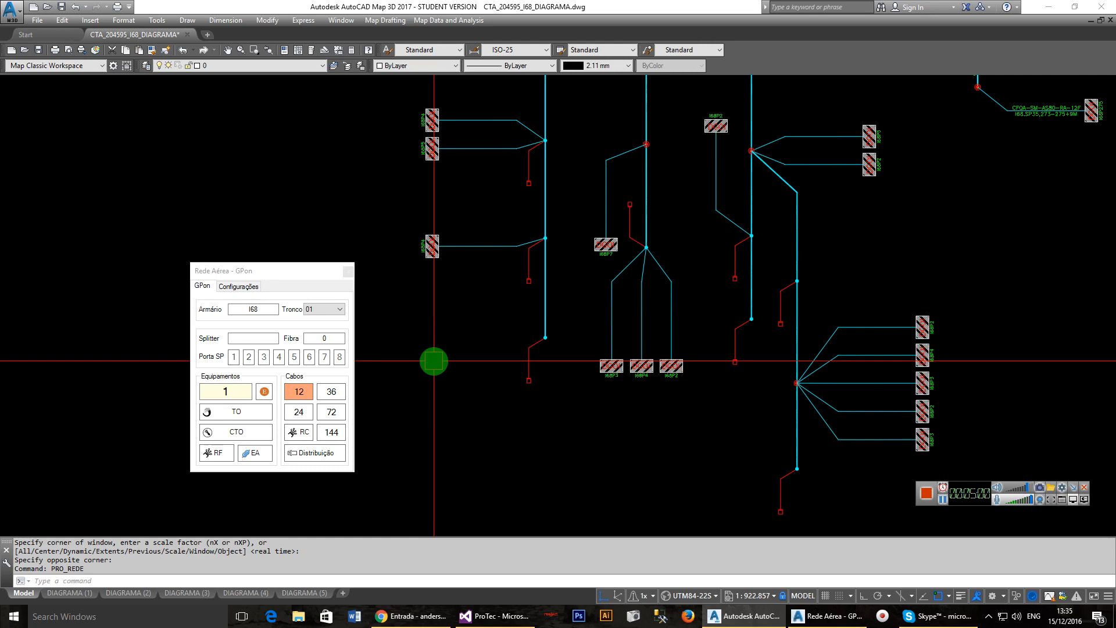
# Insert a CTO label on the lowest red drop of the leftmost unlabelled cable, aligned vertically with the drop line.
pyautogui.click(304, 338)
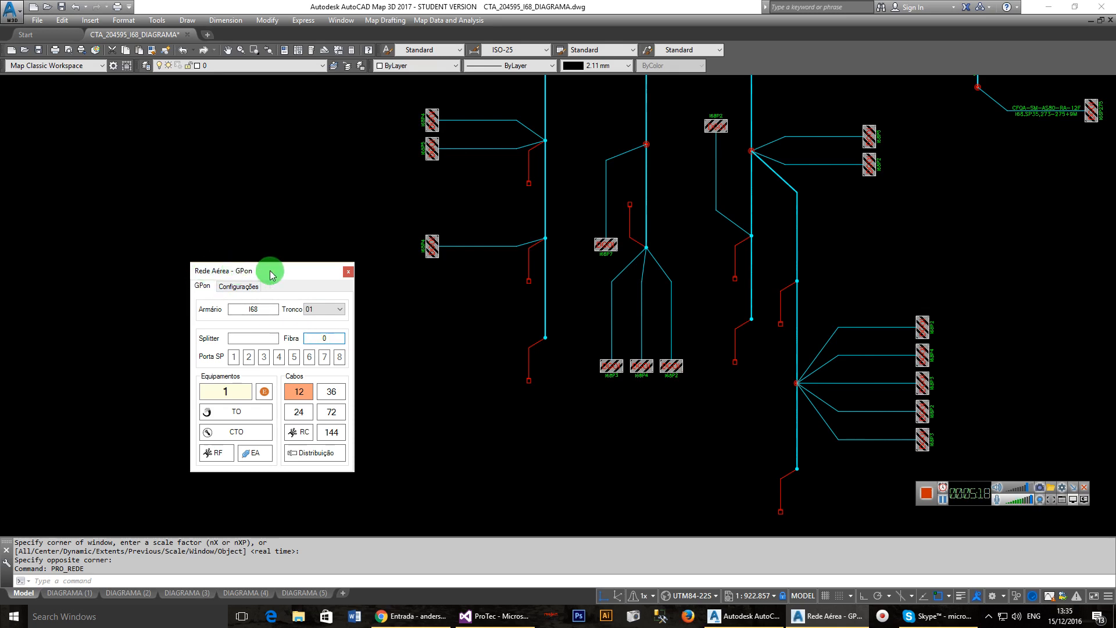
pyautogui.moveTo(269, 267); pyautogui.dragTo(273, 263)
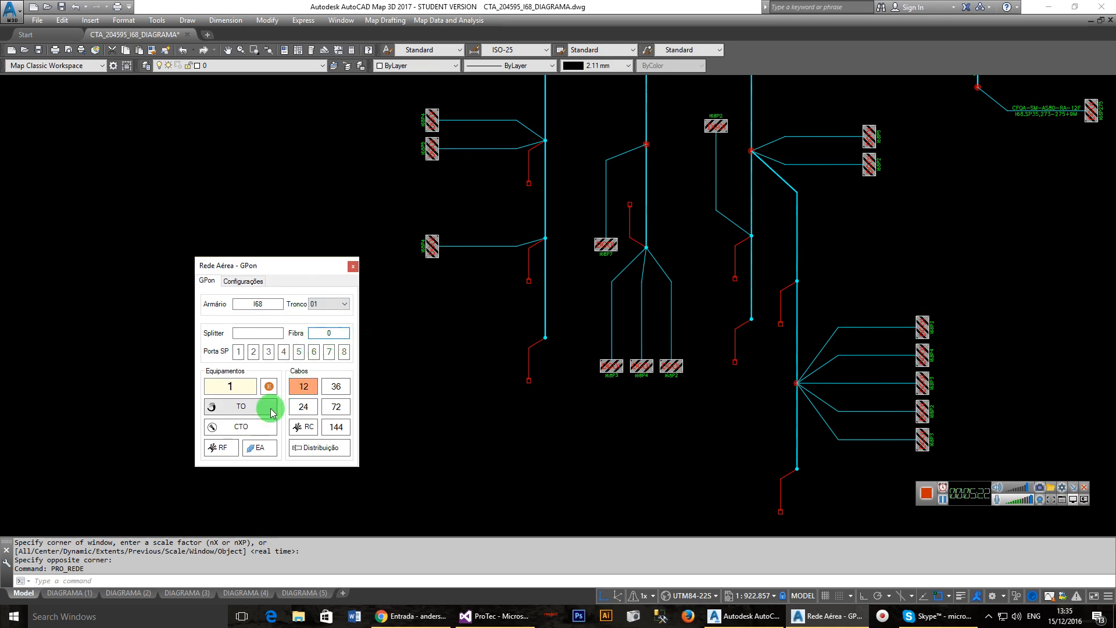
pyautogui.click(234, 429)
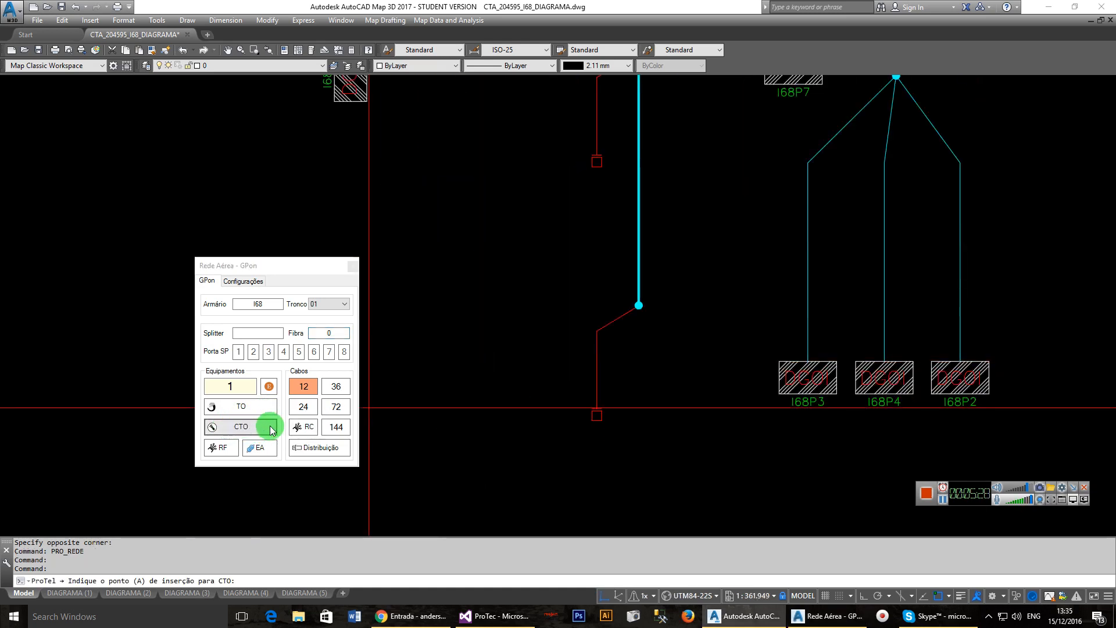
pyautogui.click(599, 356)
pyautogui.click(596, 351)
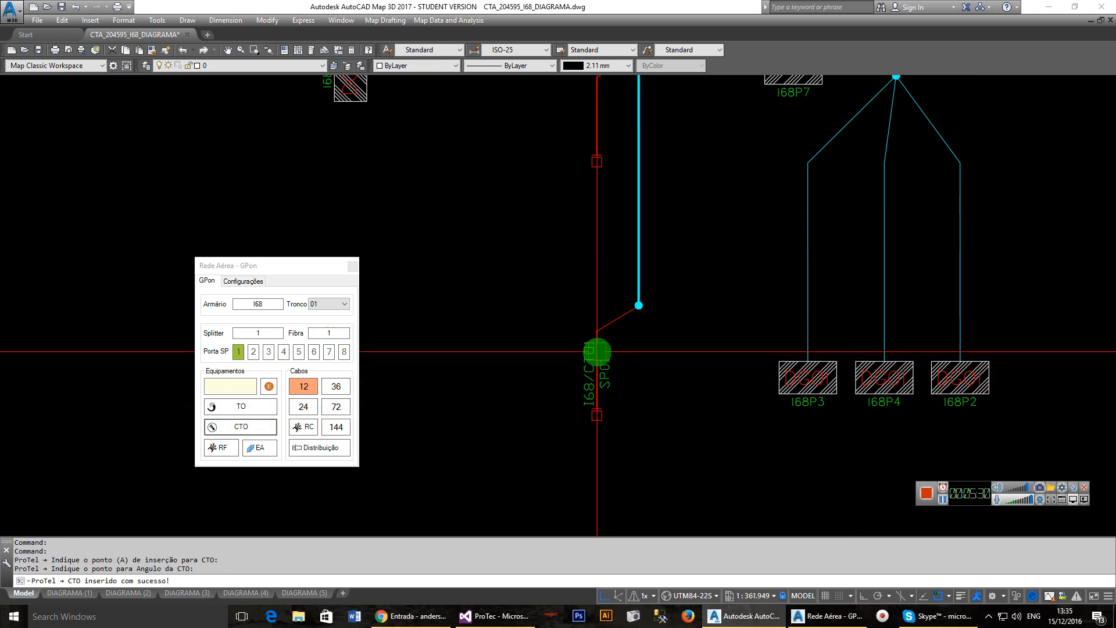
# Examine the inserted CTO label on the drop and the Splitter, Fibra and Porta SP fields in the dialog.
pyautogui.moveTo(670, 417); pyautogui.dragTo(583, 404, button='middle')
pyautogui.scroll(4, 548, 389)
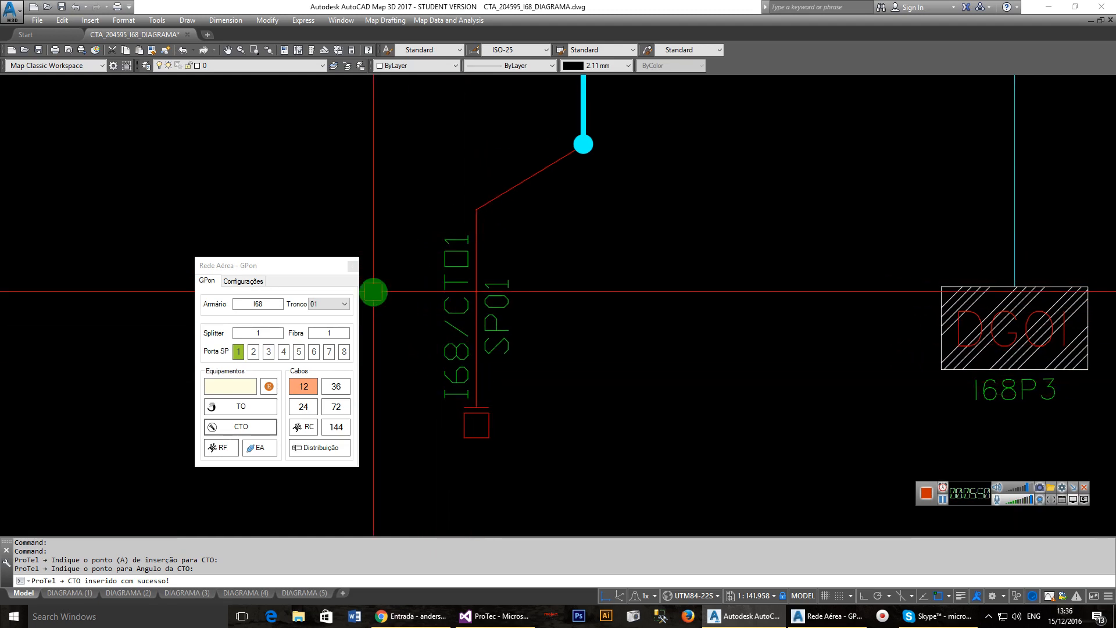
pyautogui.moveTo(290, 266); pyautogui.dragTo(290, 257)
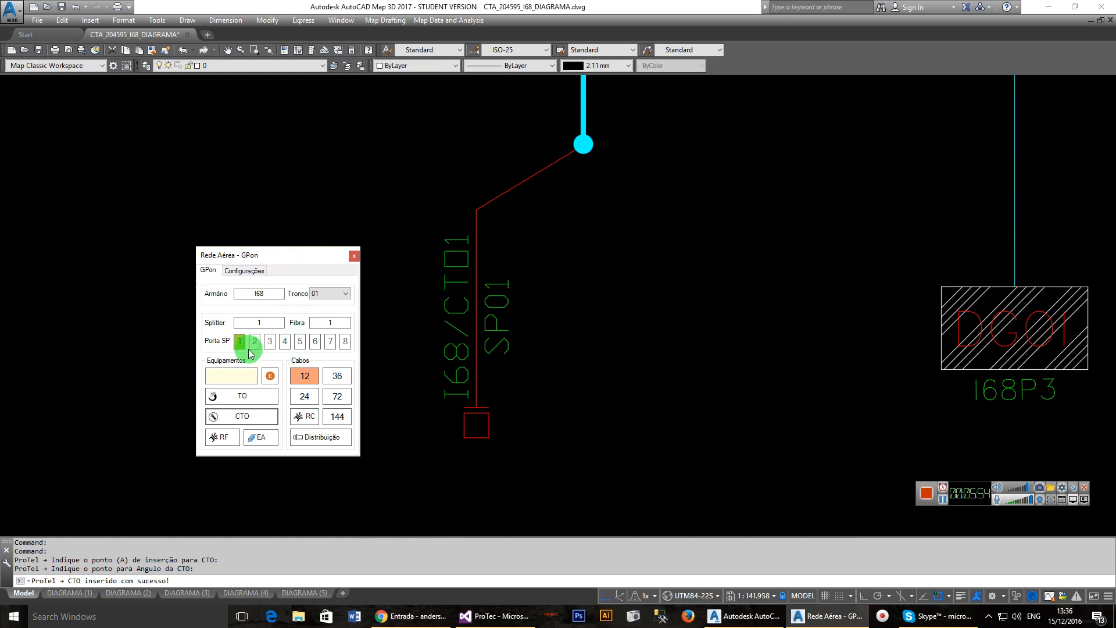
pyautogui.click(336, 323)
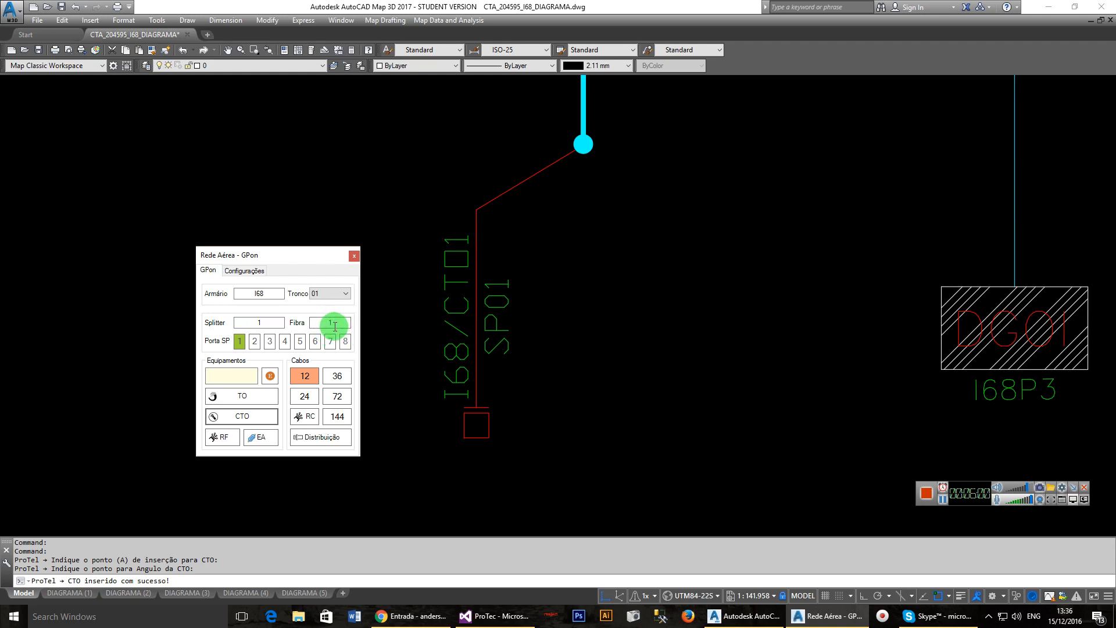
pyautogui.click(269, 321)
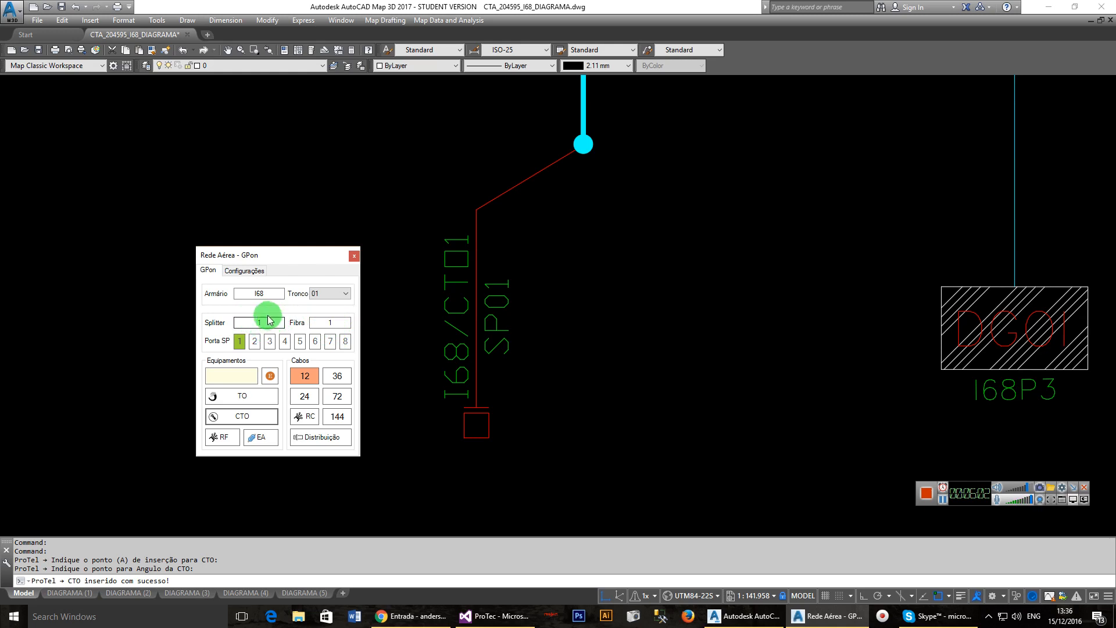
pyautogui.click(240, 343)
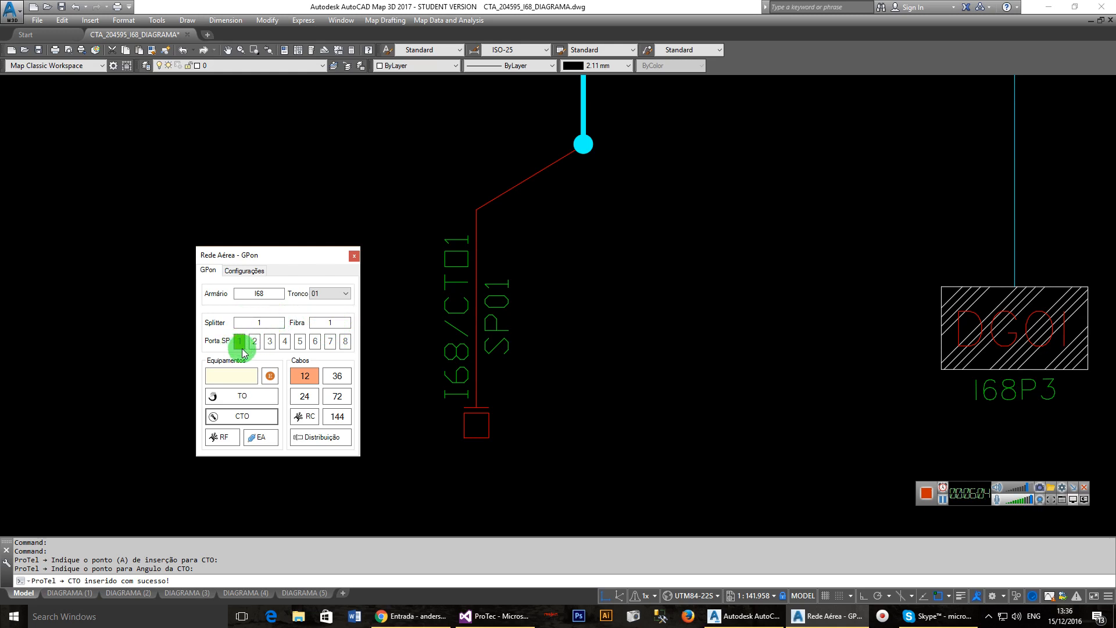
pyautogui.click(257, 325)
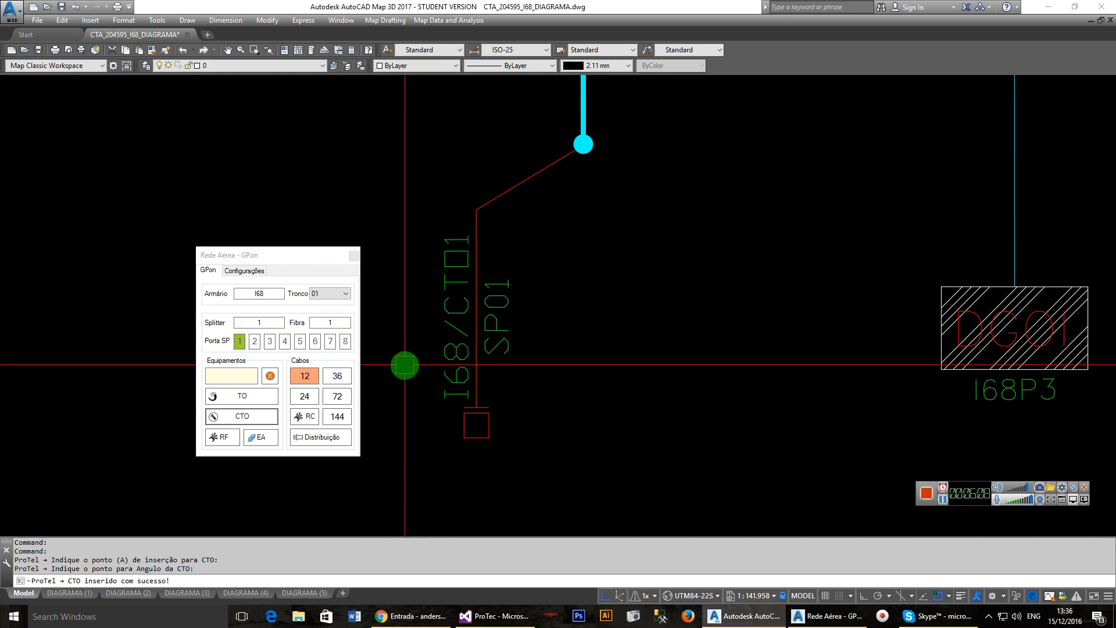
pyautogui.scroll(-2, 404, 365)
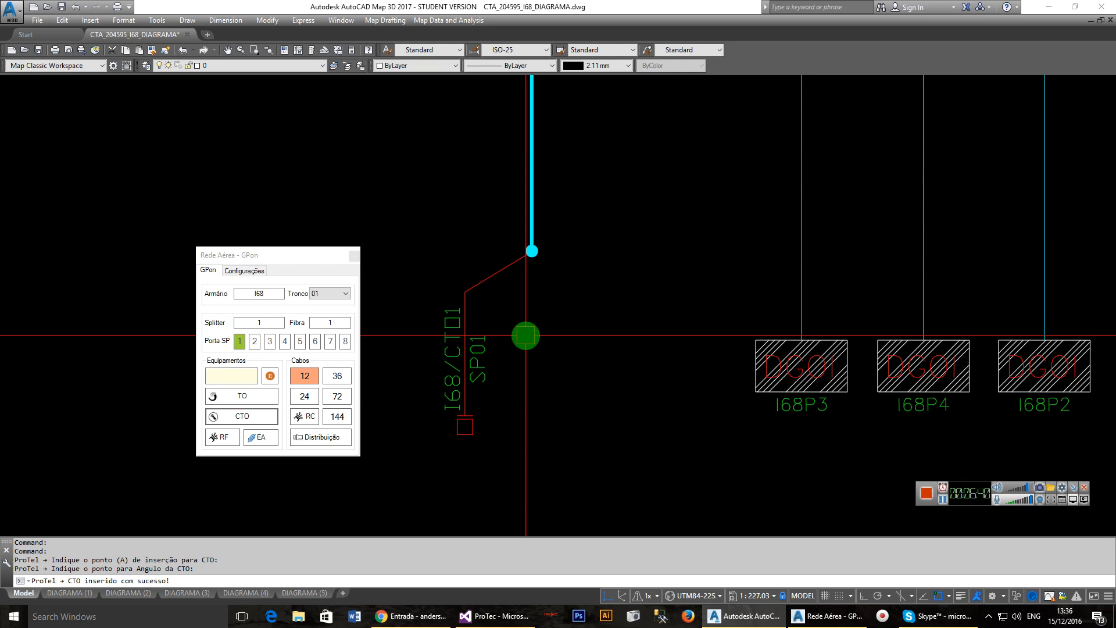
pyautogui.scroll(-2, 524, 269)
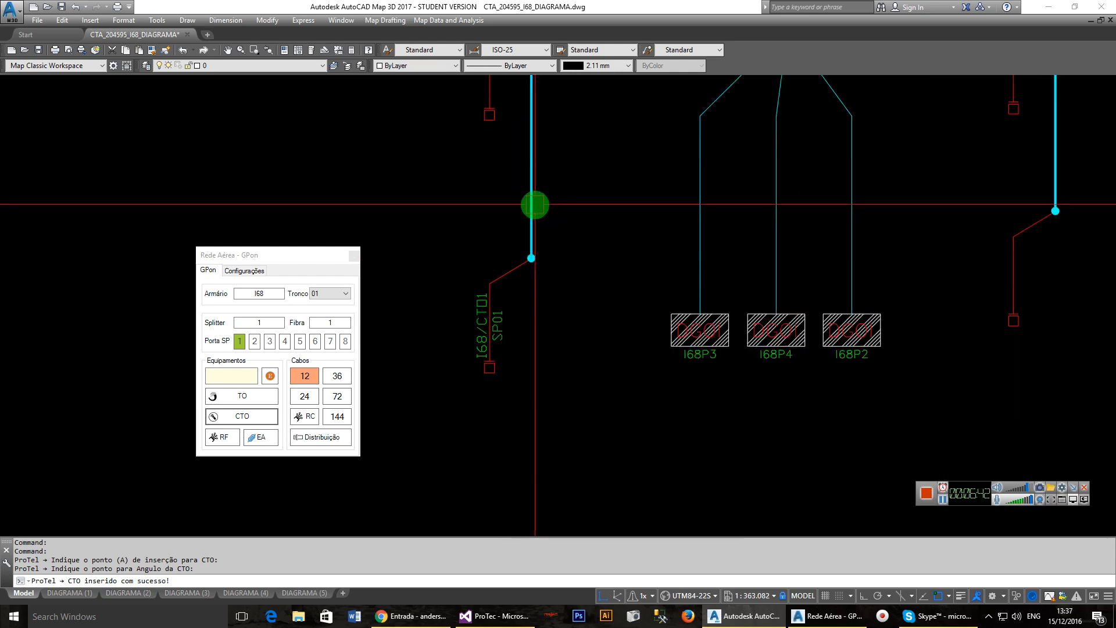
# Insert a TO label with Equipamentos 4 on the horizontal I68P4 branch just above the labelled CTO drop of the leftmost cable.
pyautogui.moveTo(532, 204); pyautogui.dragTo(582, 337, button='middle')
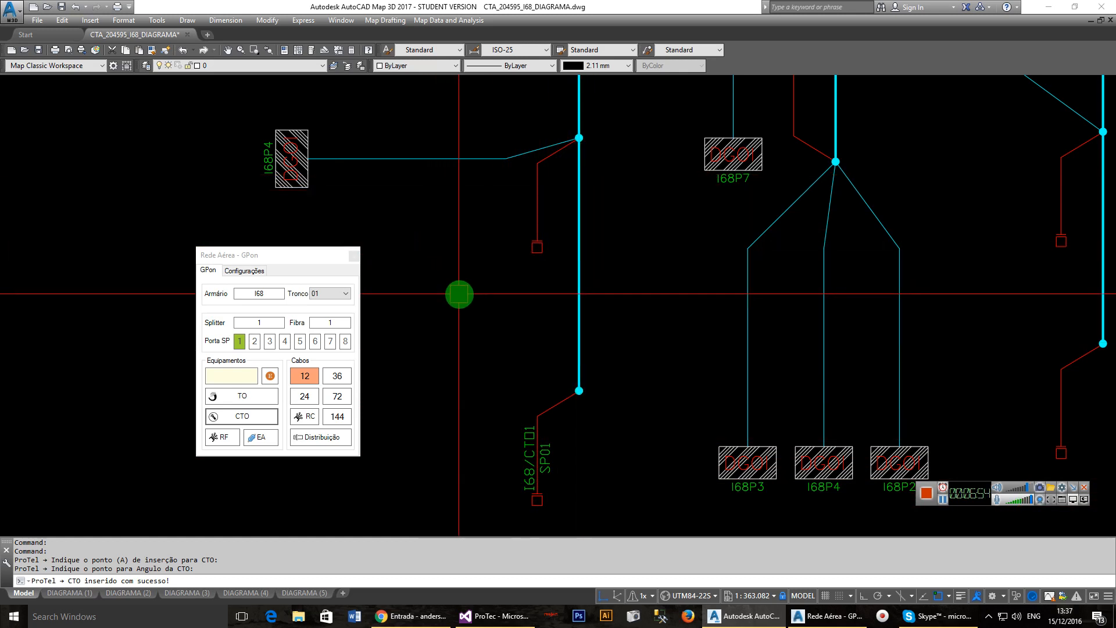
pyautogui.moveTo(459, 294); pyautogui.dragTo(546, 327, button='middle')
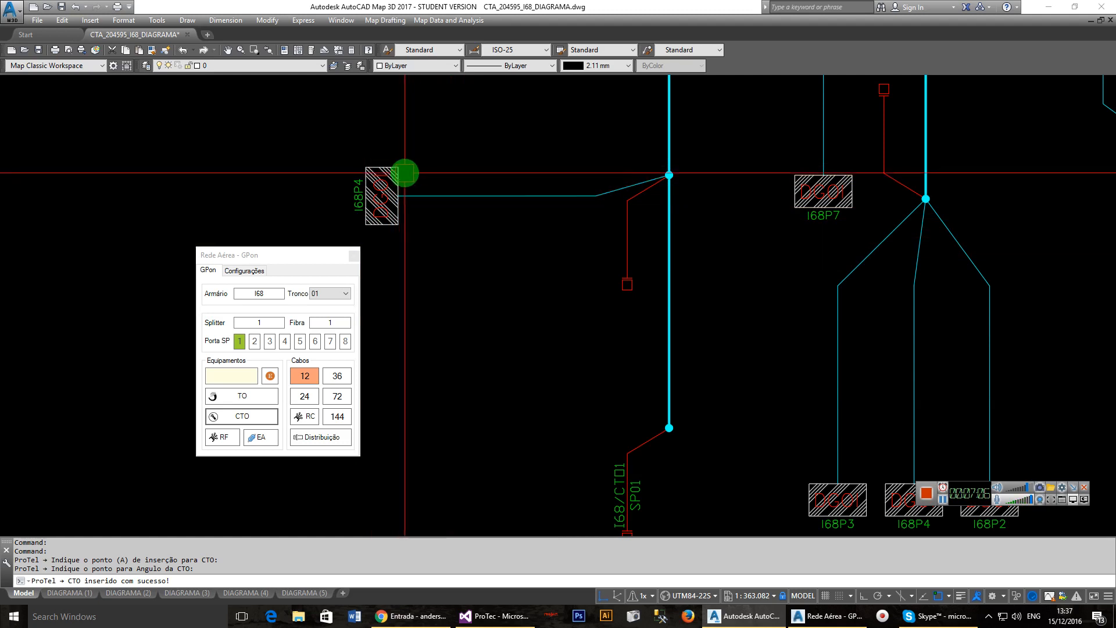
pyautogui.click(233, 378)
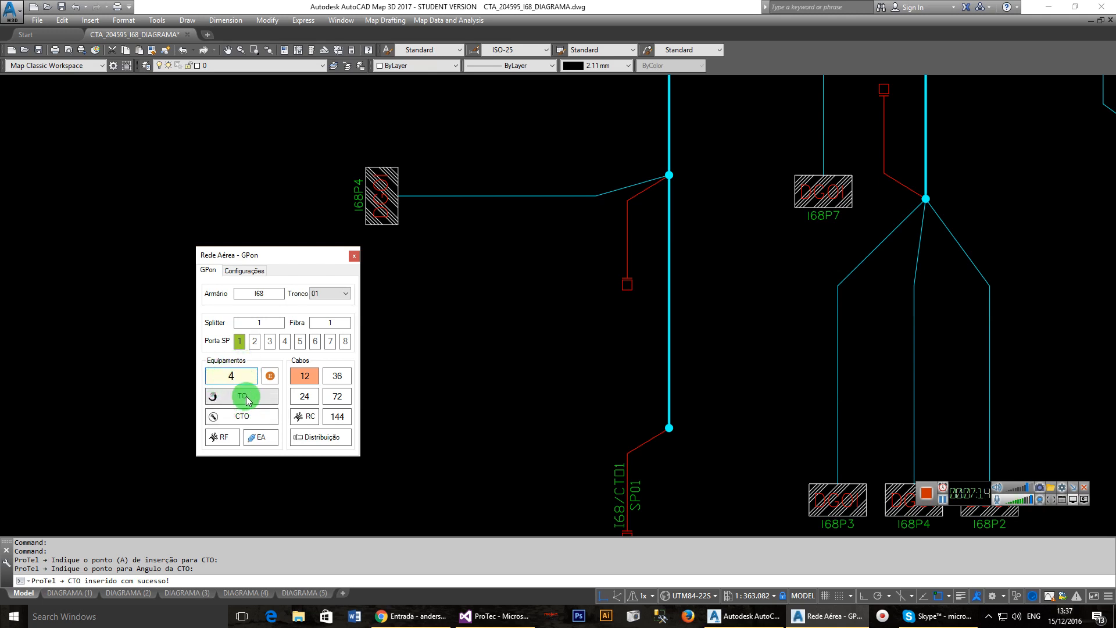
pyautogui.click(244, 397)
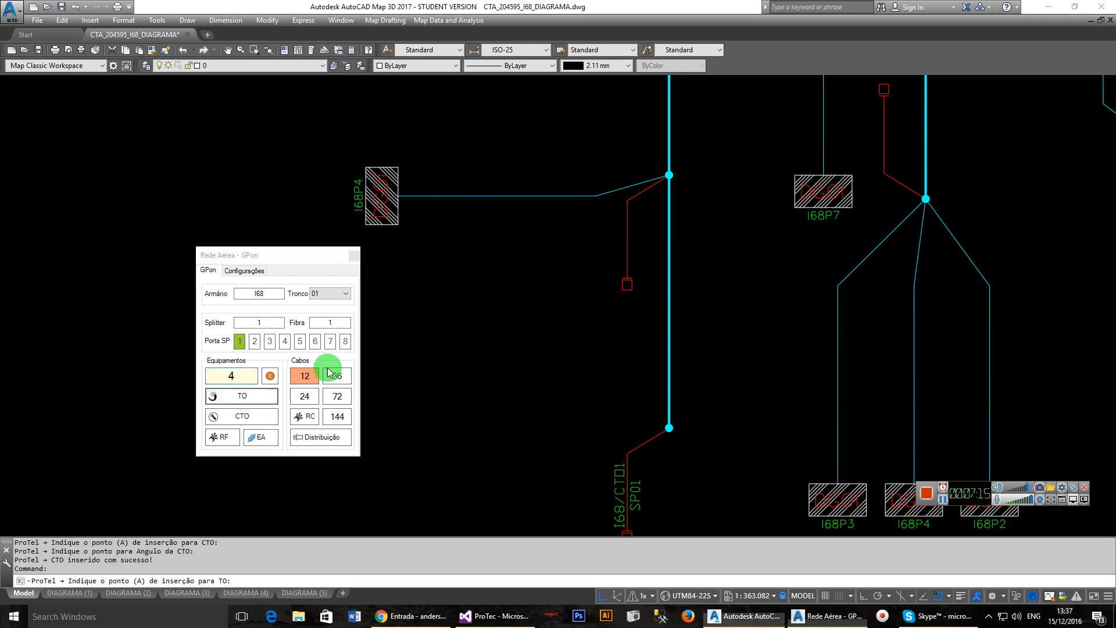
pyautogui.click(493, 195)
pyautogui.click(550, 193)
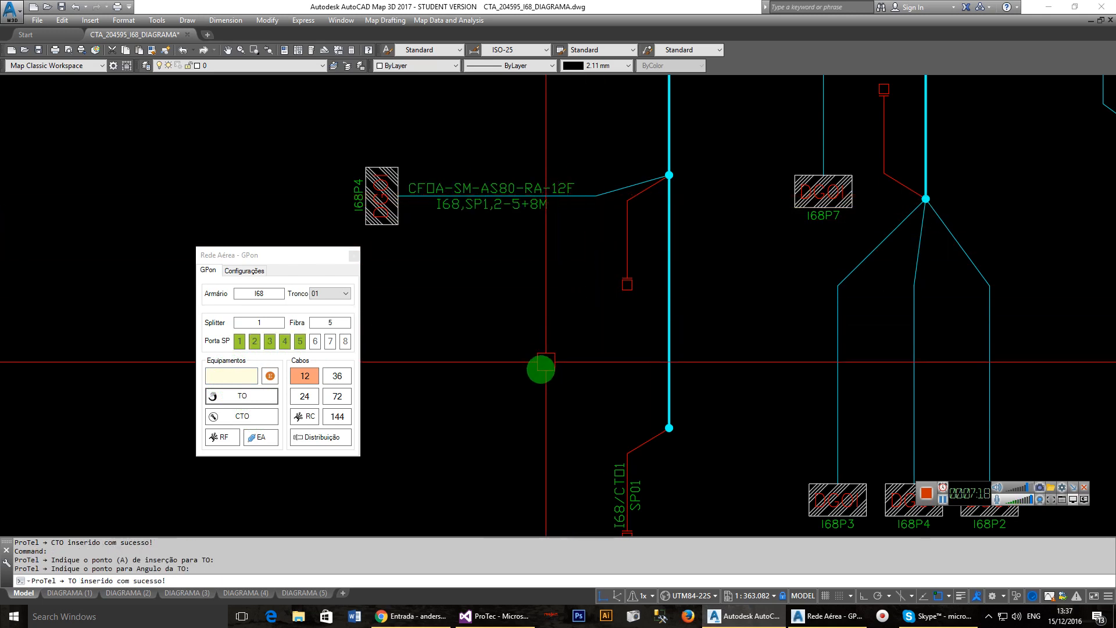
# Insert a CTO label on the red drop beside the labelled I68P4 branch, aligned vertically with the drop line.
pyautogui.scroll(2, 480, 337)
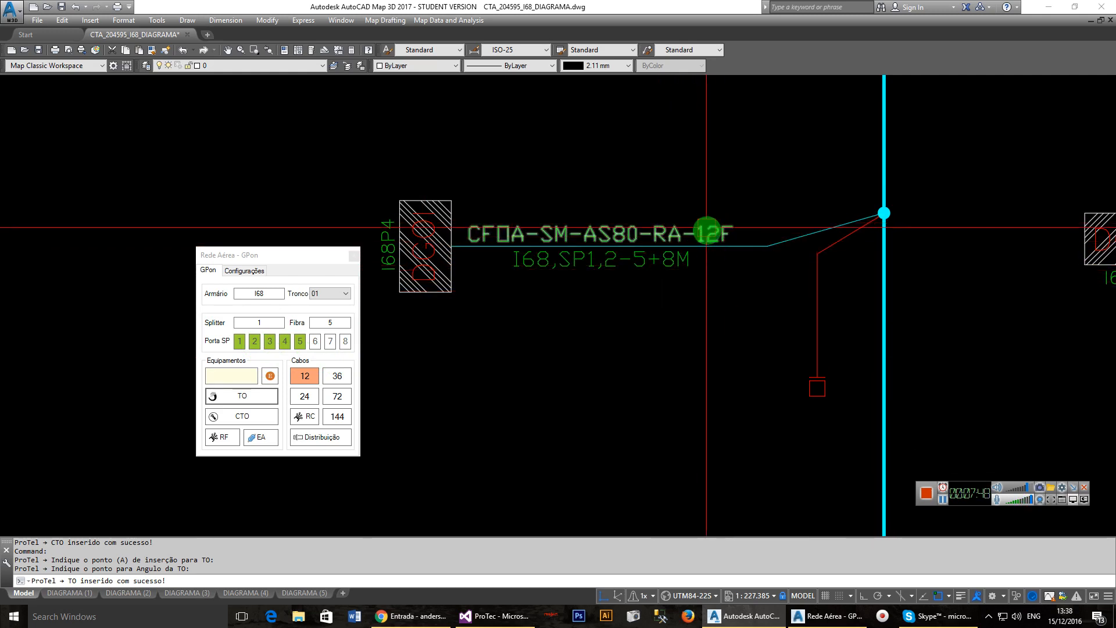
pyautogui.moveTo(634, 288)
pyautogui.mouseDown(button='middle')
pyautogui.moveTo(600, 294)
pyautogui.moveTo(570, 246)
pyautogui.mouseUp(button='middle')
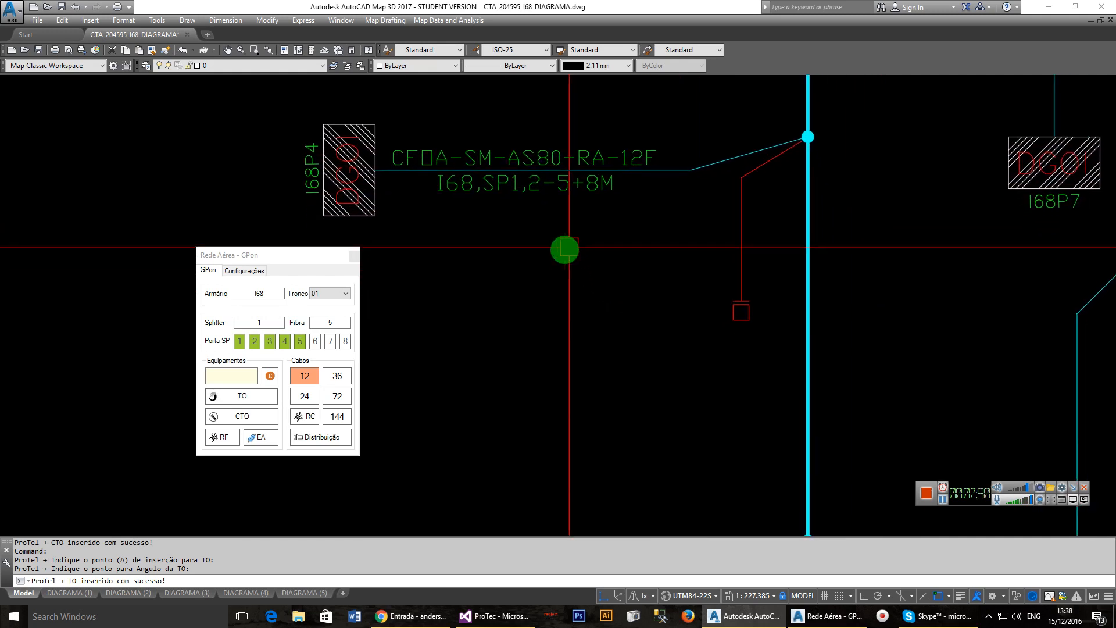
pyautogui.click(263, 419)
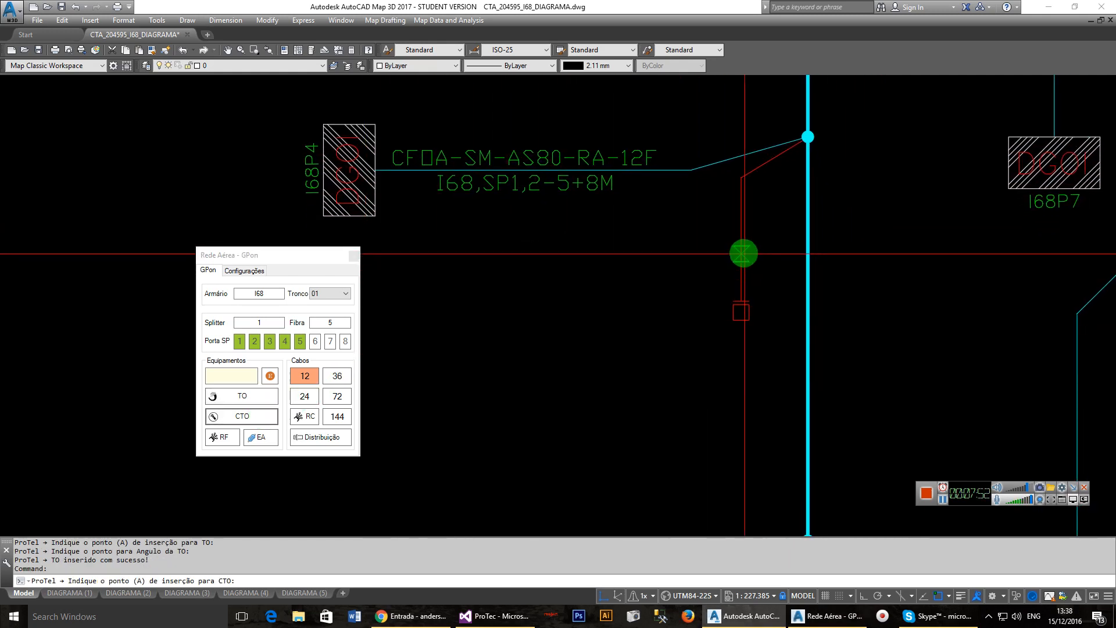
pyautogui.click(742, 246)
pyautogui.click(742, 210)
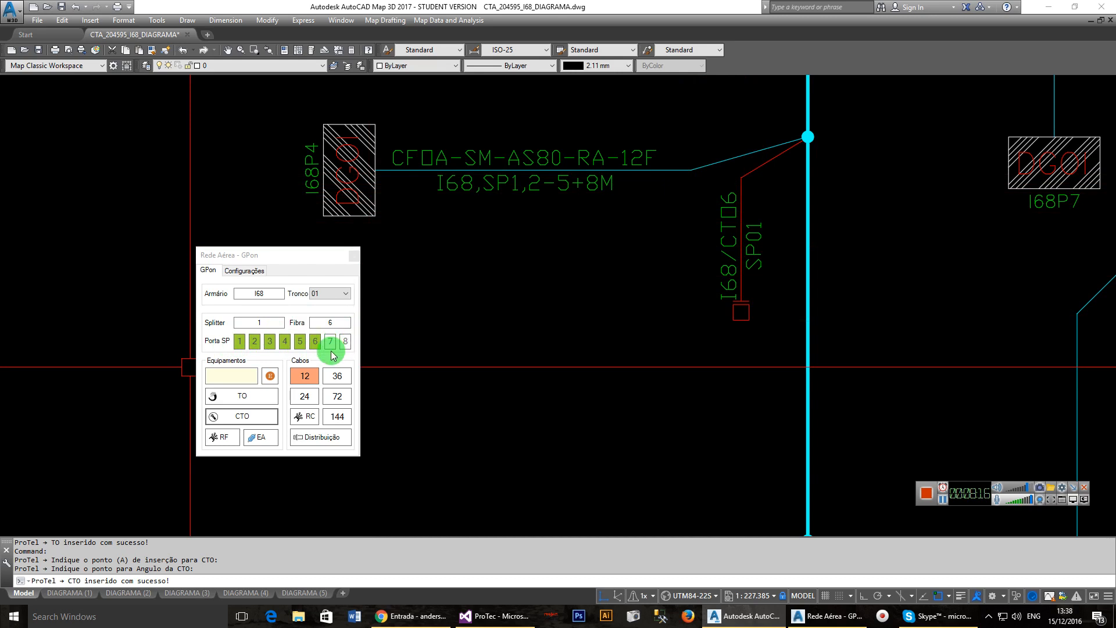
# Insert a TO label with Equipamentos 5 along the horizontal I68P5 branch at the next junction up the leftmost cable.
pyautogui.scroll(-2, 540, 342)
pyautogui.moveTo(568, 241); pyautogui.dragTo(580, 441, button='middle')
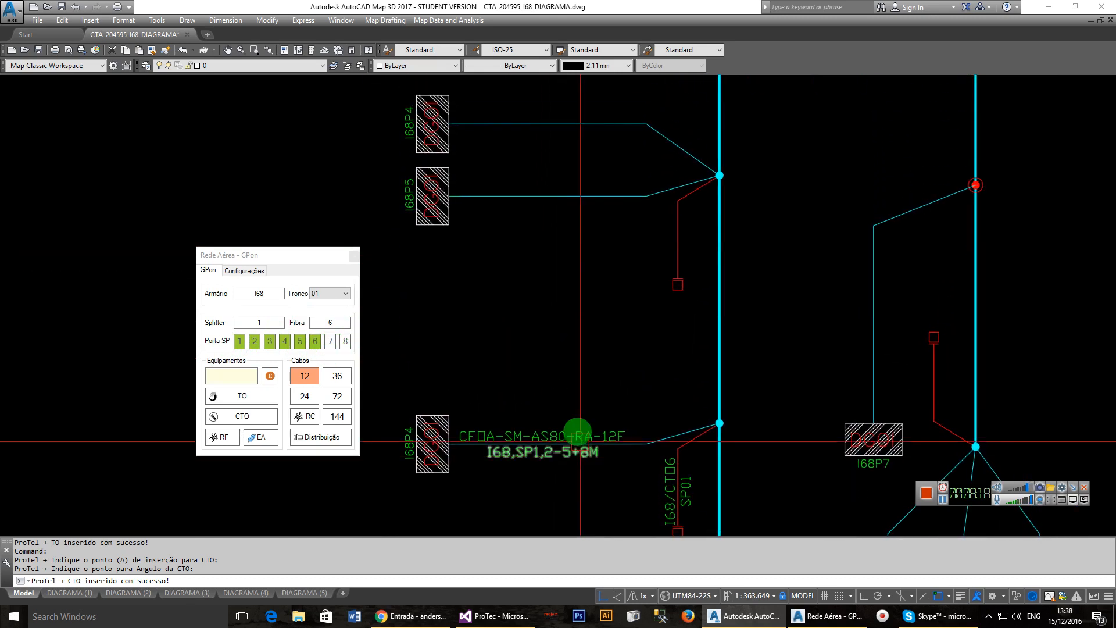
pyautogui.moveTo(515, 246); pyautogui.dragTo(523, 267, button='middle')
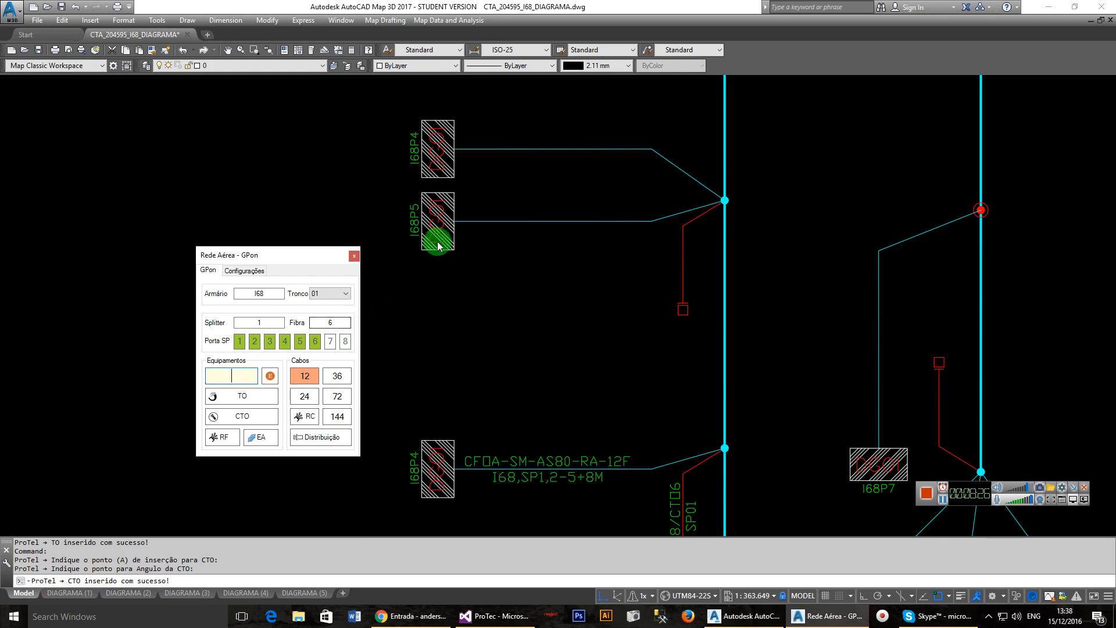
pyautogui.click(247, 400)
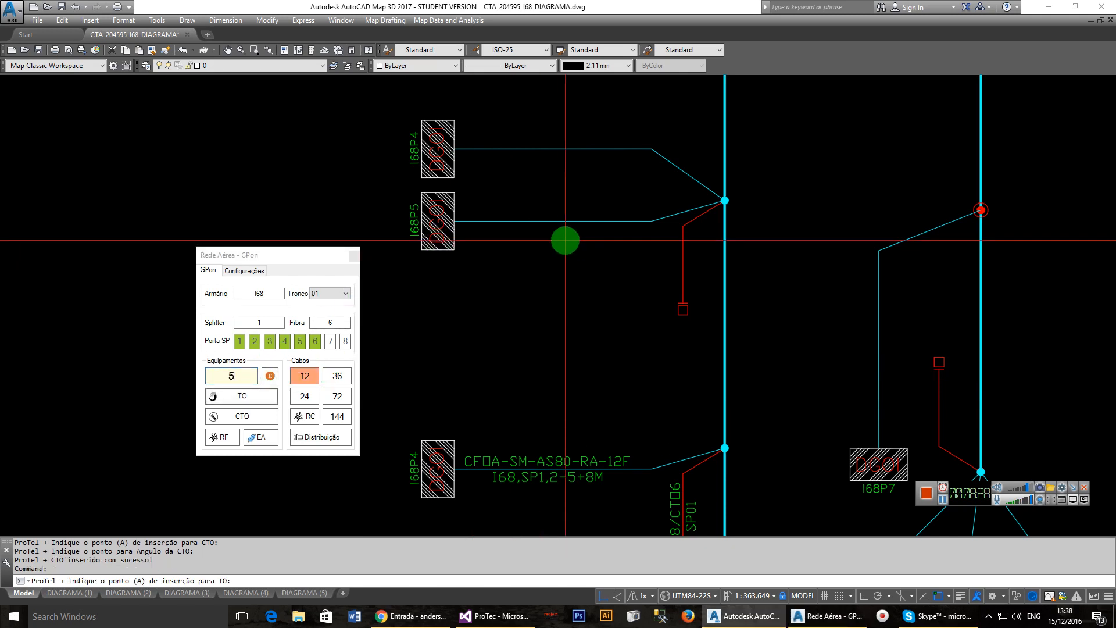
pyautogui.click(547, 222)
pyautogui.click(590, 222)
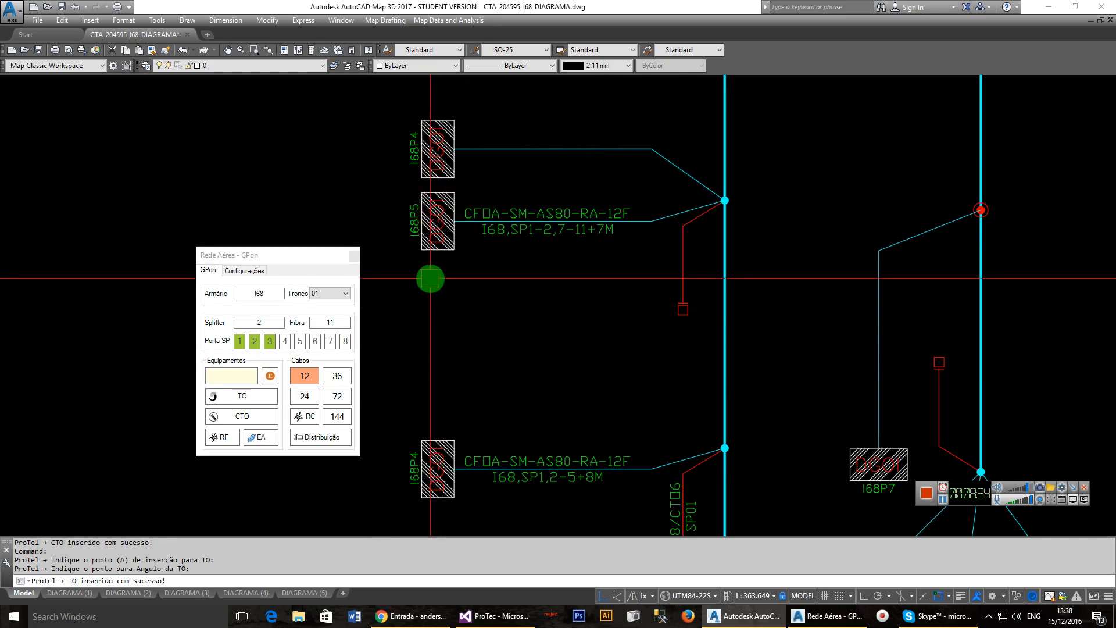
# Insert a TO label with Equipamentos 4 along the I68P4 branch directly above the labelled I68P5 branch.
pyautogui.moveTo(505, 269)
pyautogui.mouseDown(button='middle')
pyautogui.moveTo(517, 336)
pyautogui.moveTo(544, 383)
pyautogui.mouseUp(button='middle')
pyautogui.scroll(2, 519, 335)
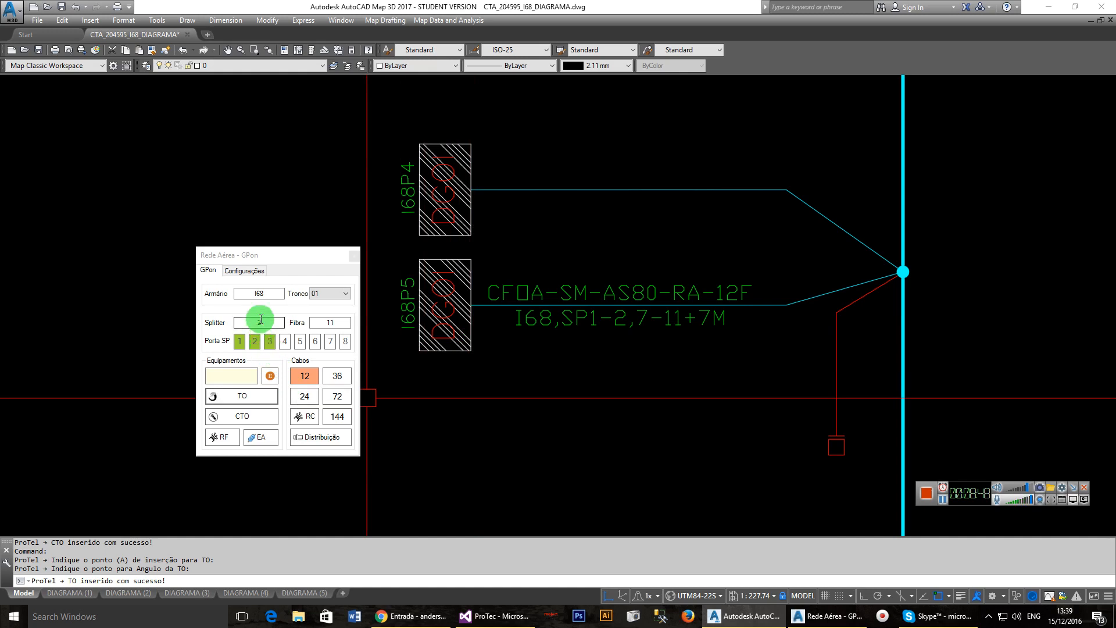
pyautogui.moveTo(538, 364); pyautogui.dragTo(540, 350, button='middle')
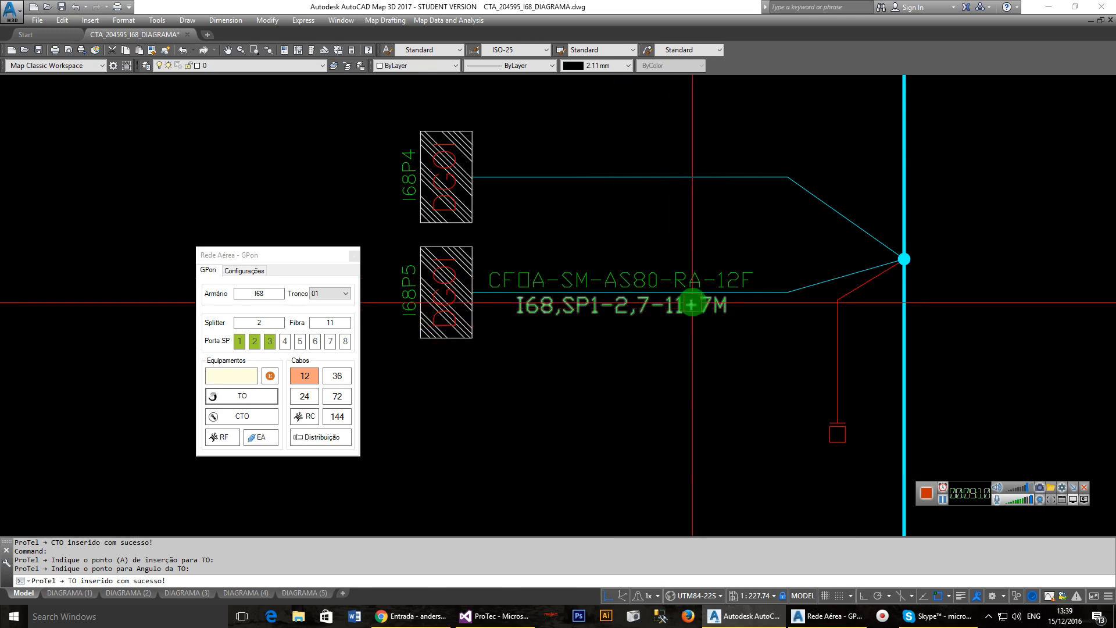
pyautogui.moveTo(590, 319); pyautogui.dragTo(596, 367, button='middle')
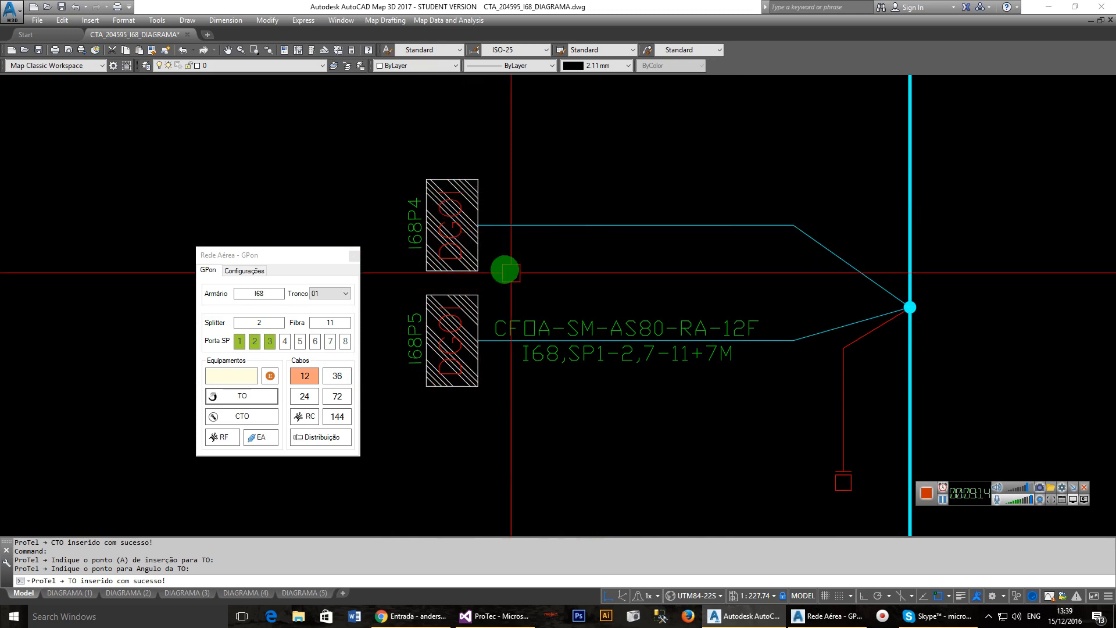
pyautogui.click(261, 397)
pyautogui.click(622, 225)
pyautogui.click(693, 226)
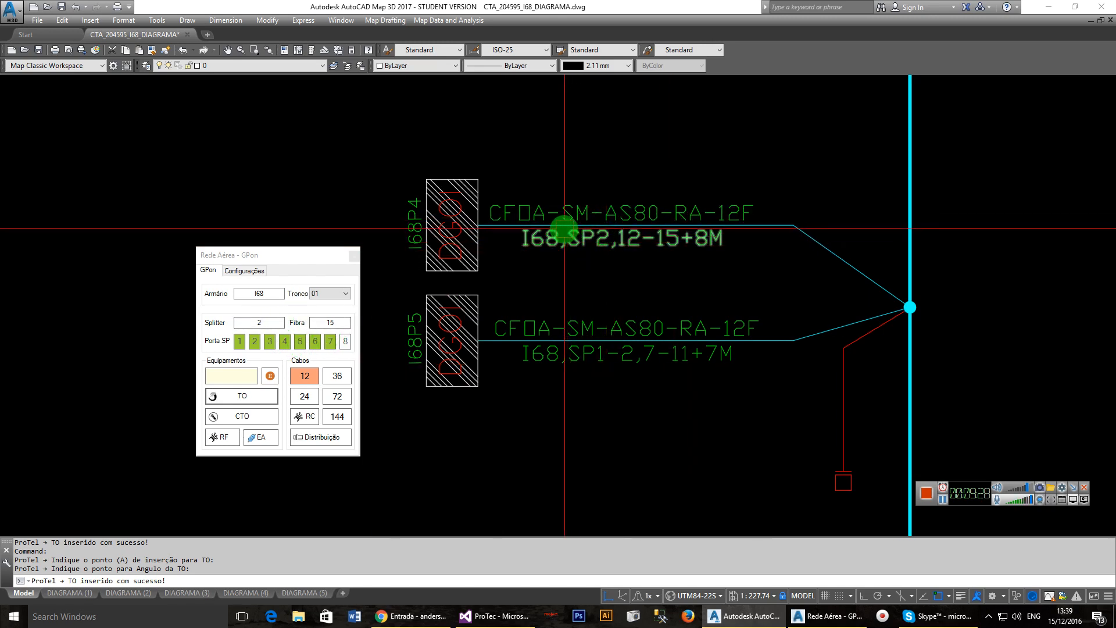
# Insert a CTO label on the red drop at the I68P4 and I68P5 junction, aligned vertically with the drop line.
pyautogui.moveTo(665, 249)
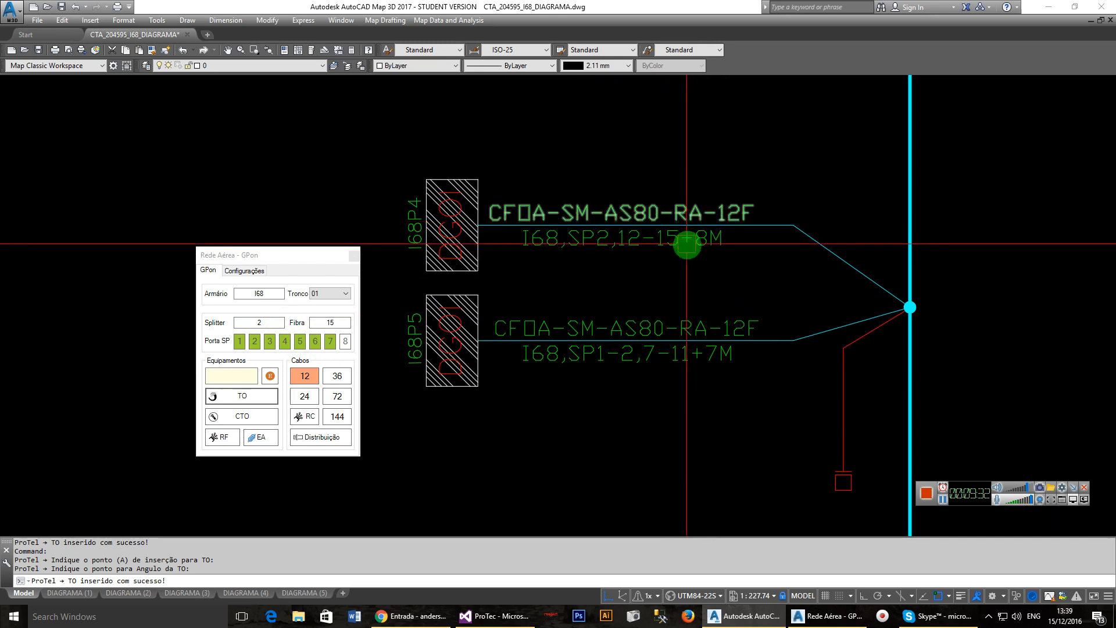
pyautogui.click(242, 415)
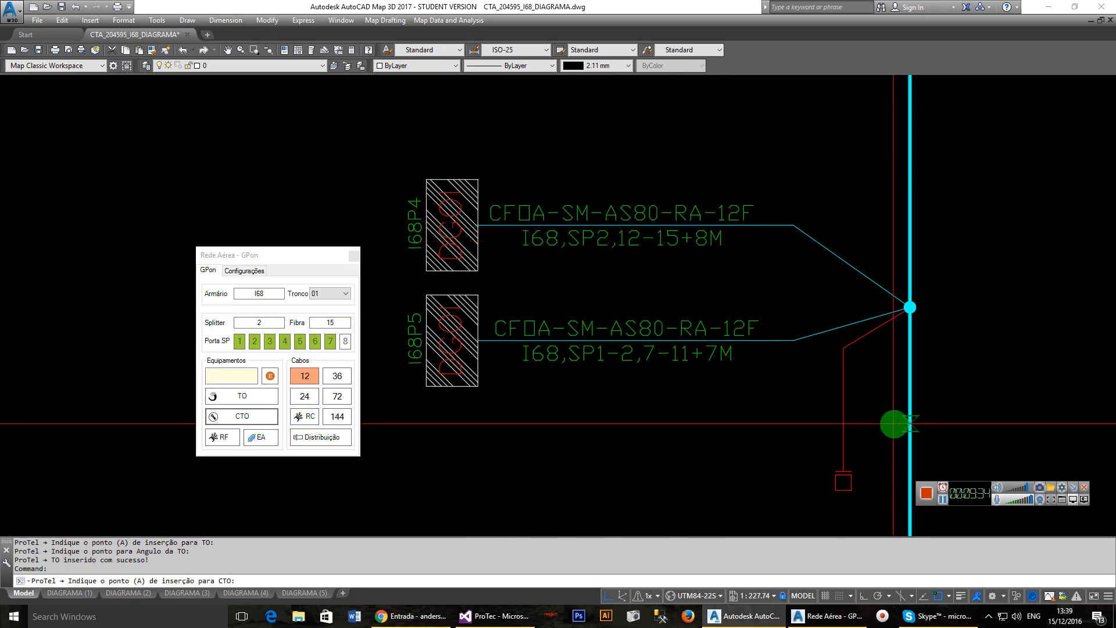
pyautogui.click(842, 419)
pyautogui.click(842, 386)
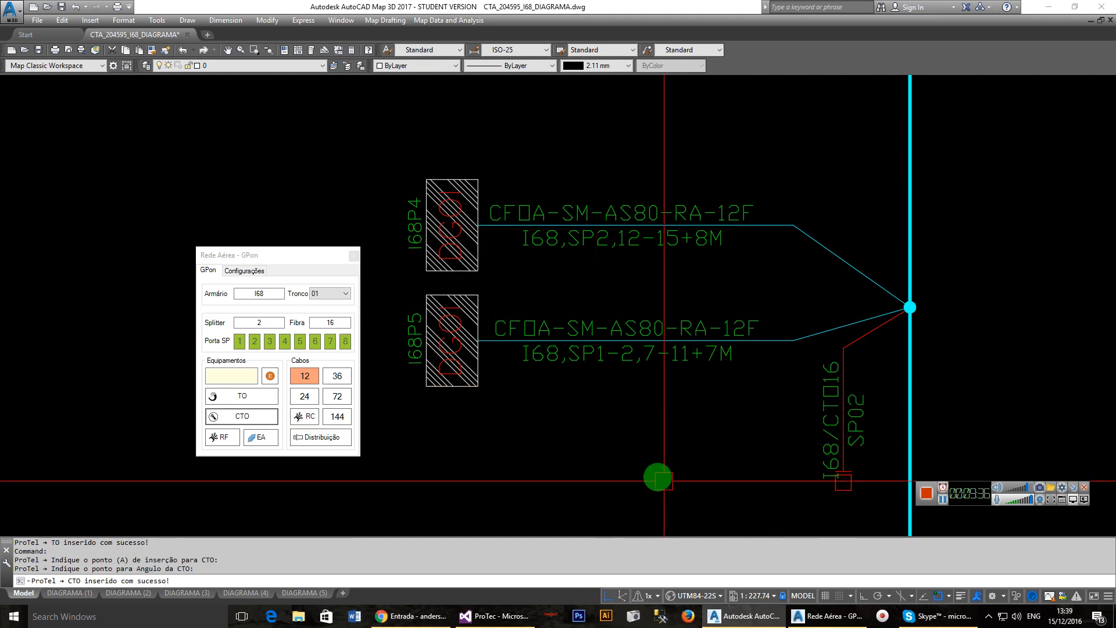
# Examine the TO and CTO labels along the leftmost cable and its place in the overall diagram.
pyautogui.moveTo(660, 478); pyautogui.dragTo(505, 412, button='middle')
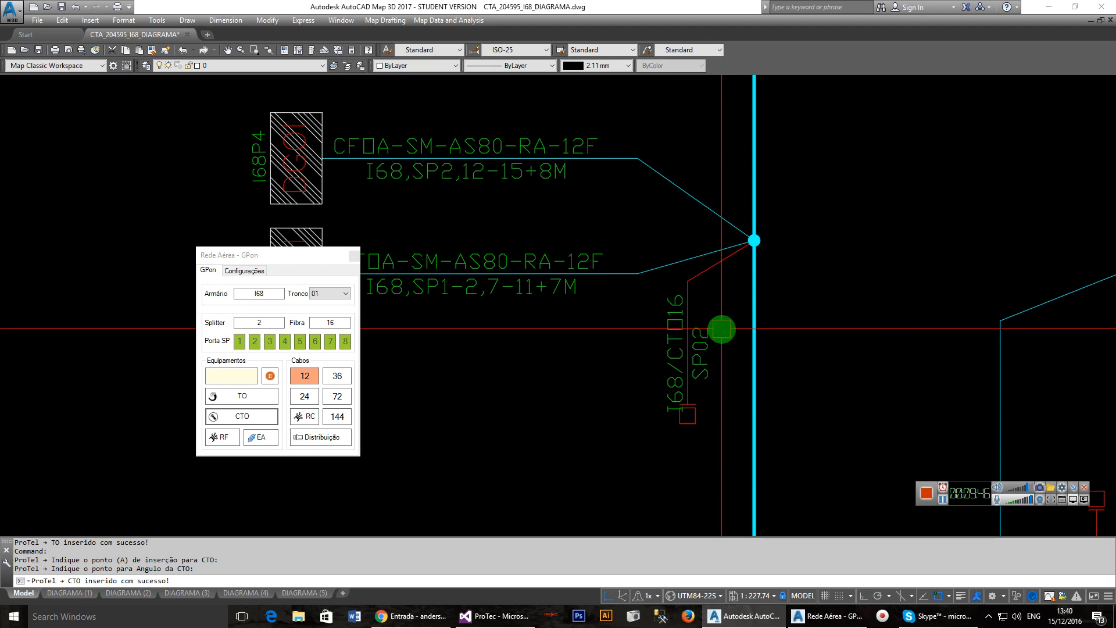
pyautogui.scroll(-3, 721, 328)
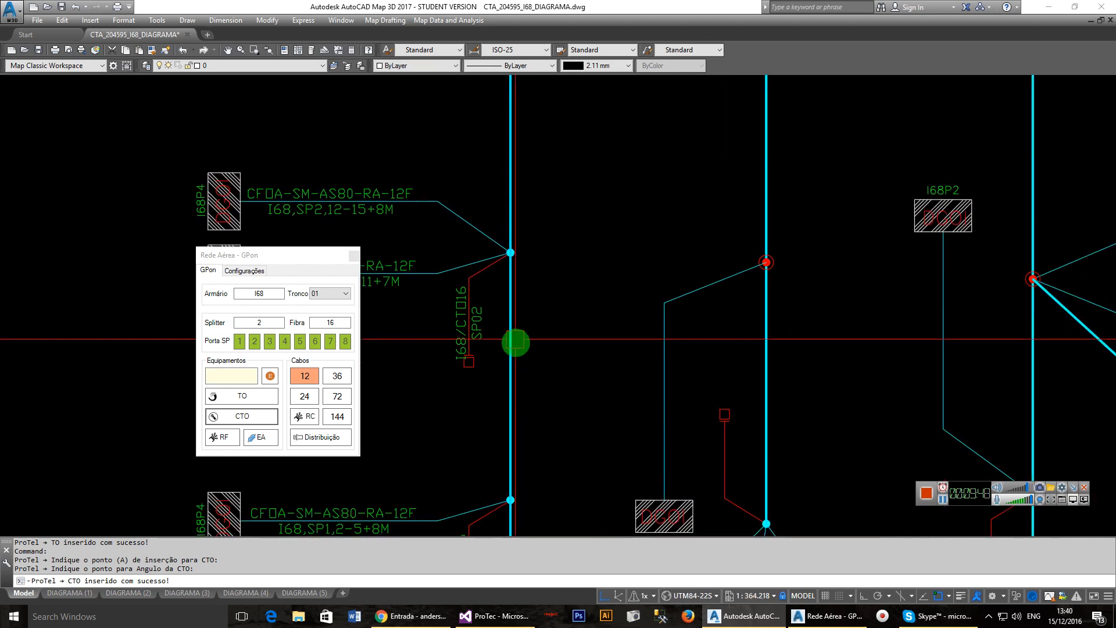
pyautogui.scroll(-2, 530, 366)
pyautogui.moveTo(504, 371); pyautogui.dragTo(469, 296, button='middle')
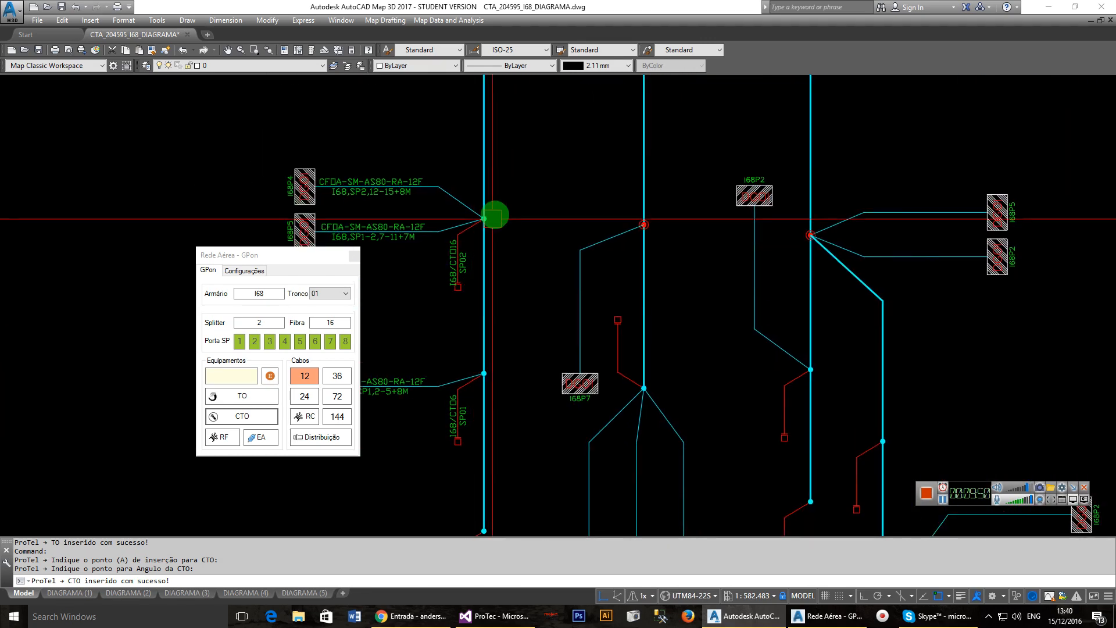
pyautogui.scroll(-2, 561, 391)
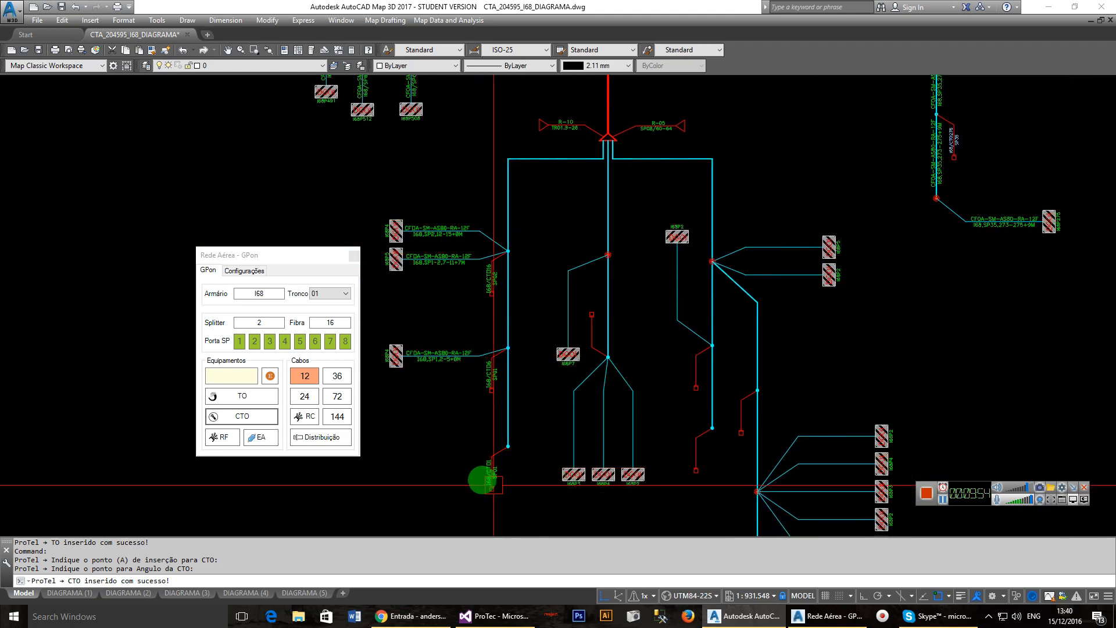
pyautogui.scroll(6, 500, 274)
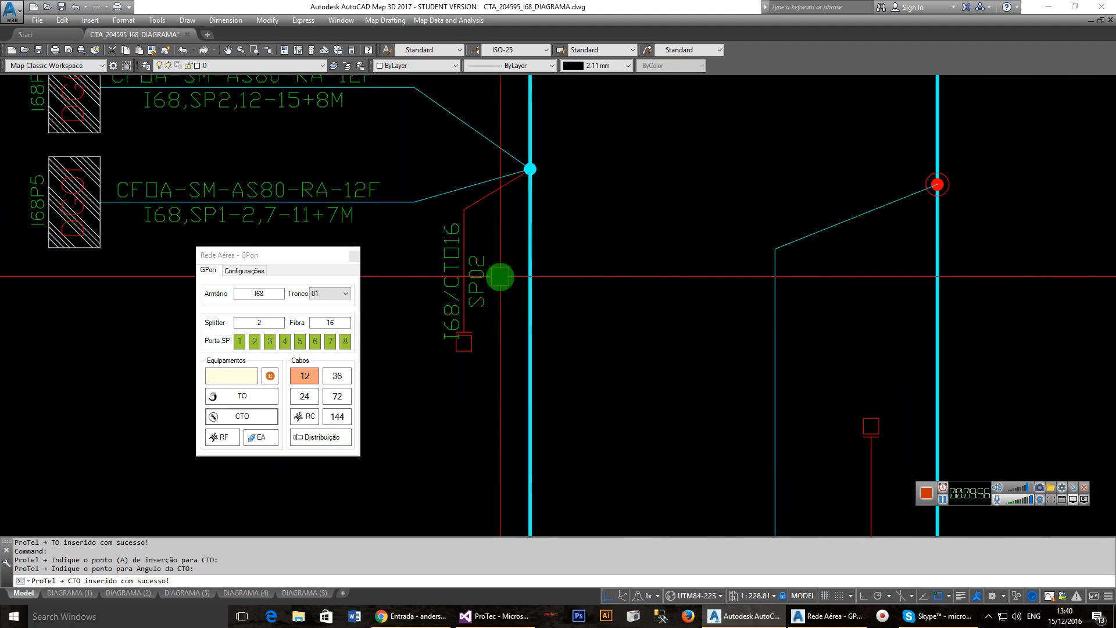
pyautogui.moveTo(446, 238); pyautogui.dragTo(523, 369, button='middle')
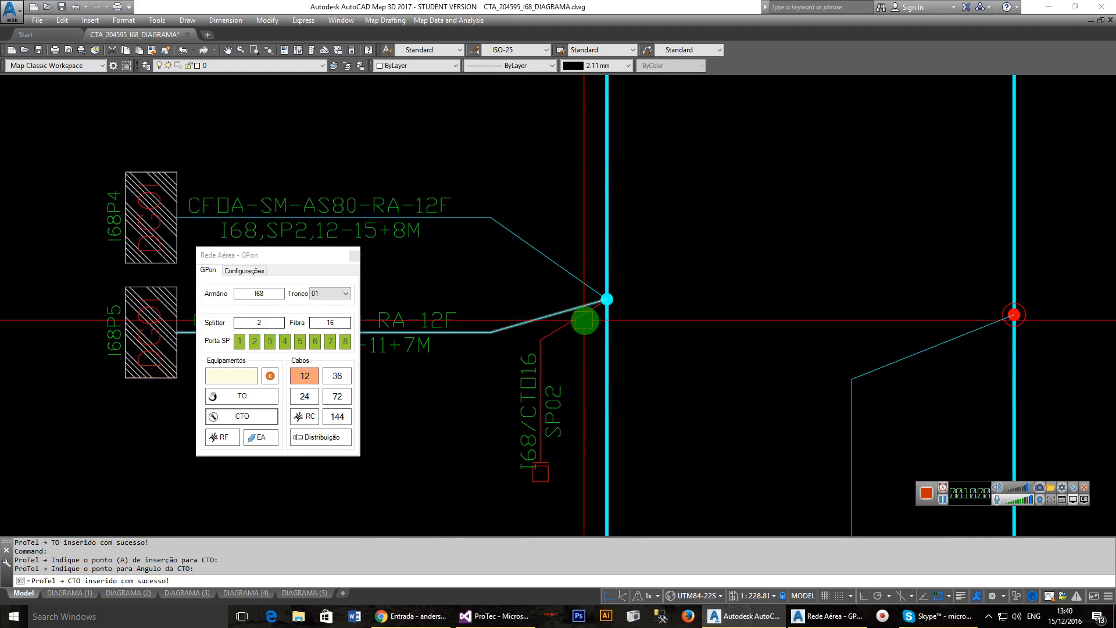
# Insert a TO label with Equipamentos 3 along the vertical I68P3 branch at the end of the middle cable.
pyautogui.scroll(-4, 610, 337)
pyautogui.scroll(2, 593, 391)
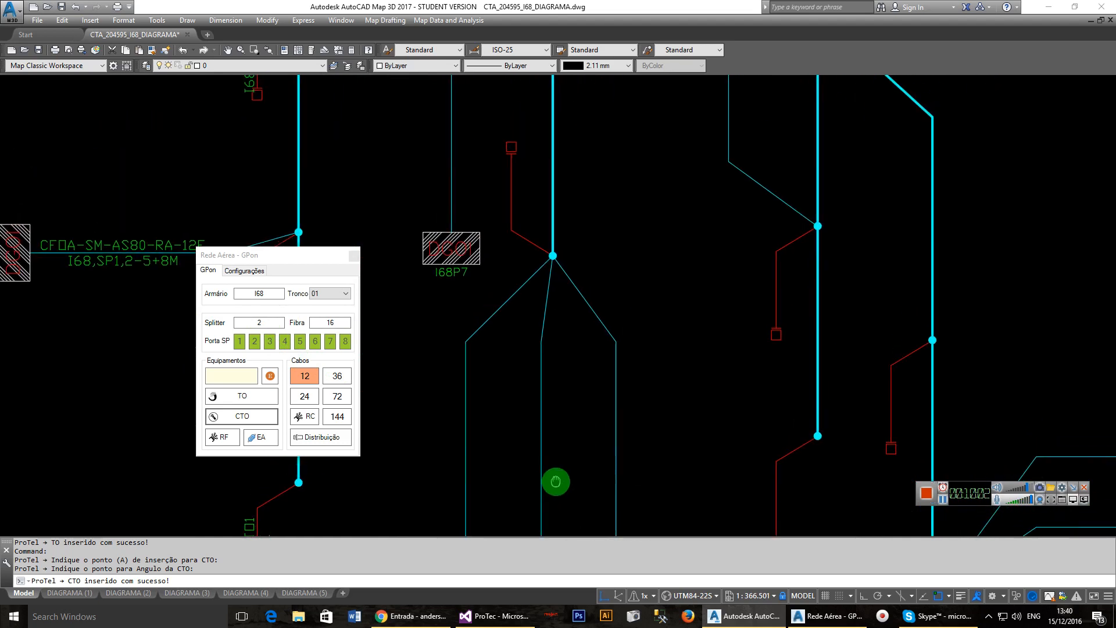
pyautogui.scroll(2, 527, 443)
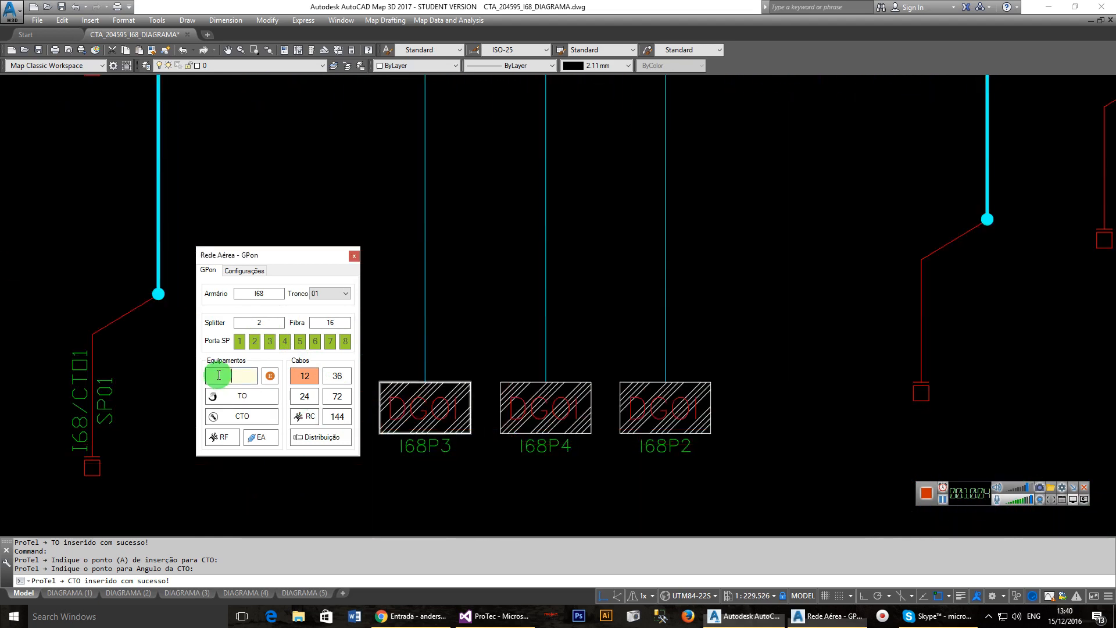
pyautogui.click(259, 402)
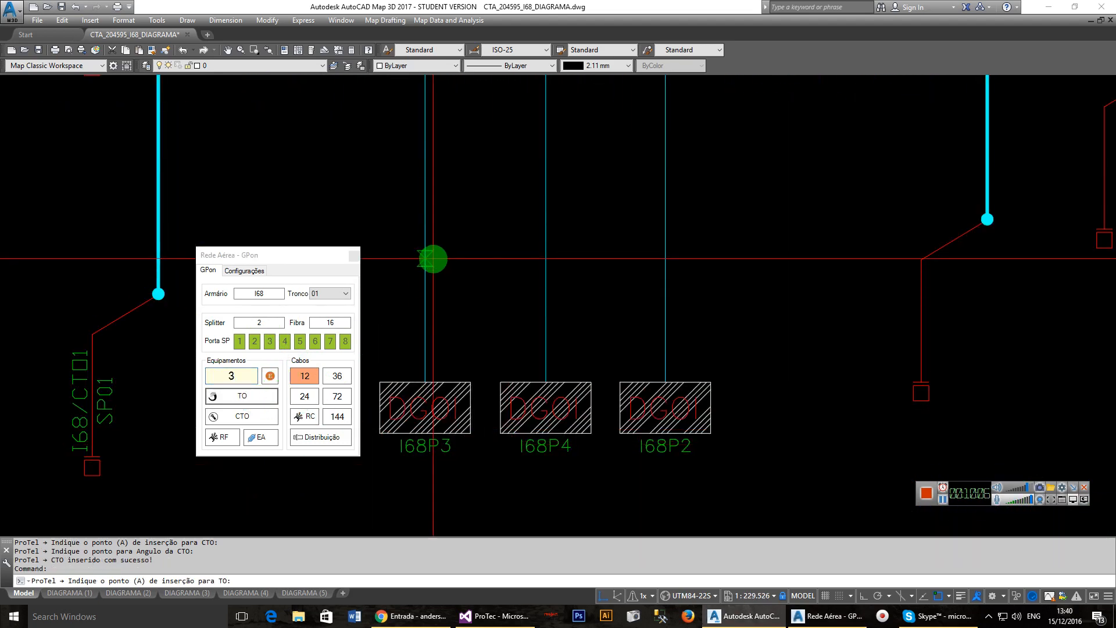
pyautogui.click(425, 205)
pyautogui.click(428, 153)
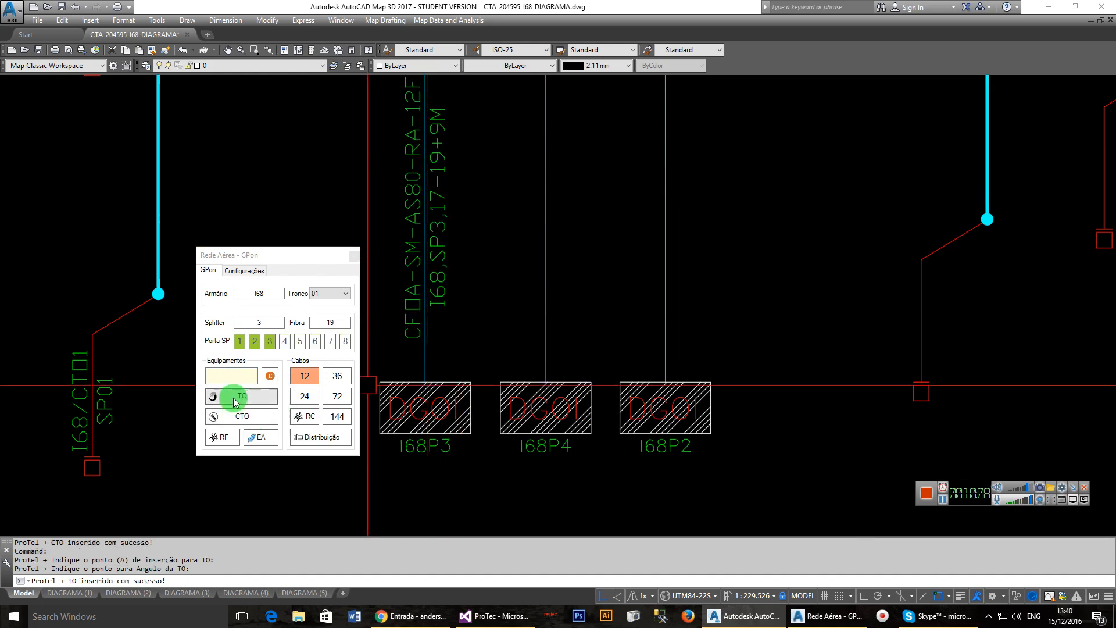
# Insert a TO label with Equipamentos 4 along the vertical I68P4 branch at the end of the middle cable.
pyautogui.click(271, 403)
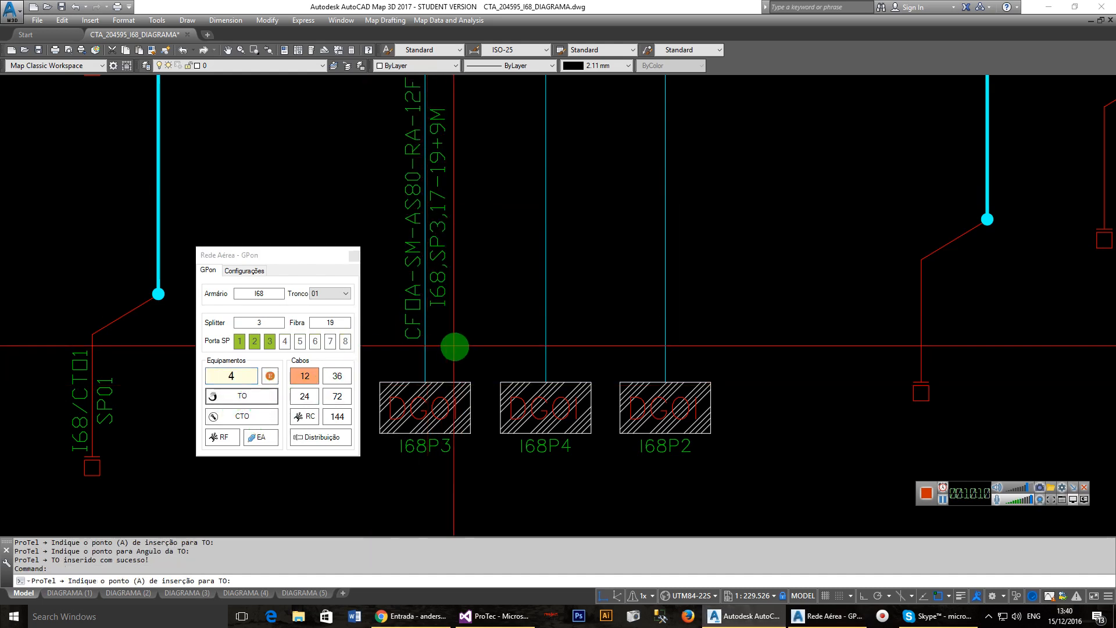
pyautogui.scroll(-3, 494, 302)
pyautogui.moveTo(500, 279); pyautogui.dragTo(492, 352, button='middle')
pyautogui.click(514, 325)
pyautogui.click(514, 308)
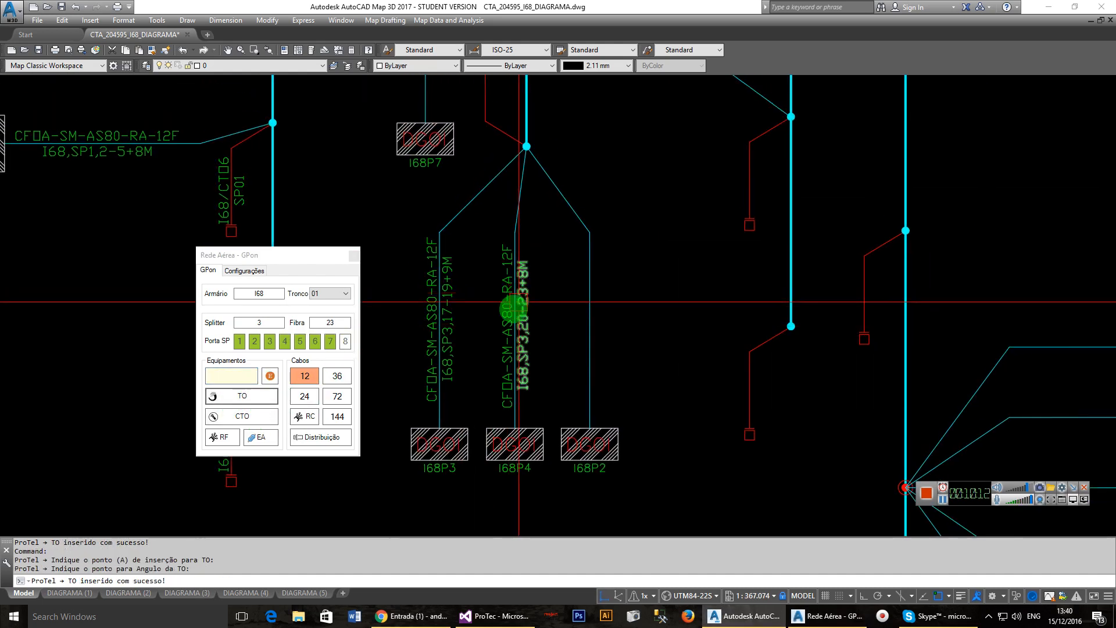
# Insert a TO label with Equipamentos 2 along the vertical I68P2 branch at the end of the middle cable.
pyautogui.click(243, 374)
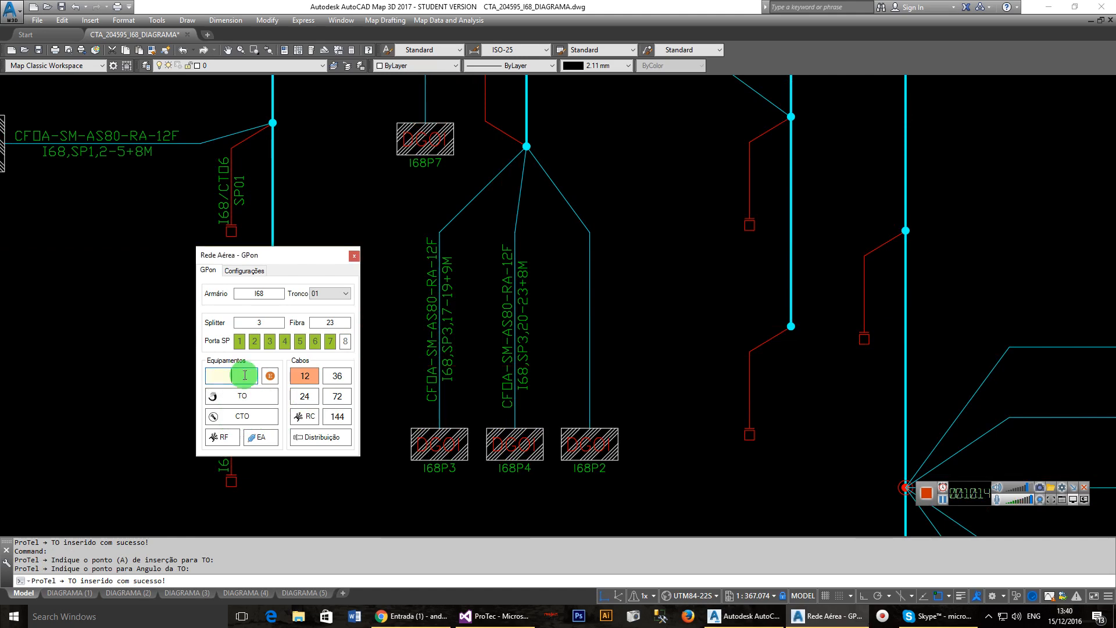
pyautogui.click(257, 400)
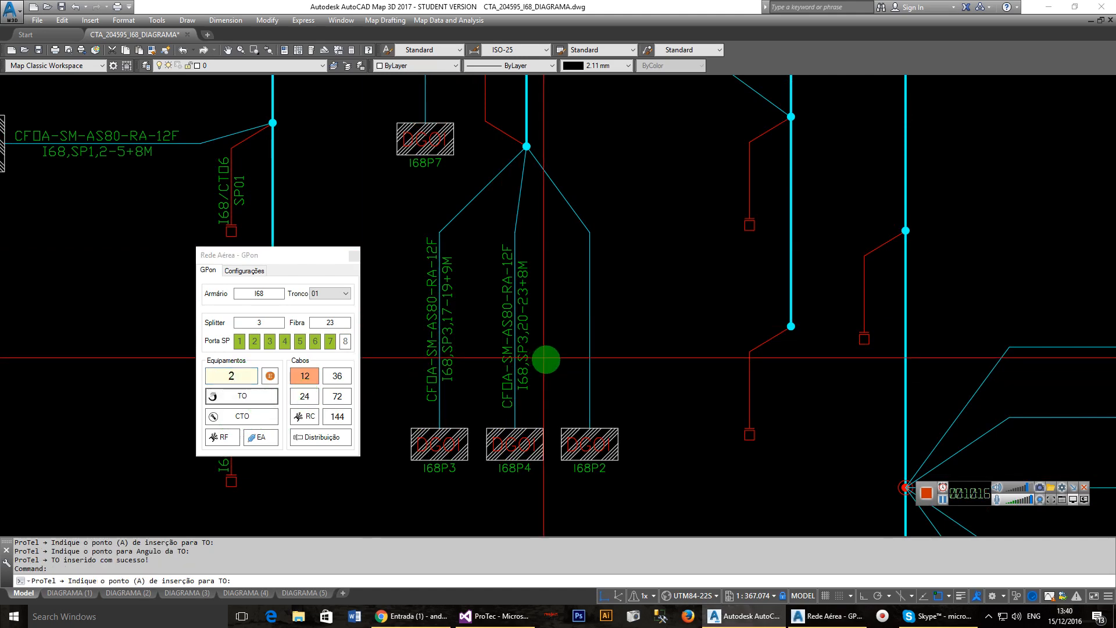
pyautogui.click(589, 332)
pyautogui.click(589, 292)
pyautogui.scroll(3, 665, 398)
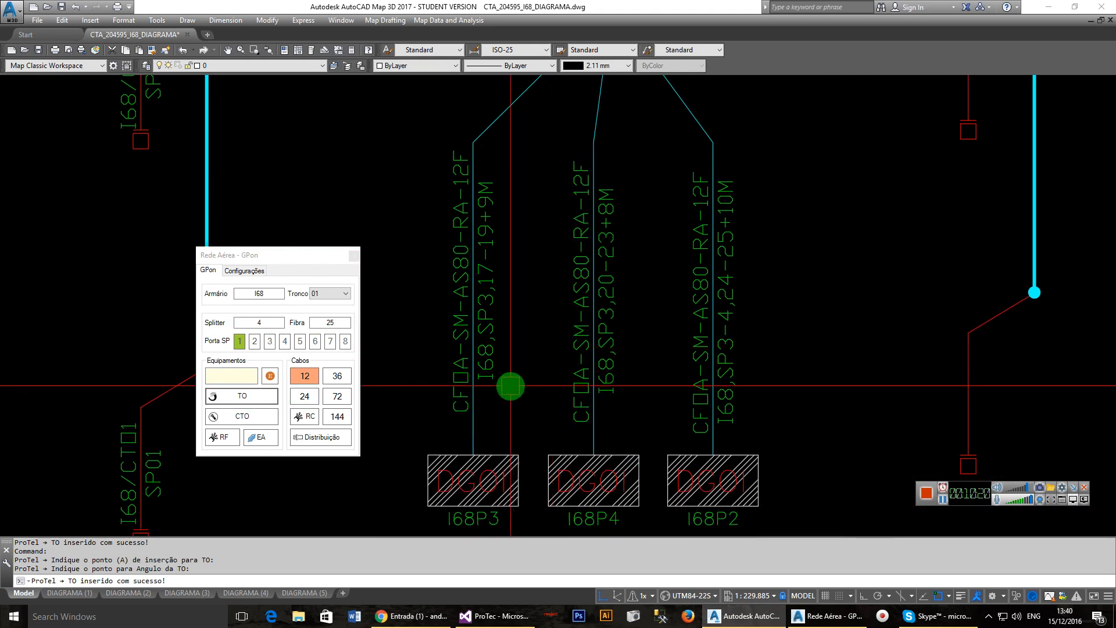
# Insert a CTO label along the red branch rising from the middle cable's end node.
pyautogui.moveTo(508, 309); pyautogui.dragTo(502, 286, button='middle')
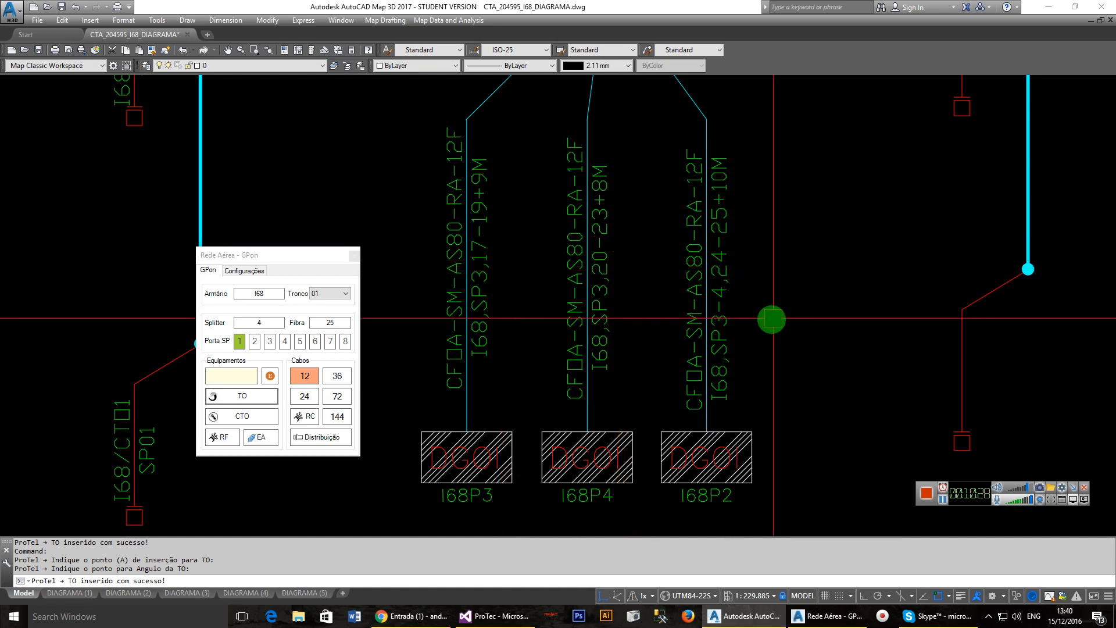
pyautogui.moveTo(772, 319); pyautogui.dragTo(598, 343, button='middle')
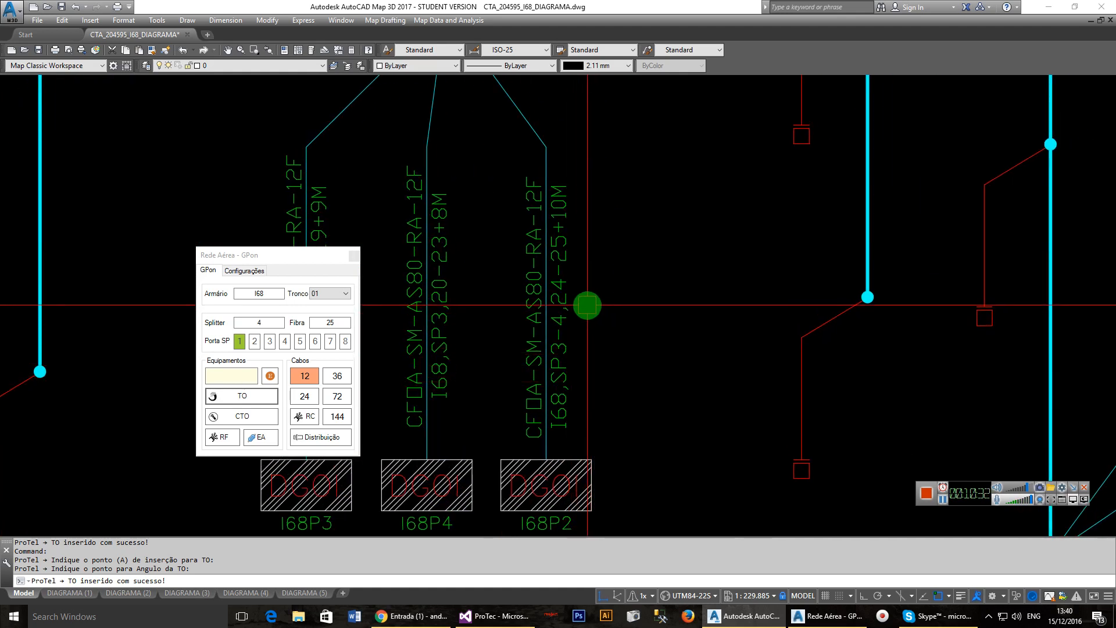
pyautogui.moveTo(581, 283); pyautogui.dragTo(698, 307, button='middle')
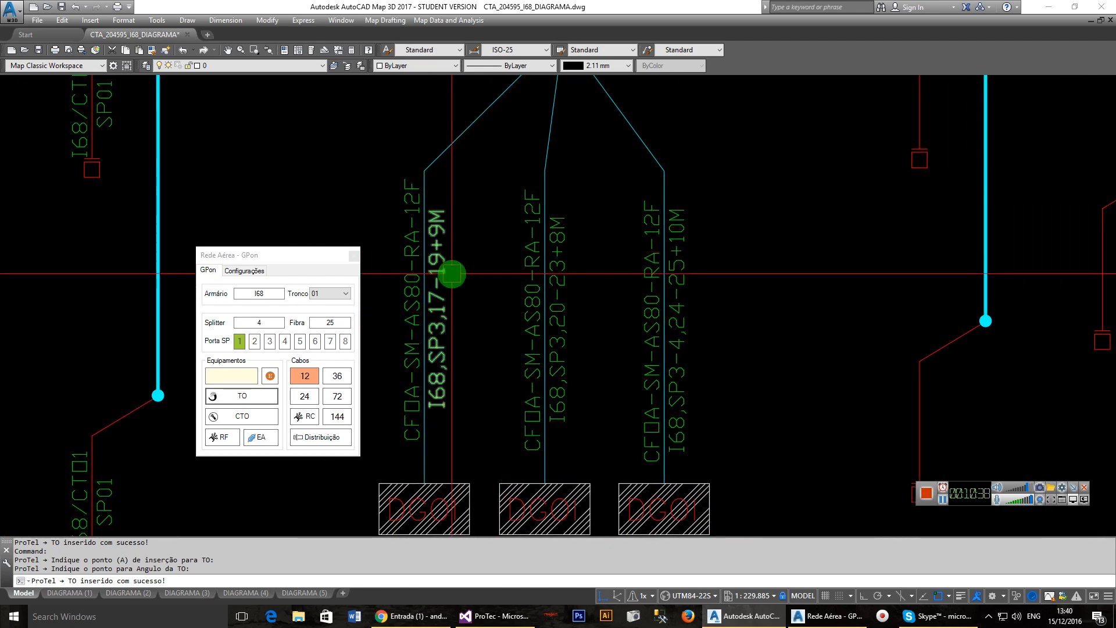
pyautogui.scroll(-2, 538, 343)
pyautogui.moveTo(560, 257); pyautogui.dragTo(577, 356, button='middle')
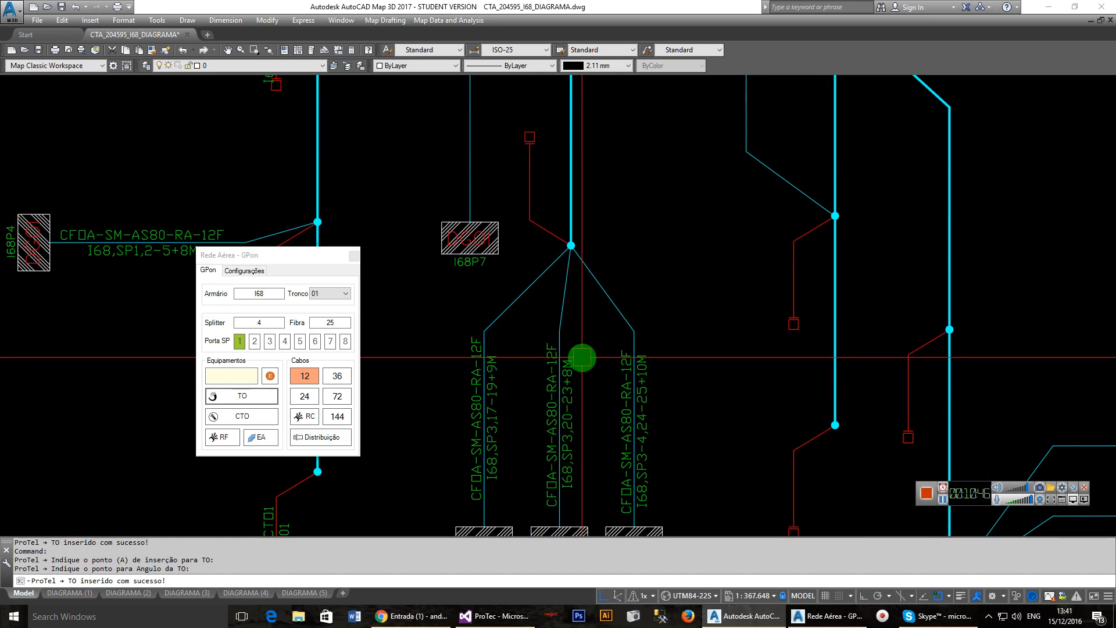
pyautogui.moveTo(364, 288); pyautogui.dragTo(367, 350, button='middle')
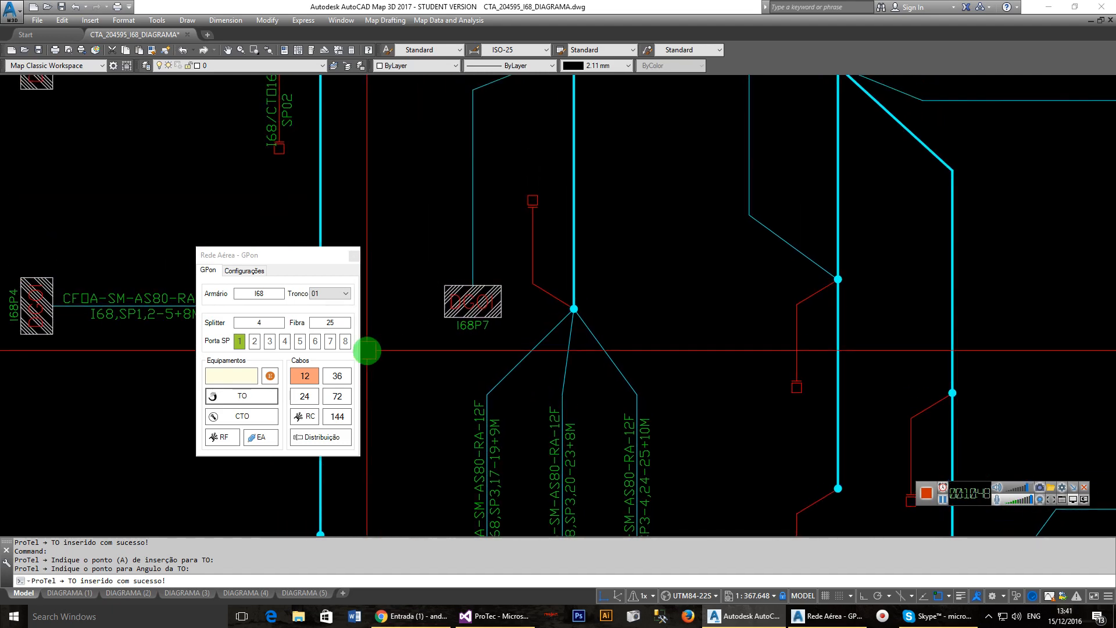
pyautogui.click(262, 412)
pyautogui.click(533, 232)
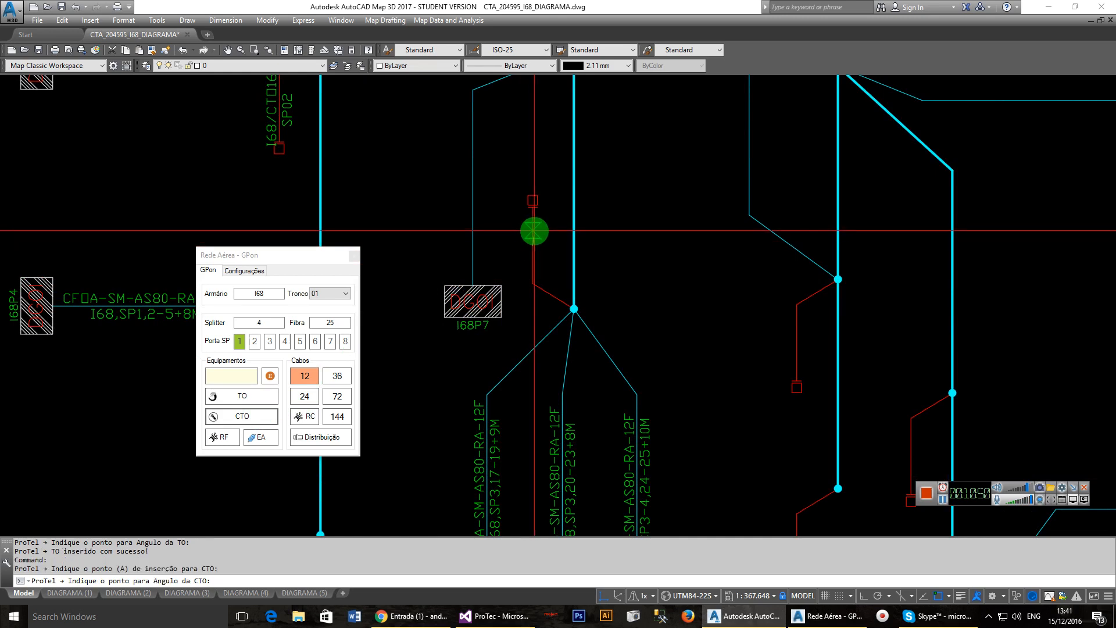
pyautogui.click(738, 195)
# Insert a TO label with Equipamentos 7 along the vertical I68P7 branch of the middle cable.
pyautogui.moveTo(738, 196)
pyautogui.mouseDown(button='middle')
pyautogui.moveTo(697, 206)
pyautogui.moveTo(645, 311)
pyautogui.mouseUp(button='middle')
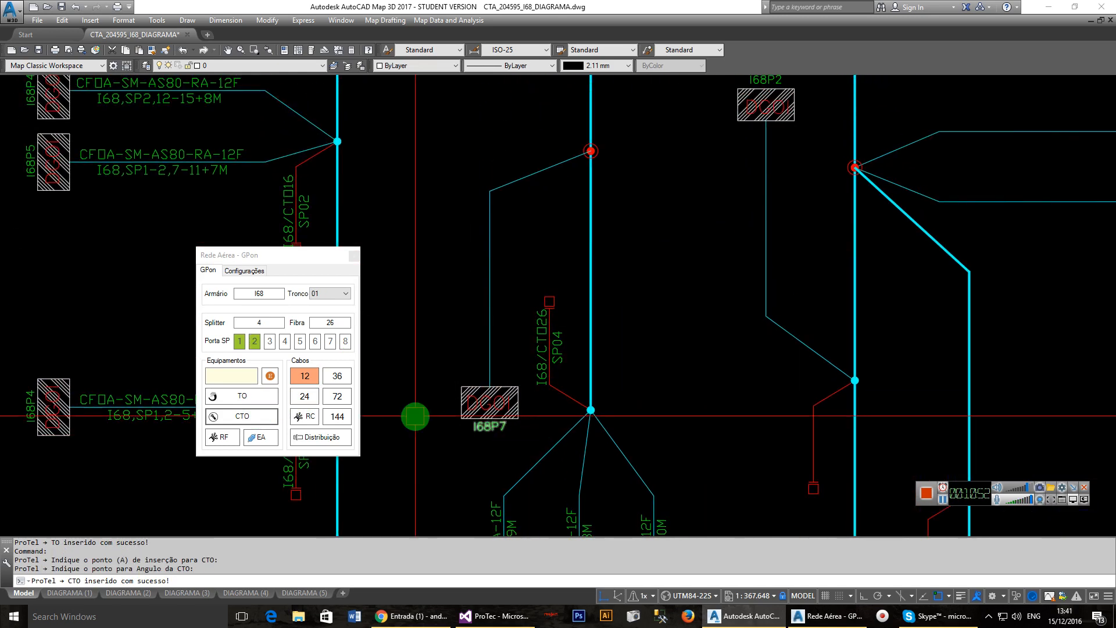
pyautogui.click(227, 375)
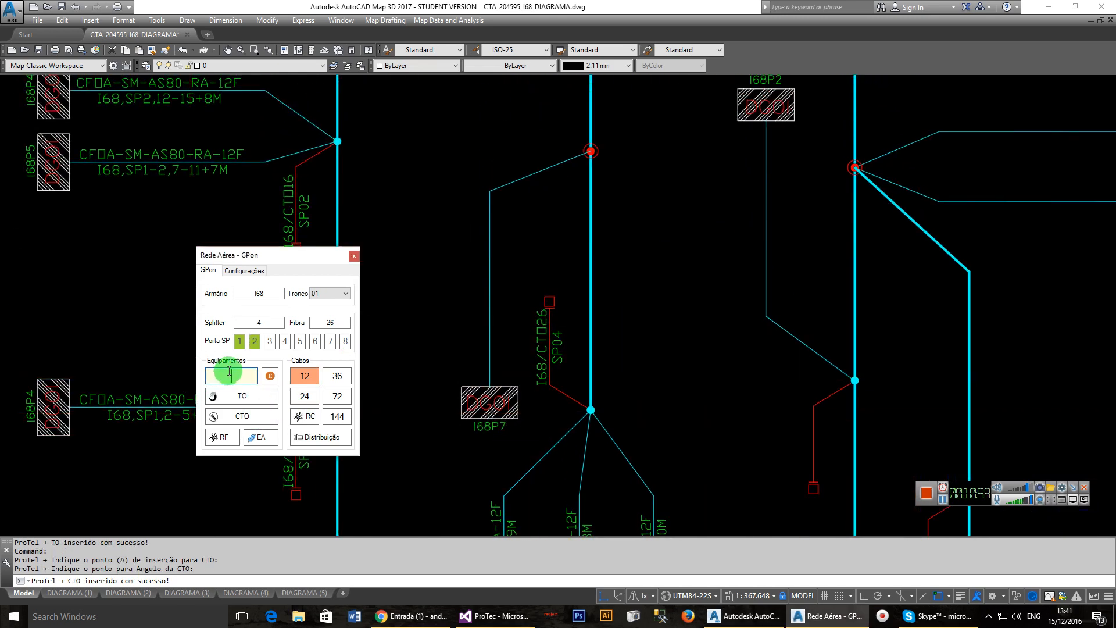
pyautogui.click(245, 400)
pyautogui.click(490, 300)
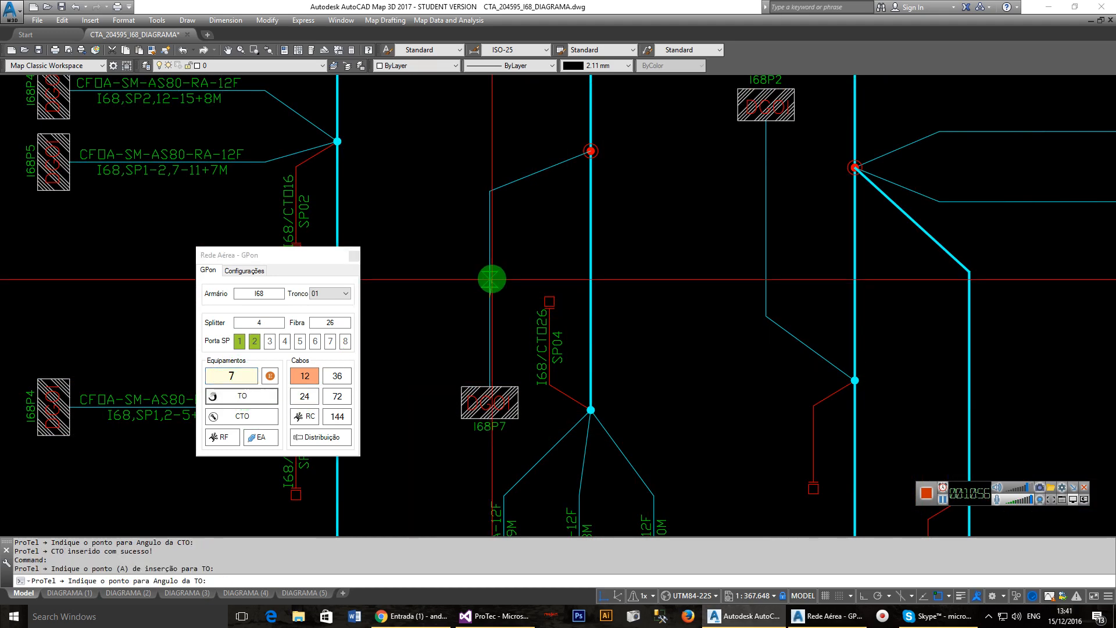
pyautogui.click(490, 263)
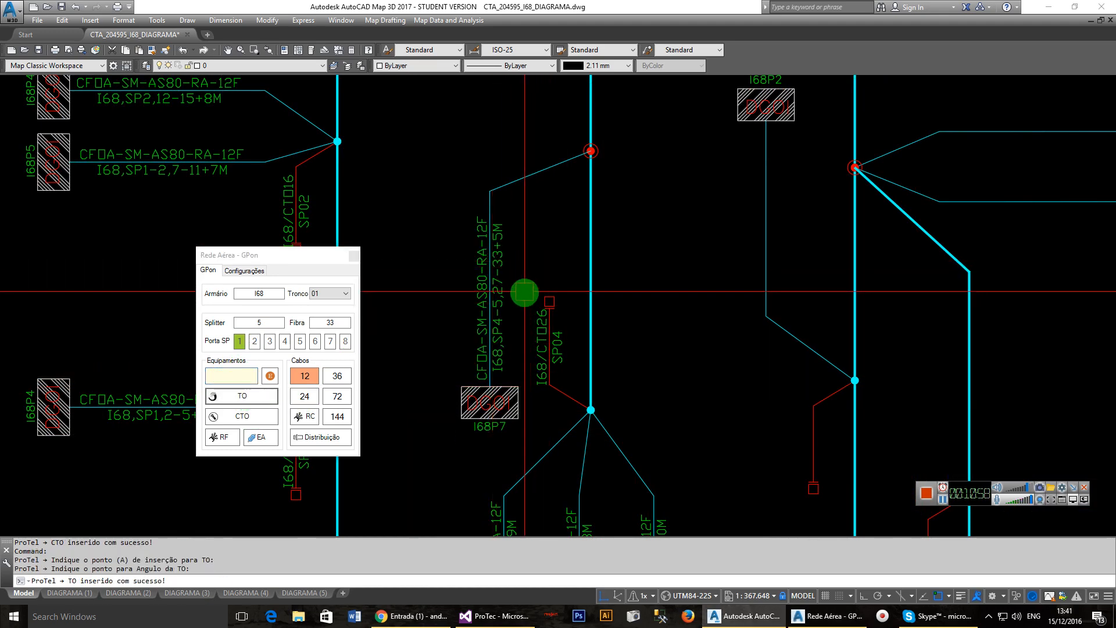
# Insert a CTO label along the red branch at the lower end of the rightmost cable of trunk 01.
pyautogui.moveTo(523, 291)
pyautogui.mouseDown(button='middle')
pyautogui.moveTo(515, 279)
pyautogui.moveTo(493, 330)
pyautogui.mouseUp(button='middle')
pyautogui.scroll(-6, 493, 330)
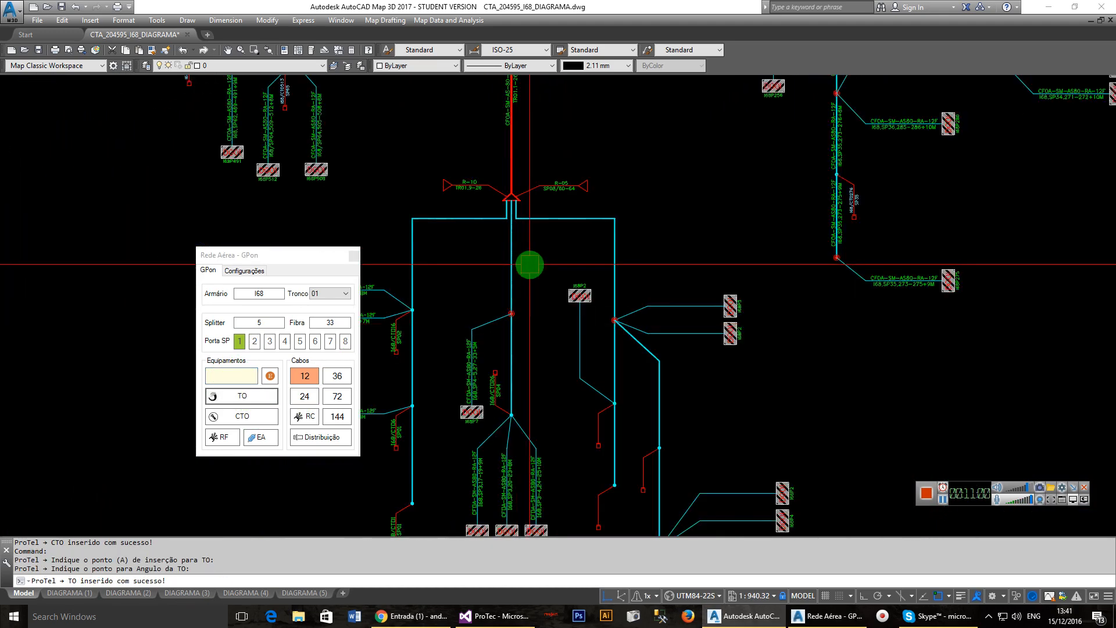
pyautogui.moveTo(551, 363); pyautogui.dragTo(523, 206, button='middle')
pyautogui.scroll(2, 504, 391)
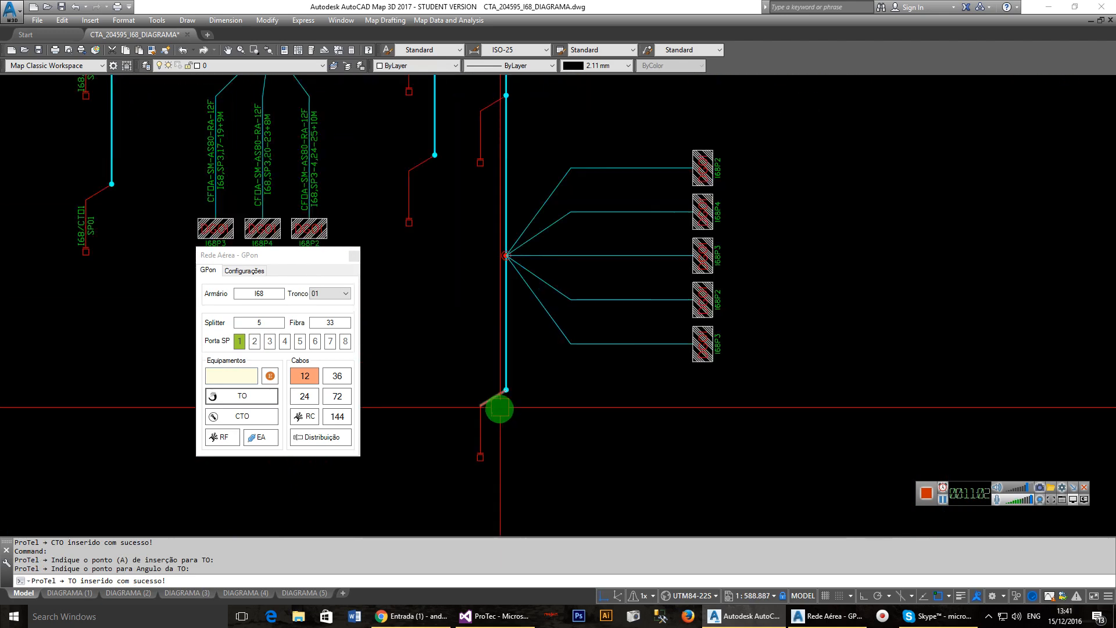
pyautogui.click(241, 418)
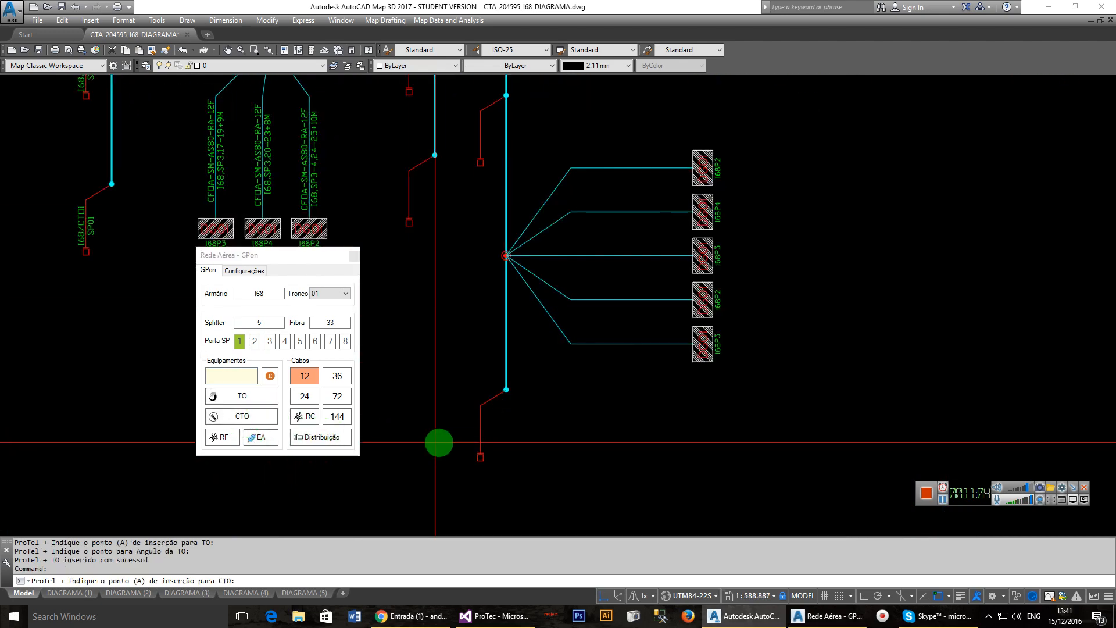
pyautogui.click(479, 433)
pyautogui.click(479, 420)
# Insert a TO label with Equipamentos 3 along the lowest I68P3 branch of the rightmost cable's five-branch node.
pyautogui.scroll(2, 505, 439)
pyautogui.moveTo(573, 362)
pyautogui.mouseDown(button='middle')
pyautogui.moveTo(555, 394)
pyautogui.moveTo(477, 429)
pyautogui.mouseUp(button='middle')
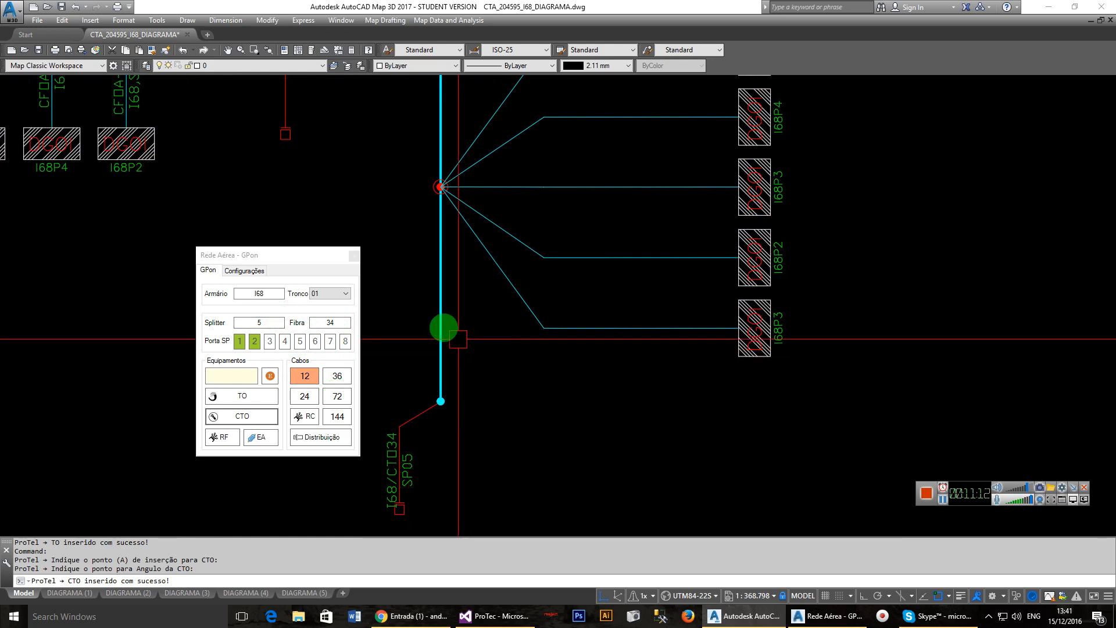
pyautogui.moveTo(387, 250); pyautogui.dragTo(420, 287, button='middle')
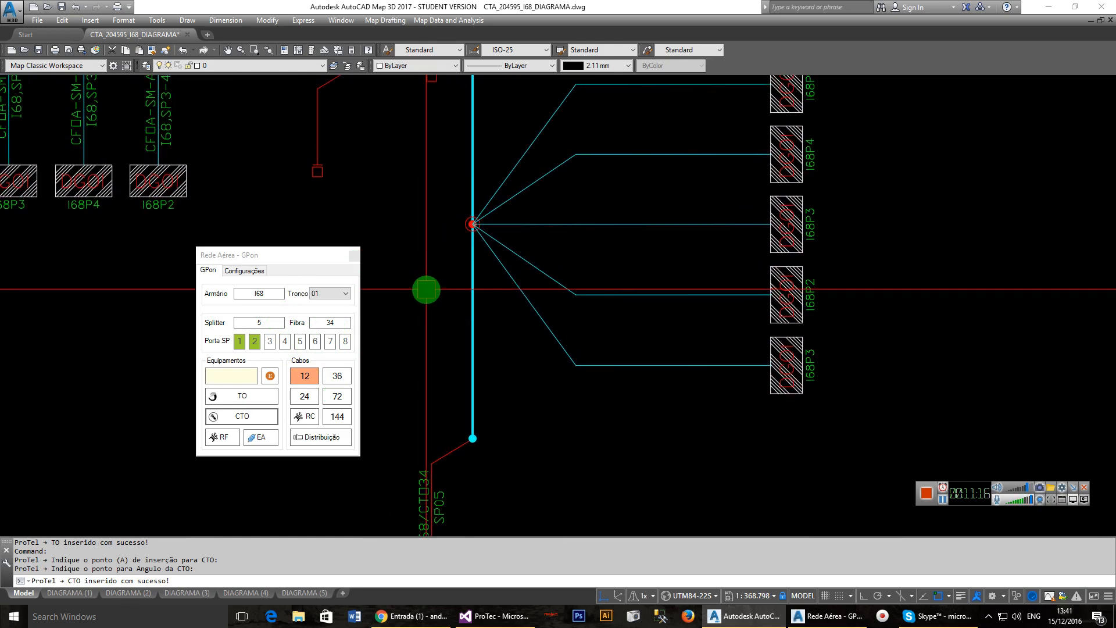
pyautogui.moveTo(426, 289)
pyautogui.mouseDown(button='middle')
pyautogui.moveTo(500, 296)
pyautogui.moveTo(531, 316)
pyautogui.moveTo(498, 329)
pyautogui.mouseUp(button='middle')
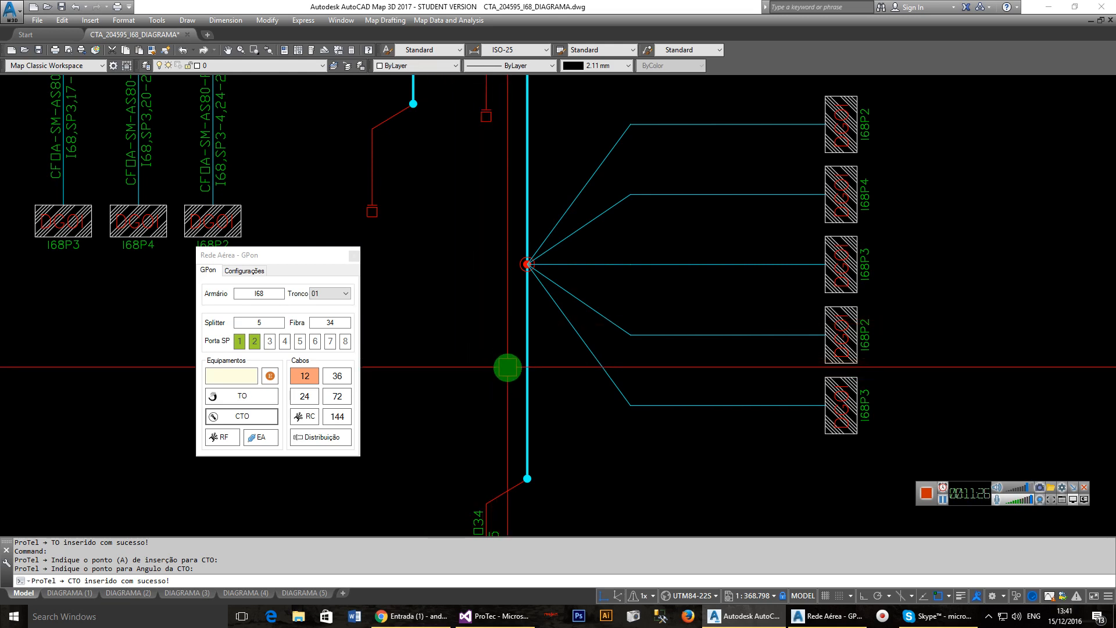
pyautogui.moveTo(571, 460); pyautogui.dragTo(523, 411, button='middle')
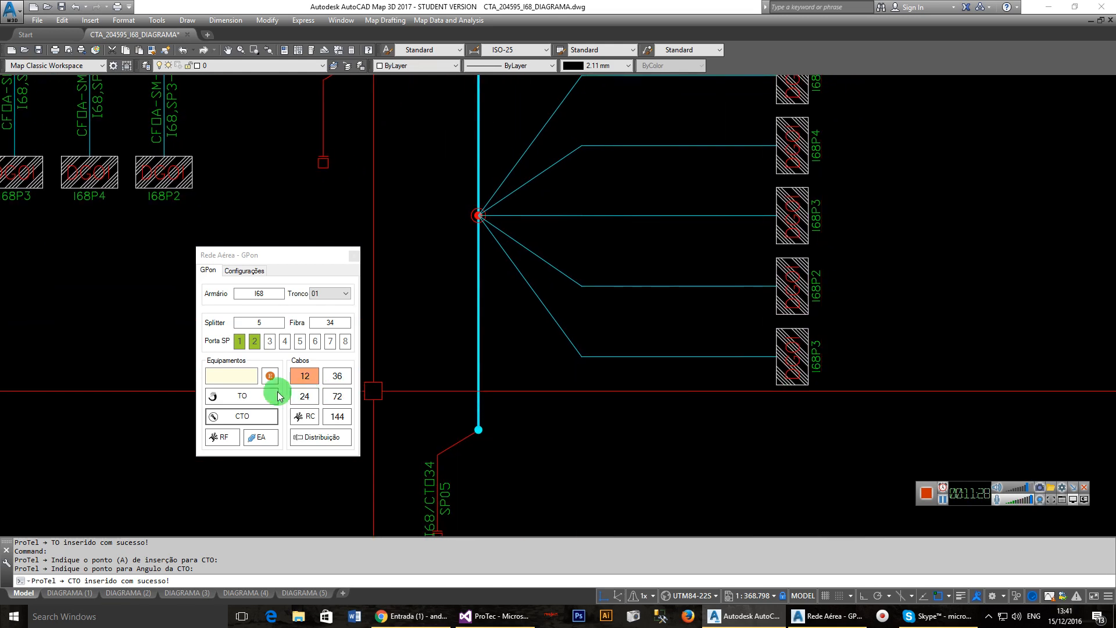
pyautogui.click(242, 399)
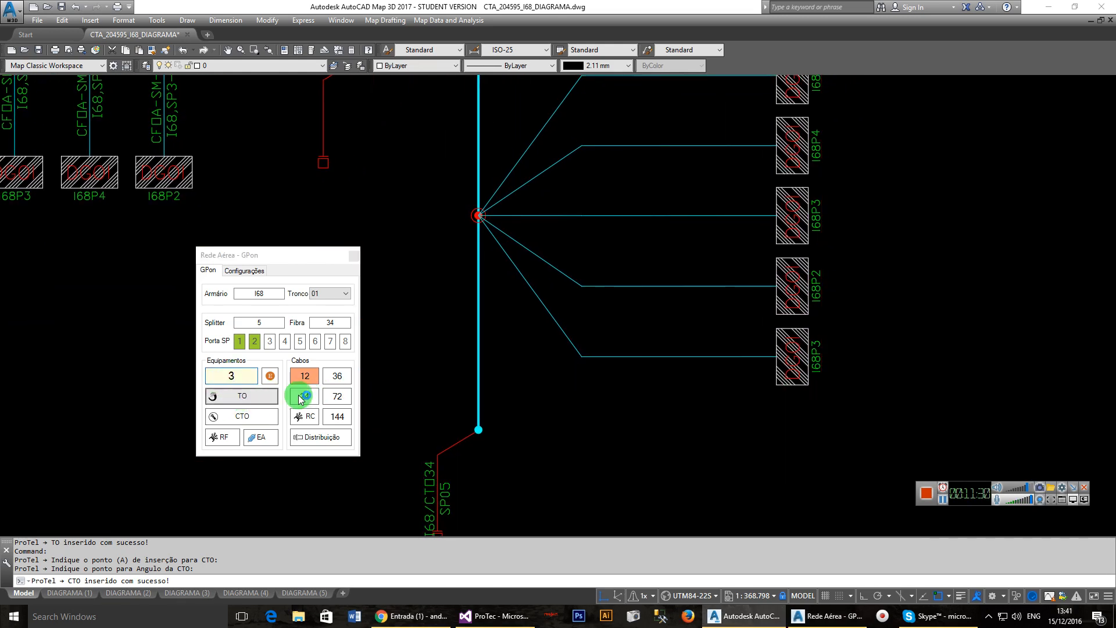
pyautogui.click(685, 361)
pyautogui.click(722, 359)
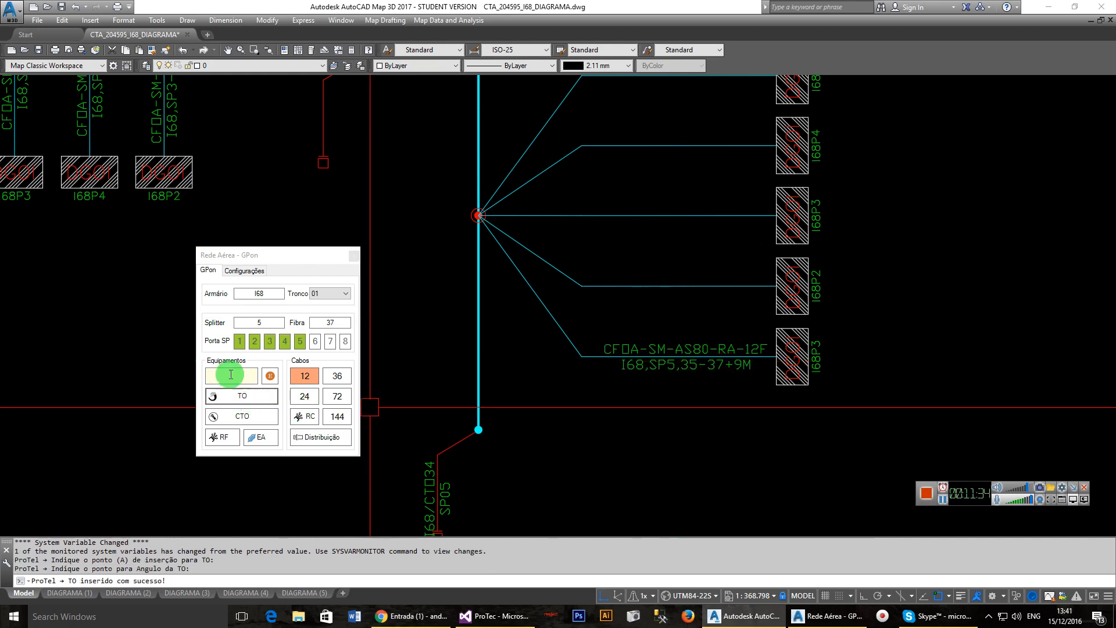
# Insert a TO label with Equipamentos 2 along the second-lowest branch, I68P2, of the five-branch node.
pyautogui.click(264, 396)
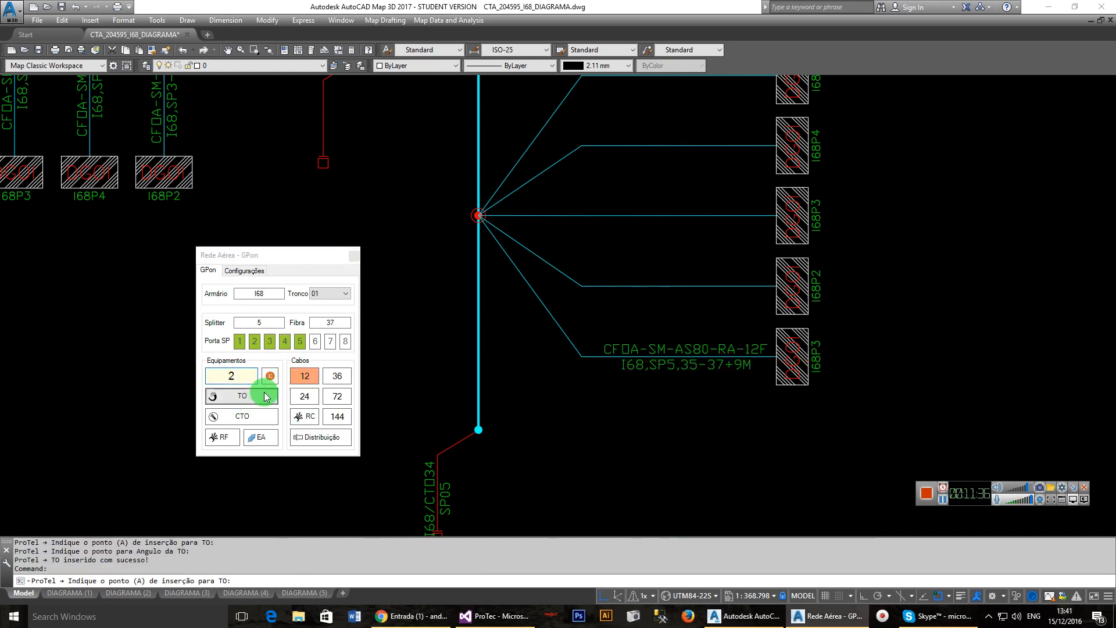
pyautogui.click(682, 286)
pyautogui.click(722, 286)
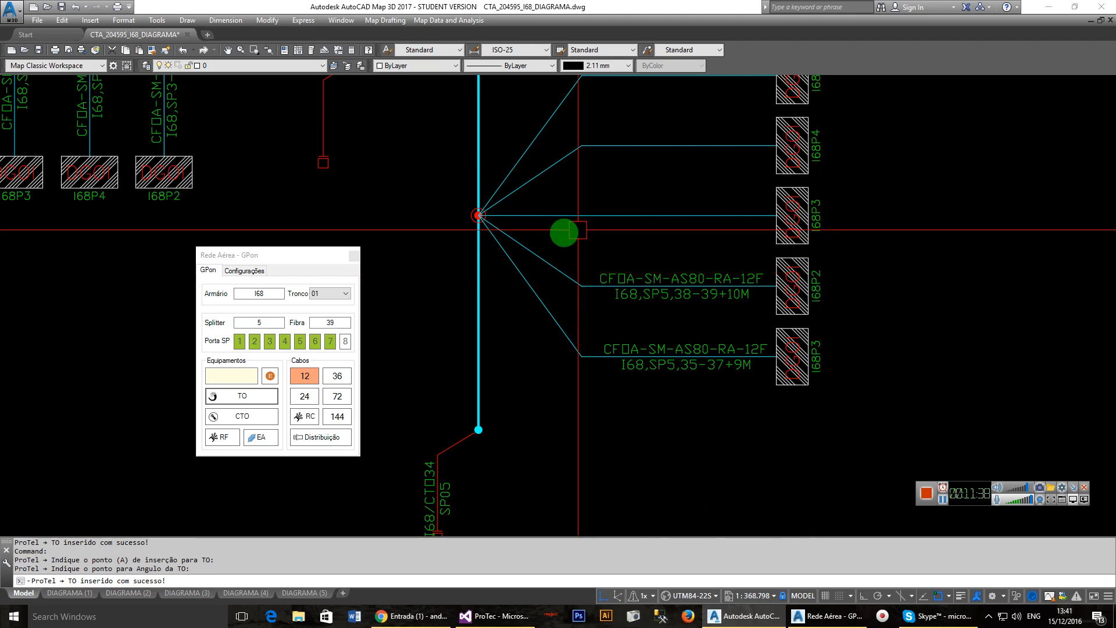
# Insert a TO label with Equipamentos 3 along the middle I68P3 branch of the five-branch node.
pyautogui.click(244, 376)
pyautogui.click(277, 371)
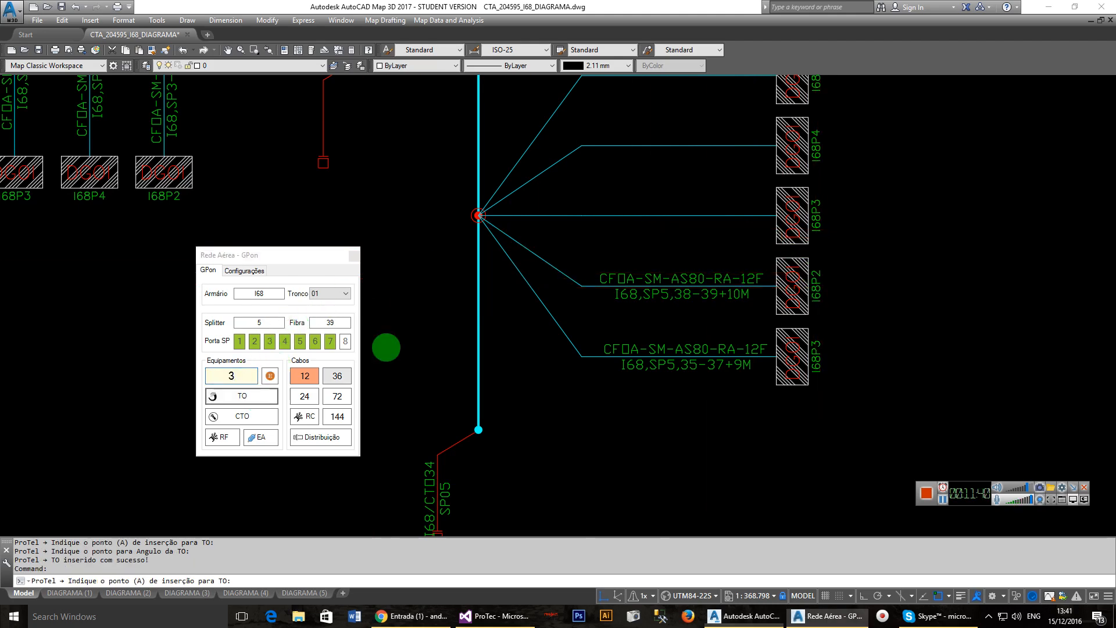
pyautogui.click(678, 217)
pyautogui.click(717, 217)
# Insert a TO label with Equipamentos 4 along the I68P4 branch of the five-branch node.
pyautogui.moveTo(636, 313); pyautogui.dragTo(602, 444, button='middle')
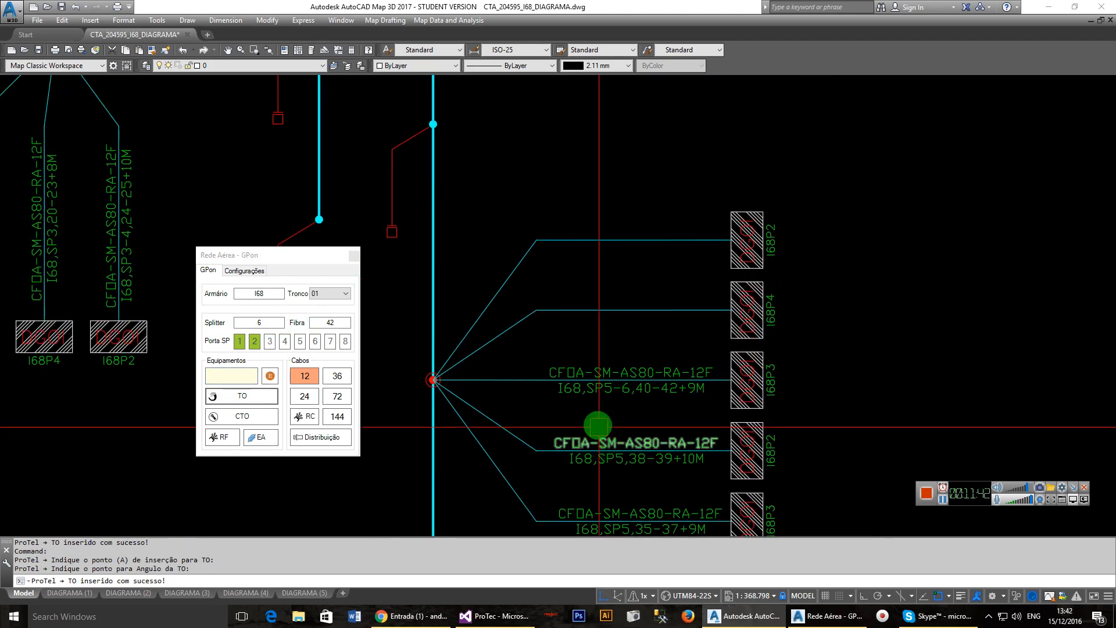
pyautogui.click(245, 397)
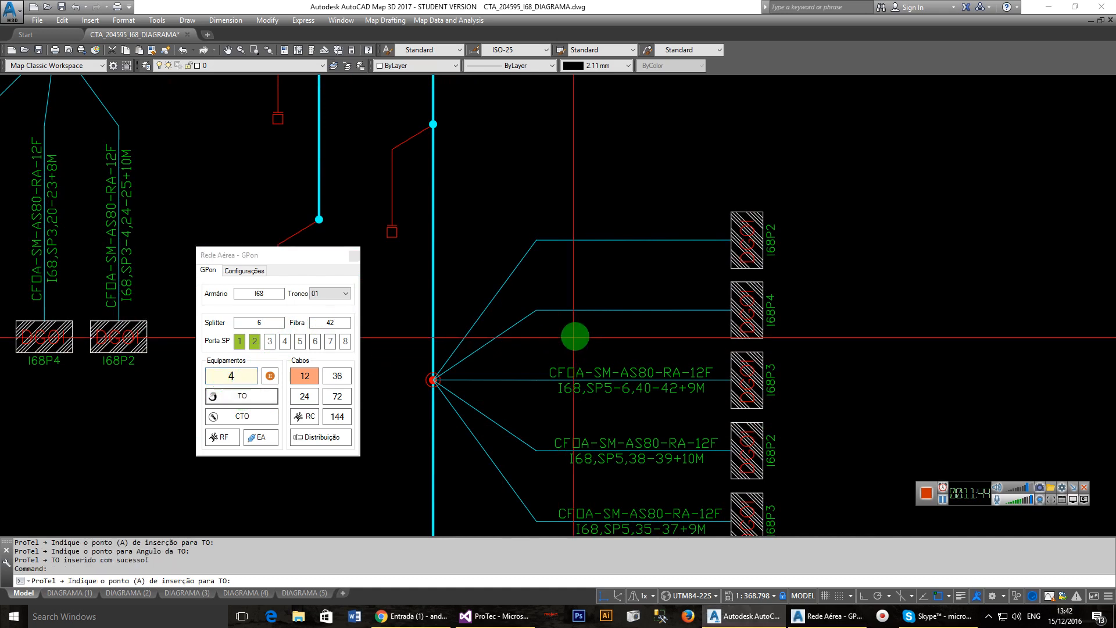
pyautogui.click(640, 311)
pyautogui.click(678, 311)
# Insert a TO label with Equipamentos 2 along the uppermost I68P2 branch of the five-branch node.
pyautogui.click(229, 375)
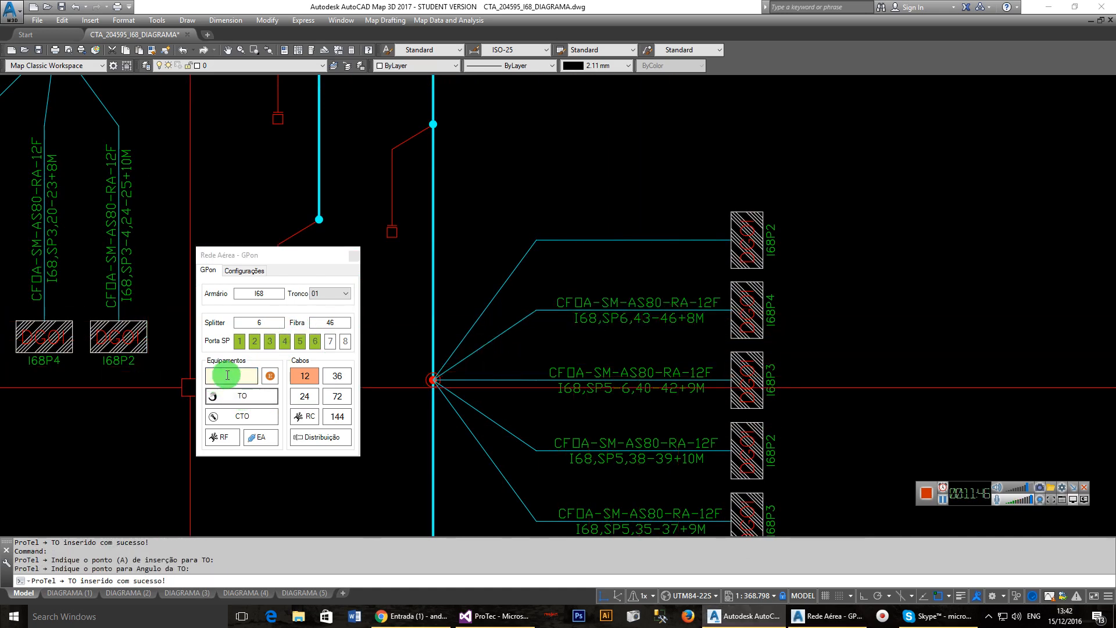
pyautogui.write('2')
pyautogui.click(256, 398)
pyautogui.click(693, 240)
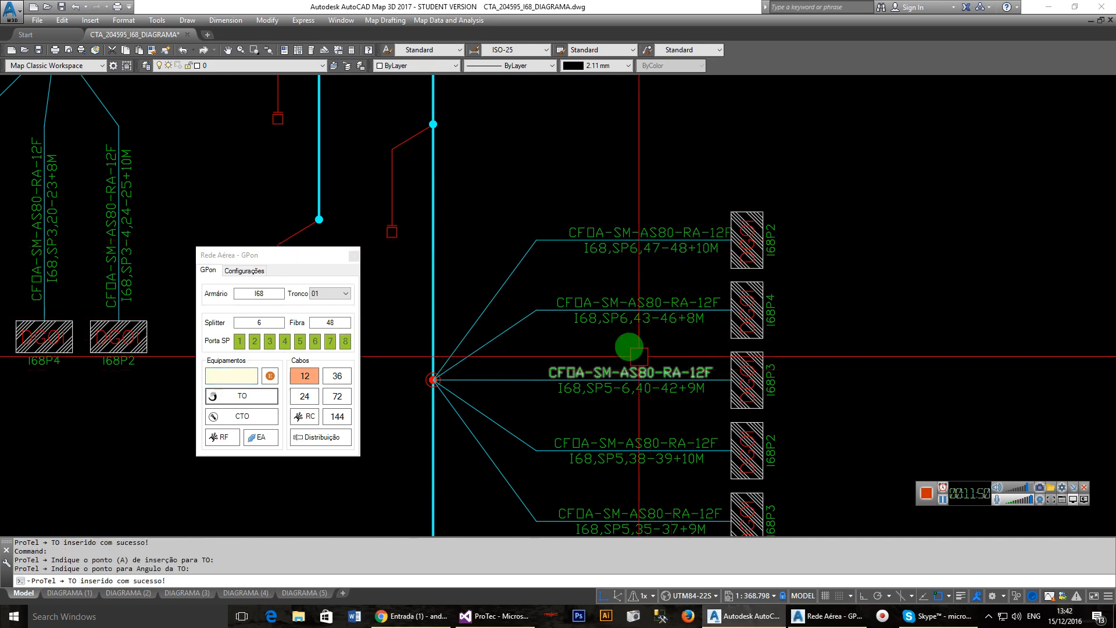
# Insert a CTO label along the red branch just above the five-branch node on the rightmost cable.
pyautogui.moveTo(573, 286); pyautogui.dragTo(686, 360, button='middle')
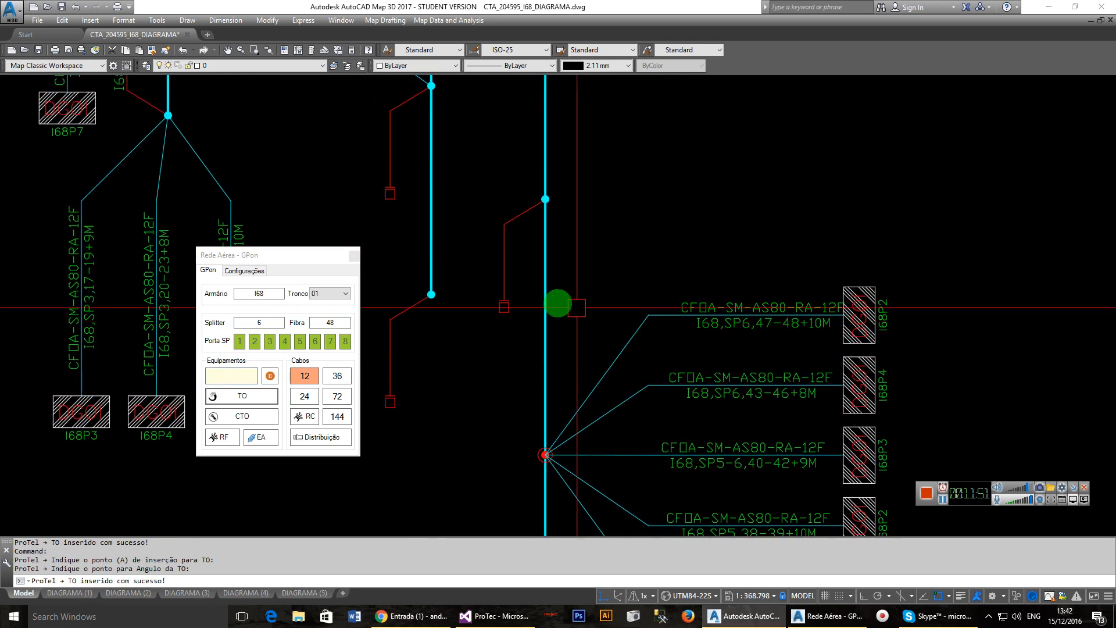
pyautogui.click(253, 420)
pyautogui.click(505, 261)
pyautogui.click(505, 242)
# Insert a CTO label along the red branch at the lower end of the vertical cable beside the rightmost one.
pyautogui.moveTo(607, 219)
pyautogui.mouseDown(button='middle')
pyautogui.moveTo(609, 325)
pyautogui.moveTo(650, 480)
pyautogui.mouseUp(button='middle')
pyautogui.scroll(-2, 632, 426)
pyautogui.moveTo(623, 322)
pyautogui.mouseDown(button='middle')
pyautogui.moveTo(573, 362)
pyautogui.moveTo(518, 311)
pyautogui.mouseUp(button='middle')
pyautogui.click(239, 416)
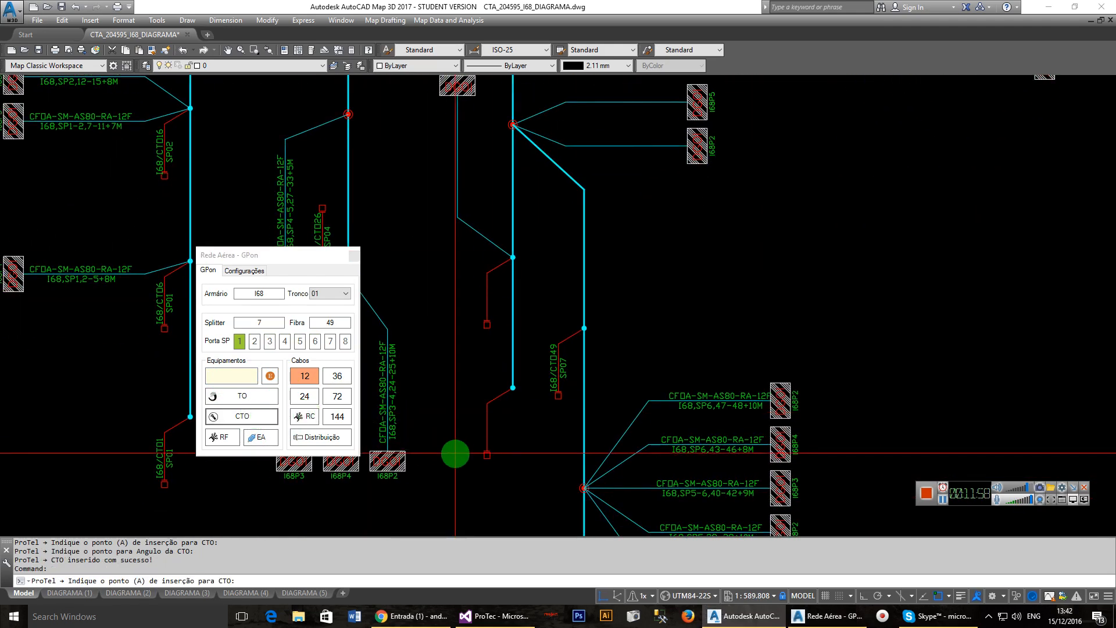
pyautogui.click(487, 433)
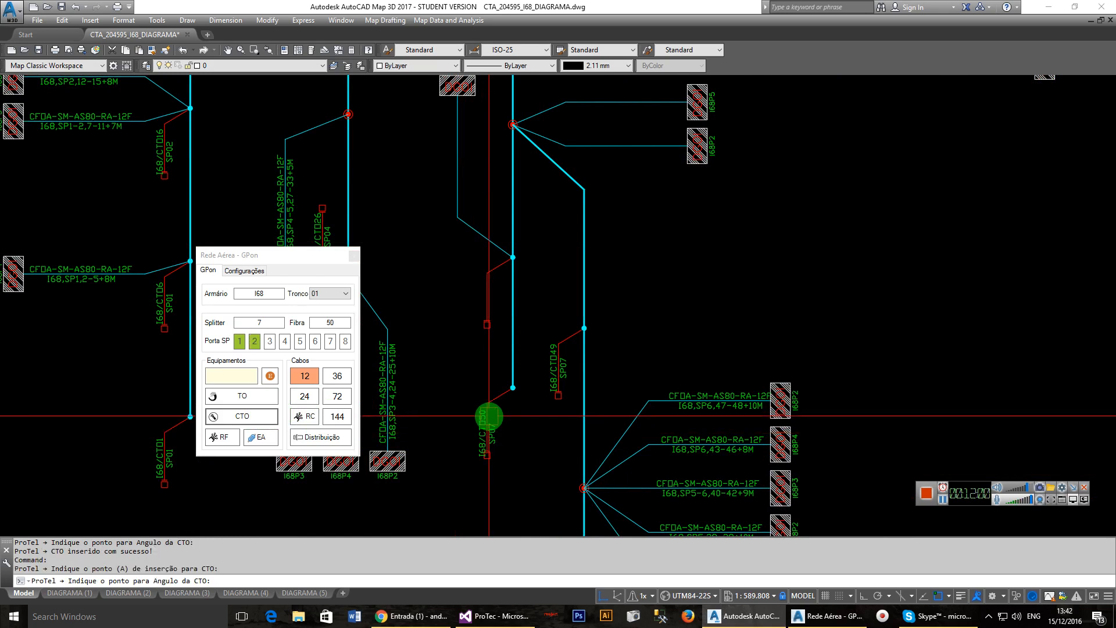
pyautogui.click(338, 398)
# Insert a CTO label along the upper red branch of that vertical cable, at the node shared with the I68P2 branch.
pyautogui.click(260, 420)
pyautogui.moveTo(435, 312); pyautogui.dragTo(438, 424, button='middle')
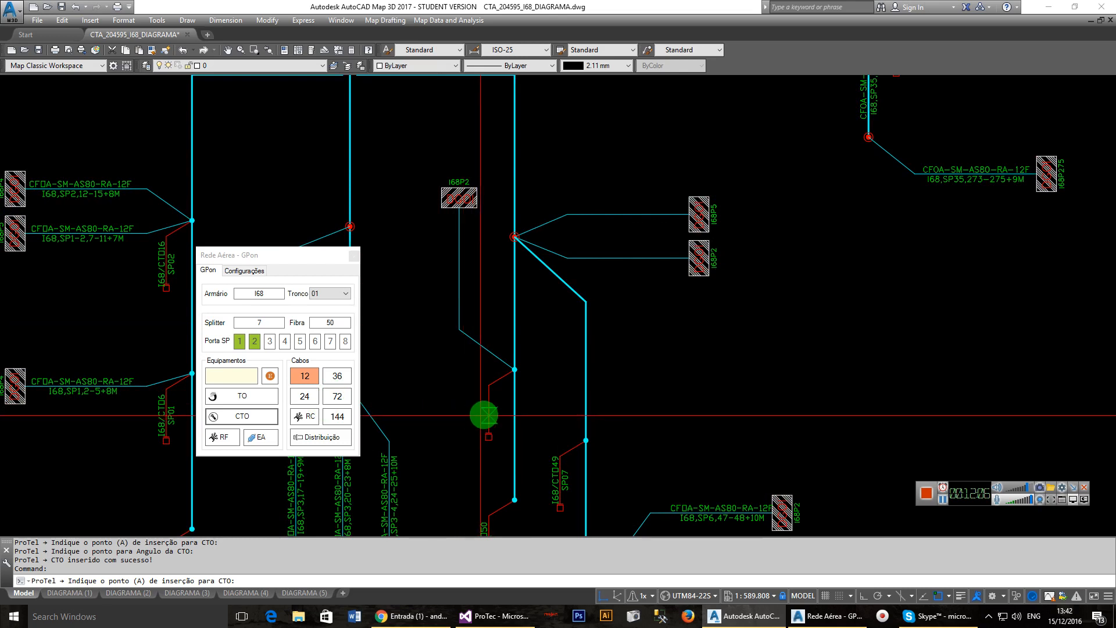
pyautogui.scroll(2, 484, 415)
pyautogui.click(484, 411)
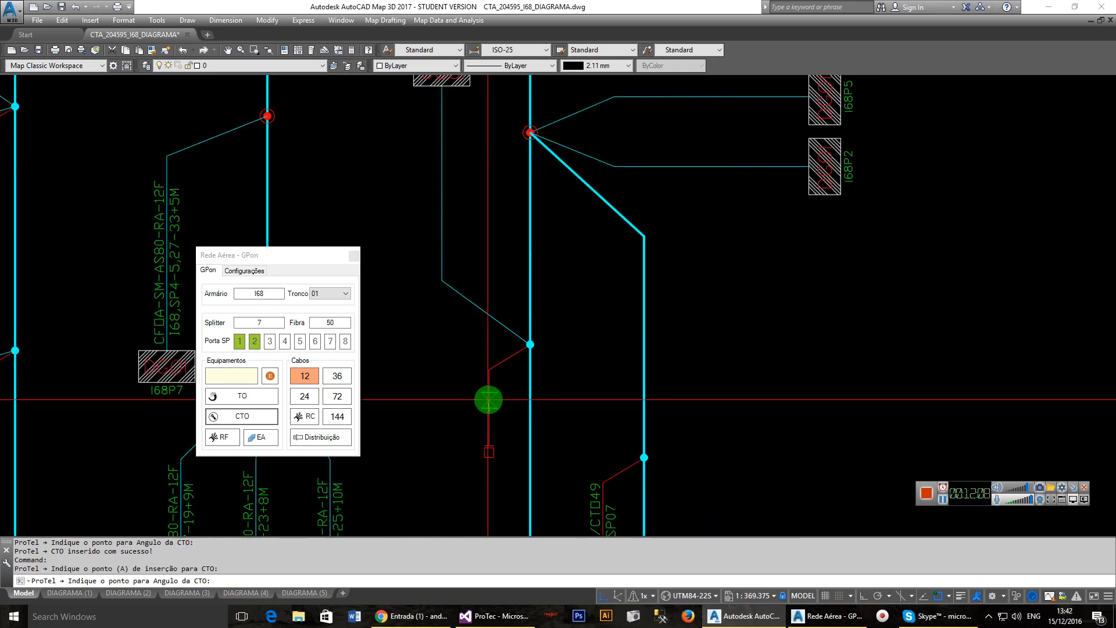
pyautogui.click(568, 378)
# Insert a TO label with Equipamentos 2 along the vertical I68P2 branch joining the same cable node.
pyautogui.moveTo(550, 377); pyautogui.dragTo(551, 468, button='middle')
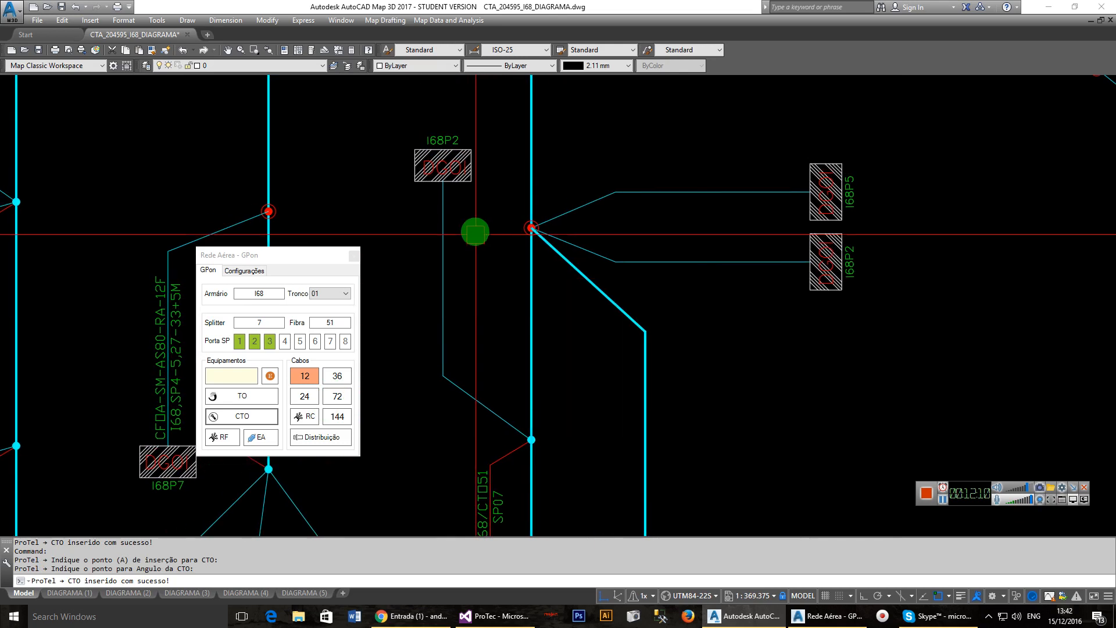
pyautogui.click(230, 375)
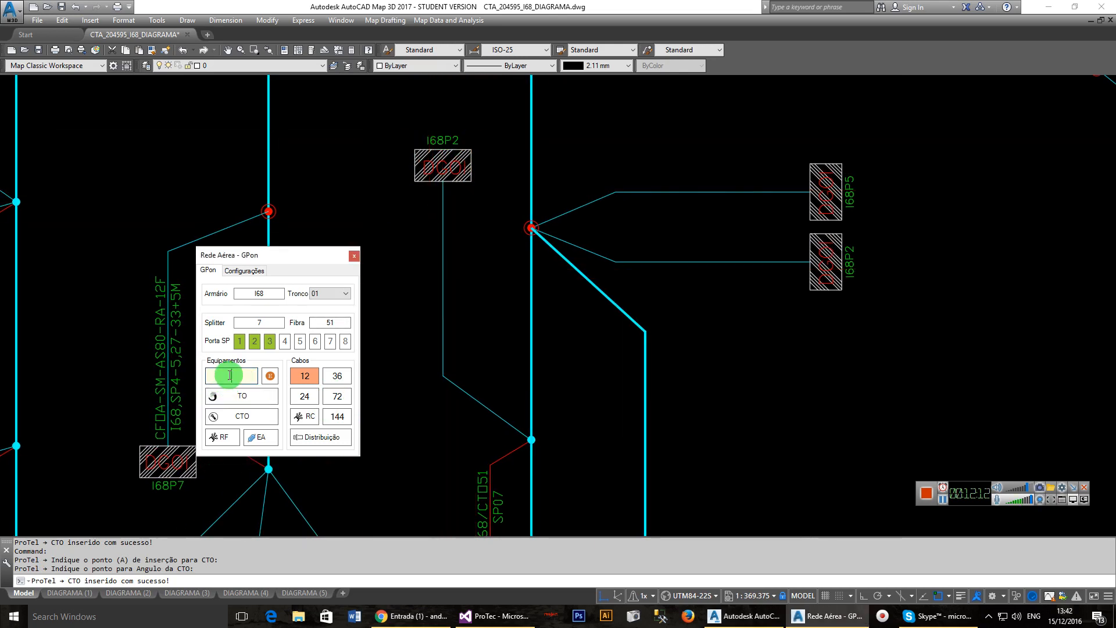
pyautogui.click(234, 402)
pyautogui.click(443, 281)
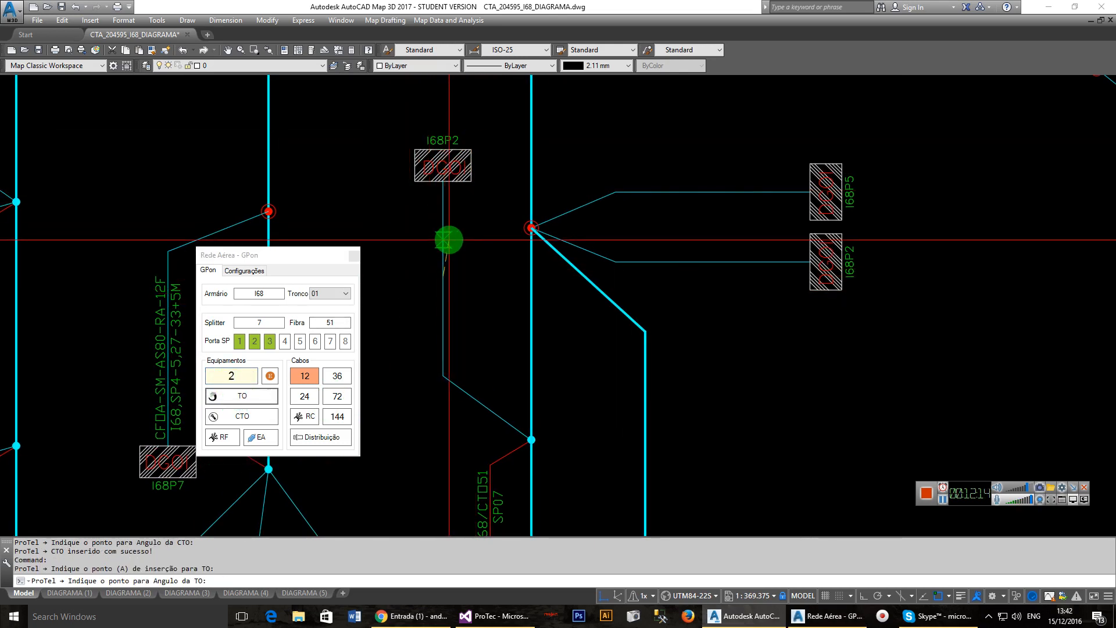
pyautogui.click(448, 242)
pyautogui.moveTo(589, 293); pyautogui.dragTo(531, 368, button='middle')
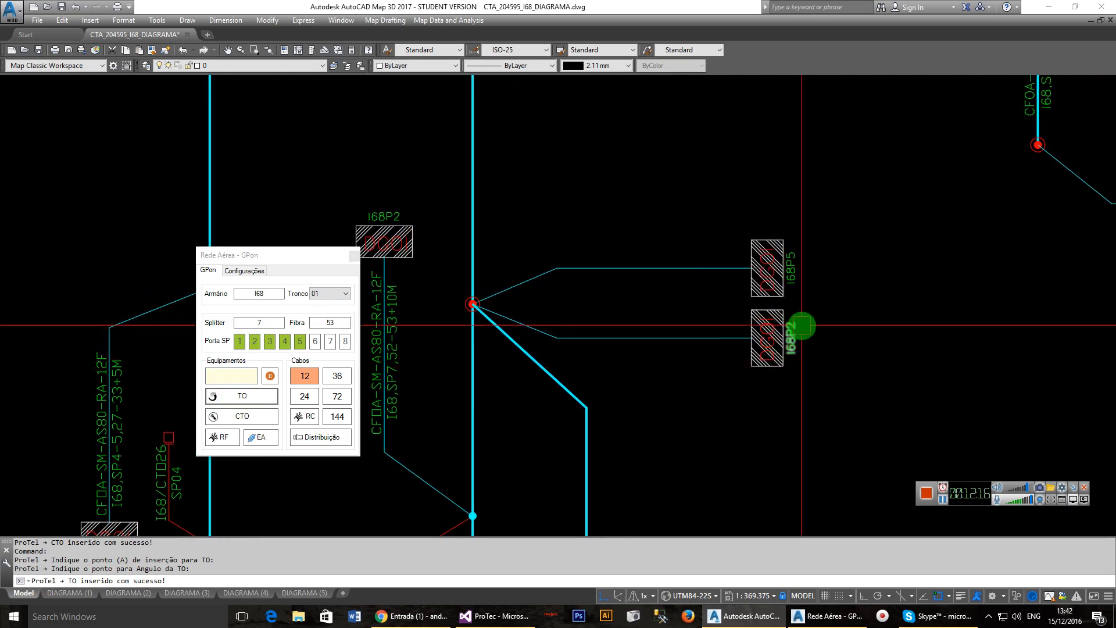
# Insert a TO label with Equipamentos 2 along the horizontal I68P2 branch of the rightmost cable's upper node.
pyautogui.click(231, 376)
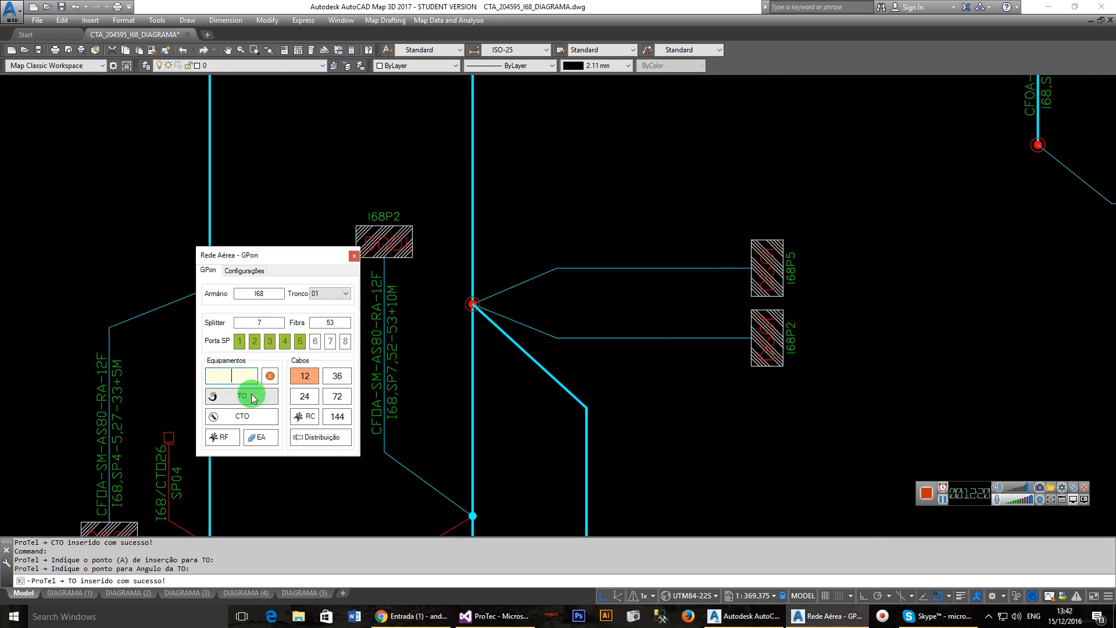
pyautogui.write('2')
pyautogui.click(249, 395)
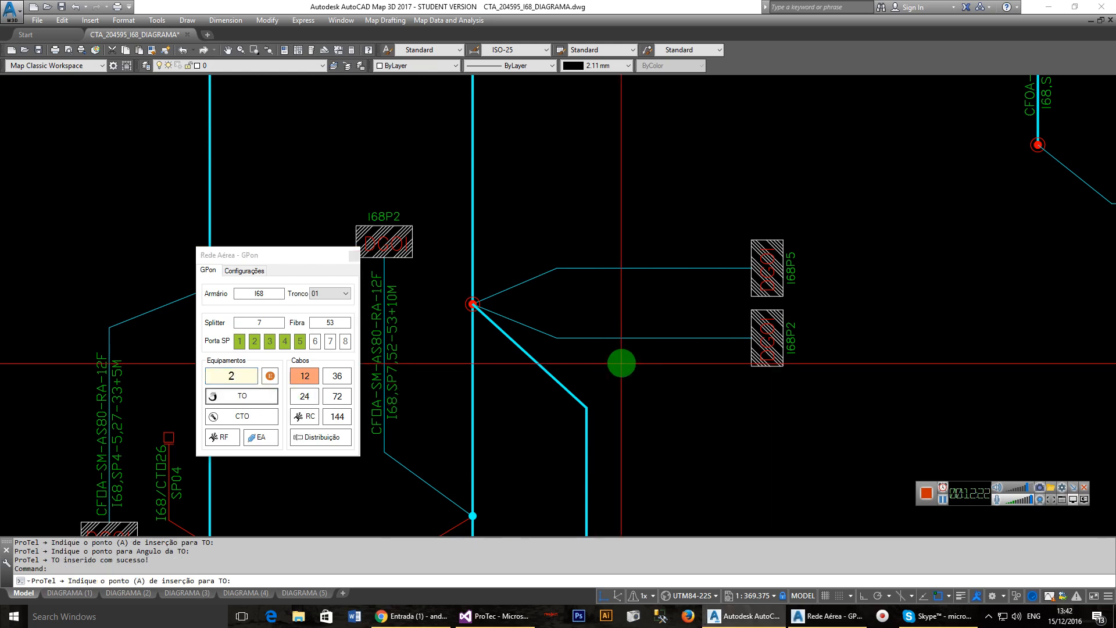
pyautogui.click(659, 337)
pyautogui.click(767, 265)
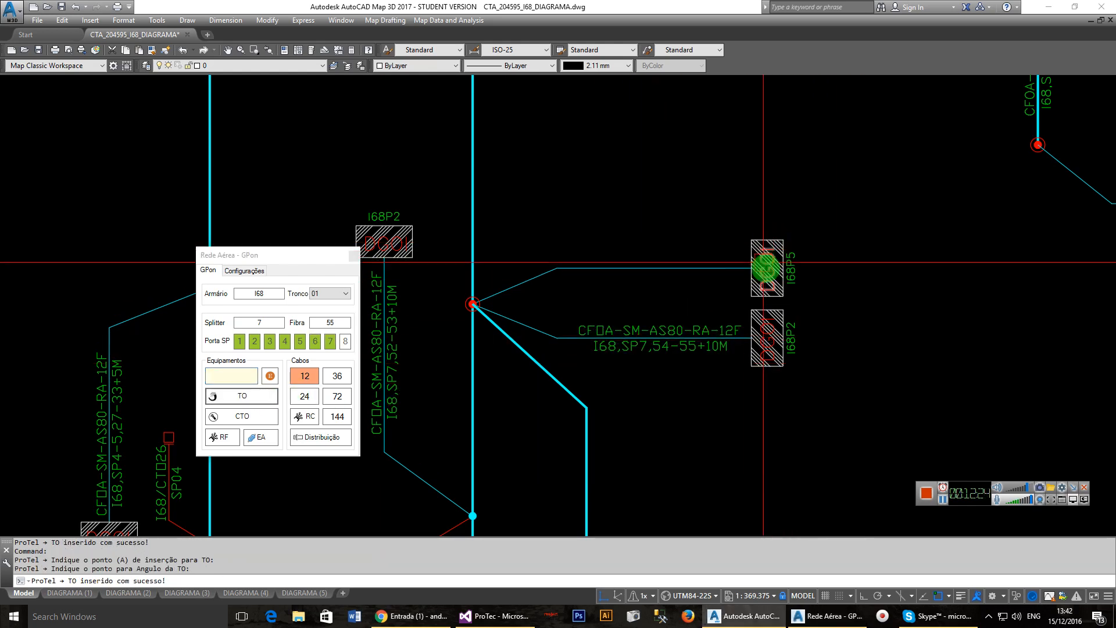
# Insert a TO label with Equipamentos 5 along the horizontal I68P5 branch just above the I68P2 branch.
pyautogui.click(238, 375)
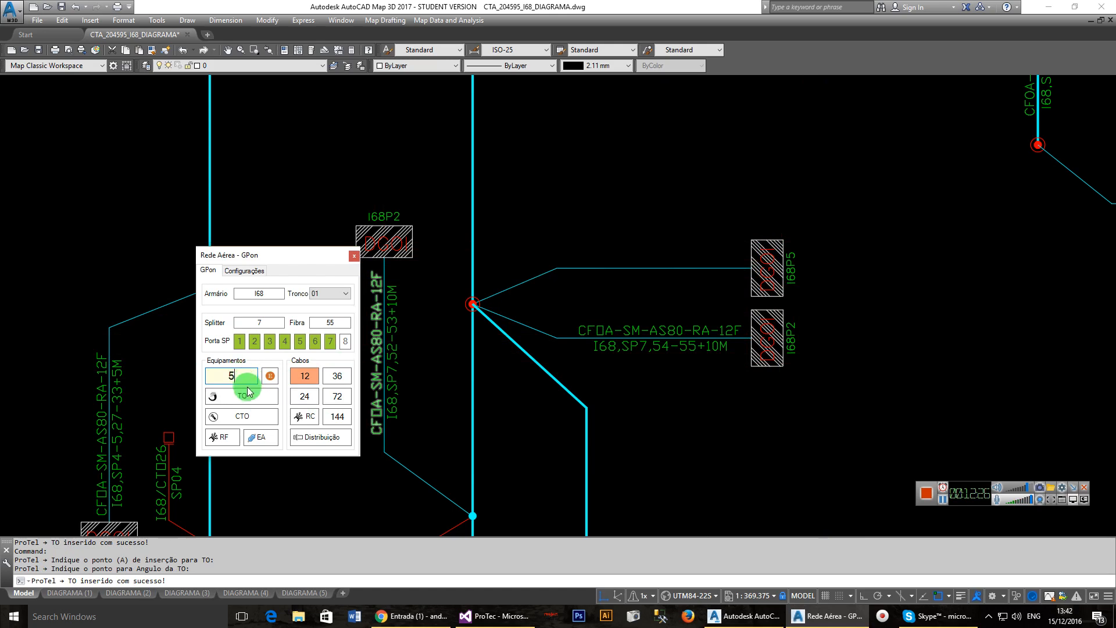
pyautogui.write('5')
pyautogui.click(249, 390)
pyautogui.click(659, 268)
pyautogui.click(760, 276)
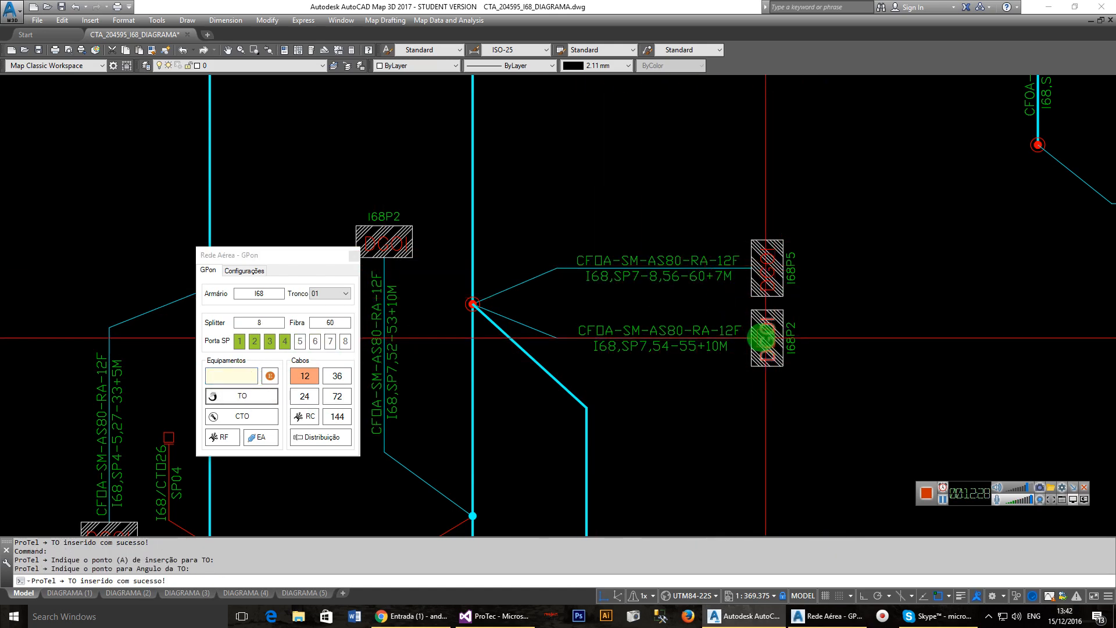
# Review the CTO and TO labels placed on all the cables below the red trunk junction.
pyautogui.moveTo(533, 335)
pyautogui.mouseDown(button='middle')
pyautogui.moveTo(612, 440)
pyautogui.moveTo(588, 345)
pyautogui.mouseUp(button='middle')
pyautogui.scroll(-2, 605, 423)
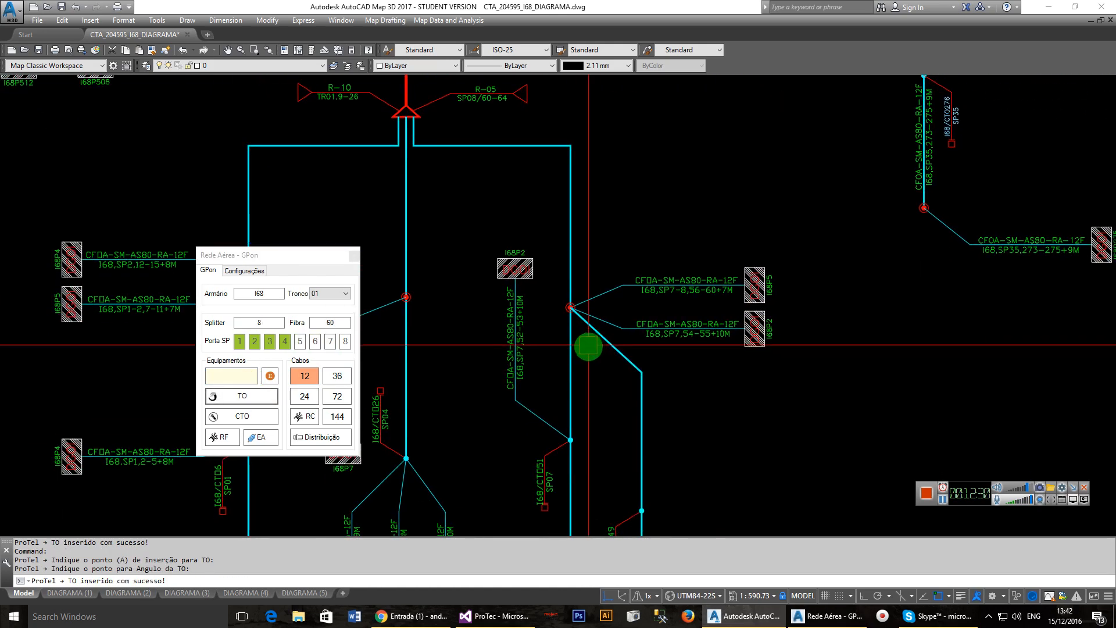
pyautogui.scroll(2, 631, 273)
pyautogui.moveTo(632, 274)
pyautogui.mouseDown(button='middle')
pyautogui.moveTo(678, 421)
pyautogui.moveTo(605, 289)
pyautogui.mouseUp(button='middle')
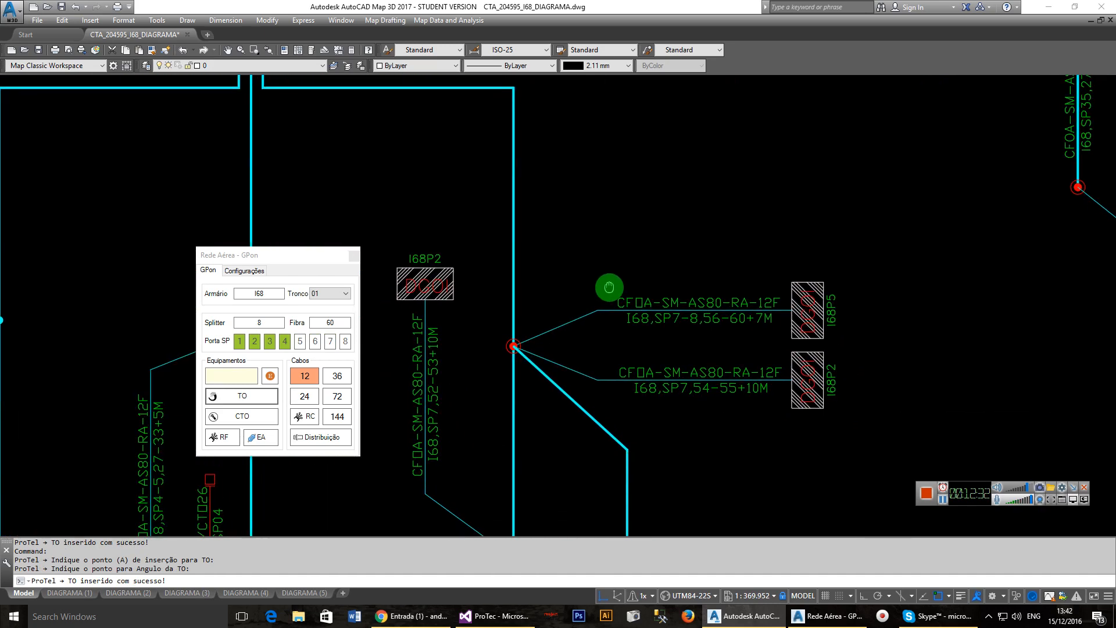
pyautogui.moveTo(655, 446); pyautogui.dragTo(685, 331, button='middle')
pyautogui.scroll(-2, 671, 342)
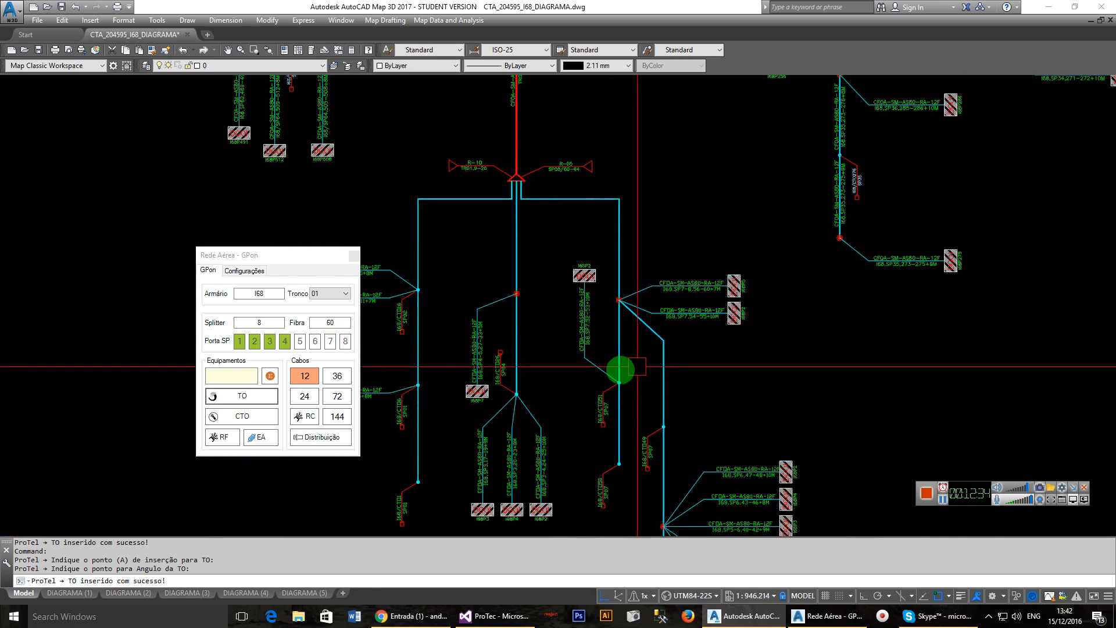
pyautogui.moveTo(618, 373); pyautogui.dragTo(688, 286, button='middle')
pyautogui.moveTo(646, 484); pyautogui.dragTo(668, 398, button='middle')
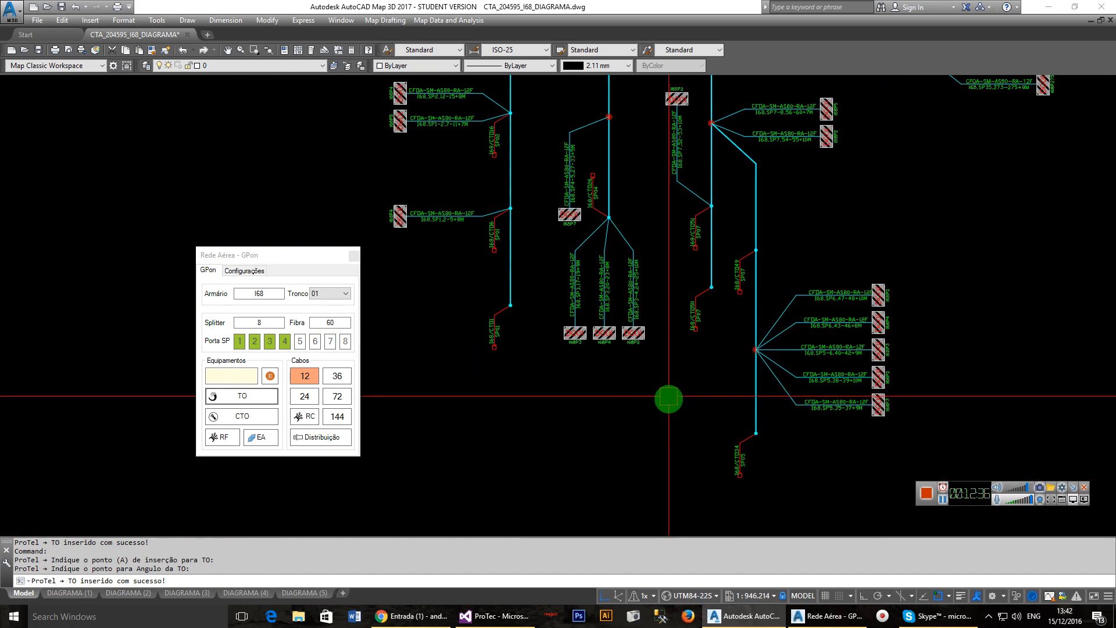
pyautogui.scroll(-1, 667, 398)
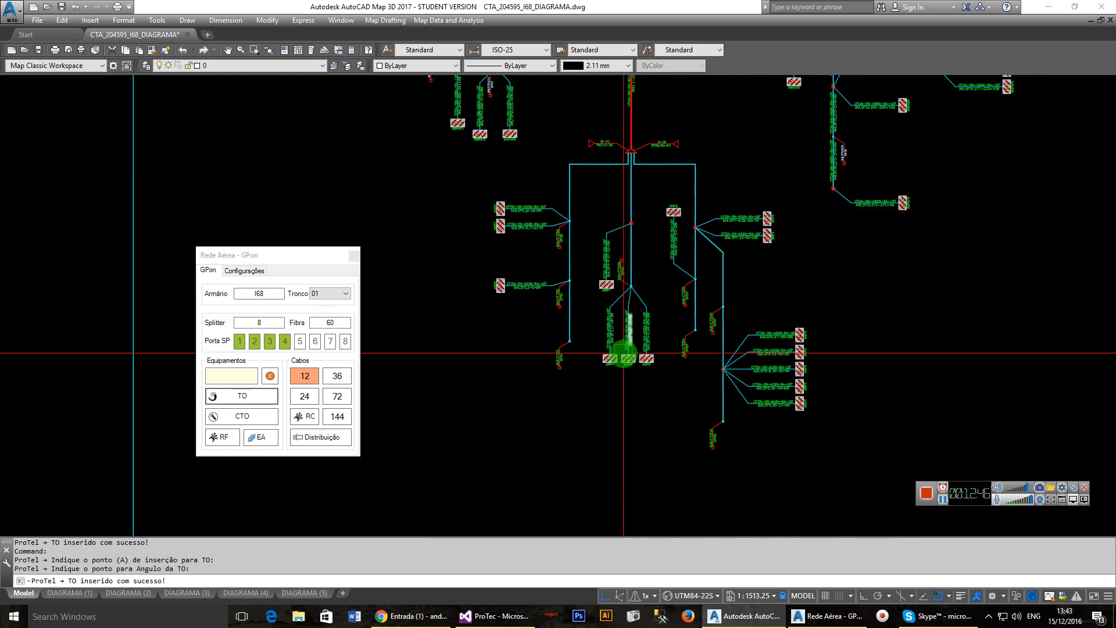
pyautogui.moveTo(626, 357); pyautogui.dragTo(625, 382, button='middle')
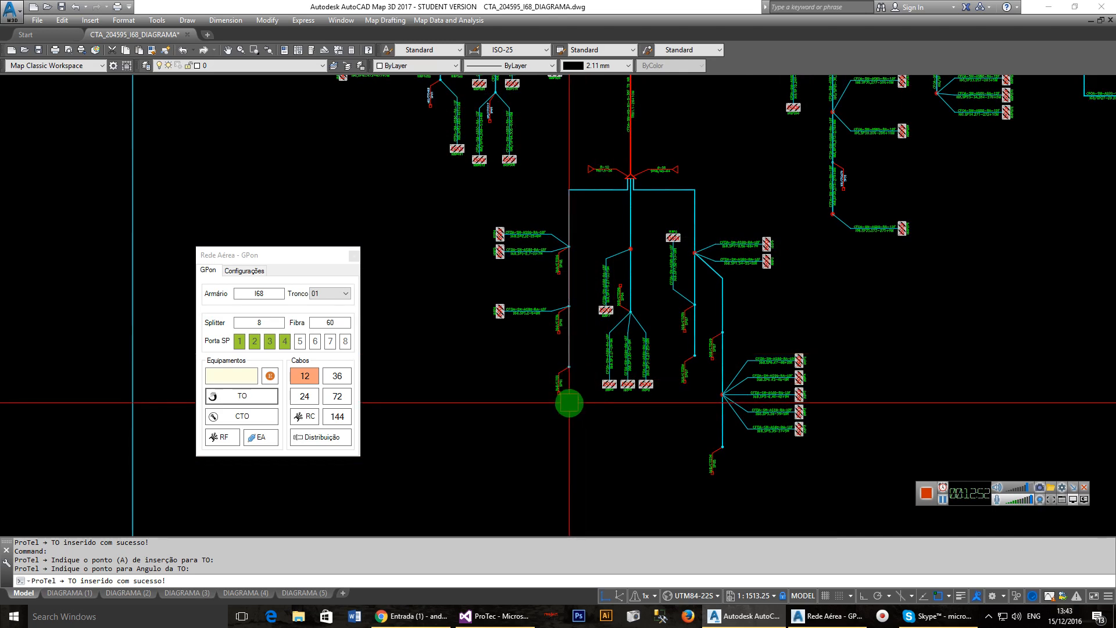
# Erase the R-05 and SP08/60-64 texts from the reserve branch at the red trunk junction.
pyautogui.scroll(3, 587, 348)
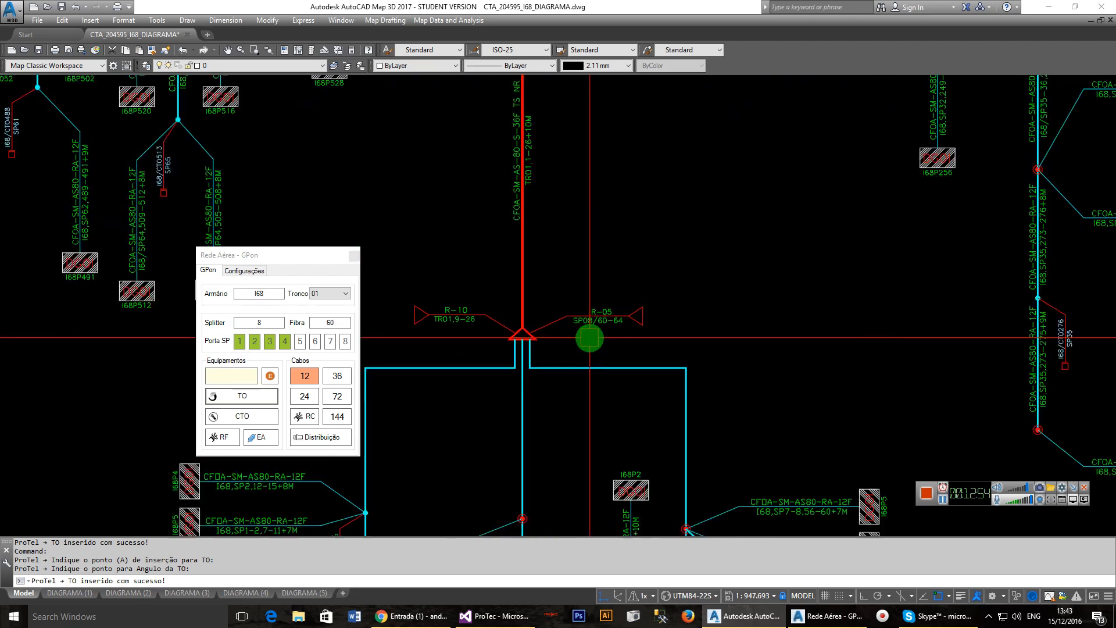
pyautogui.scroll(8, 589, 337)
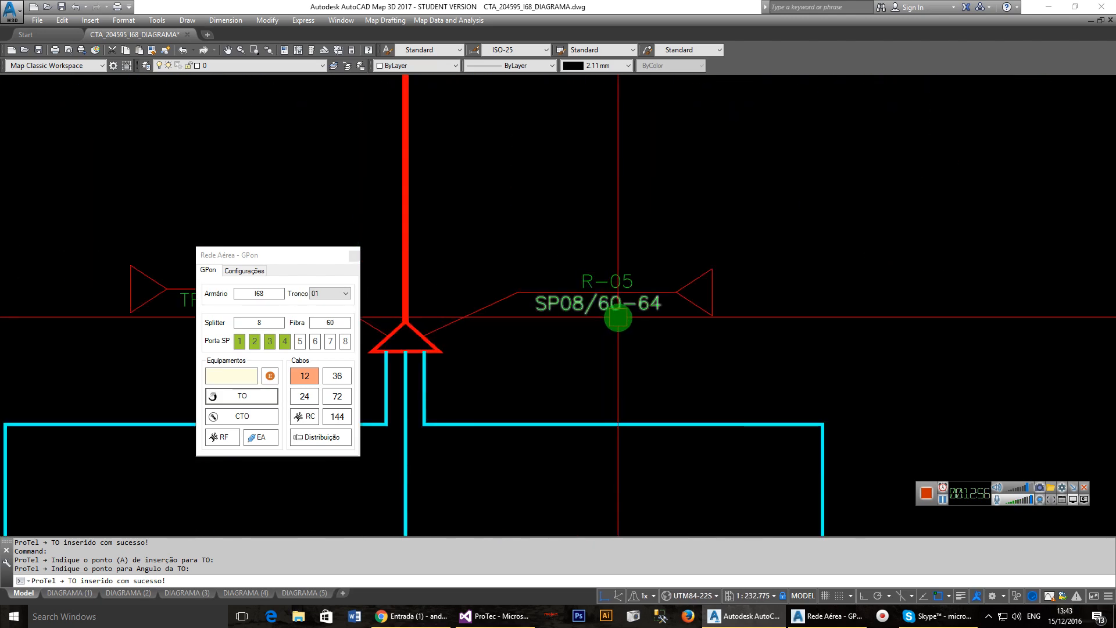
pyautogui.click(618, 314)
pyautogui.click(617, 277)
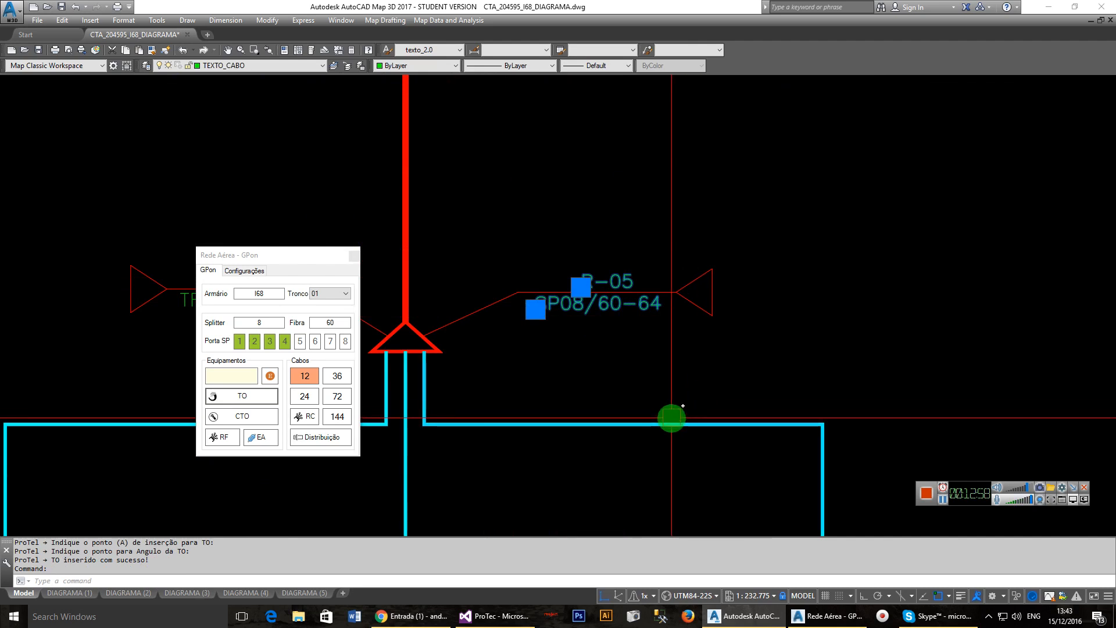
pyautogui.press('Delete')
# Examine the cables below the red junction and the remaining free splitter ports available for the reserve.
pyautogui.scroll(-4, 603, 321)
pyautogui.moveTo(573, 379); pyautogui.dragTo(597, 260, button='middle')
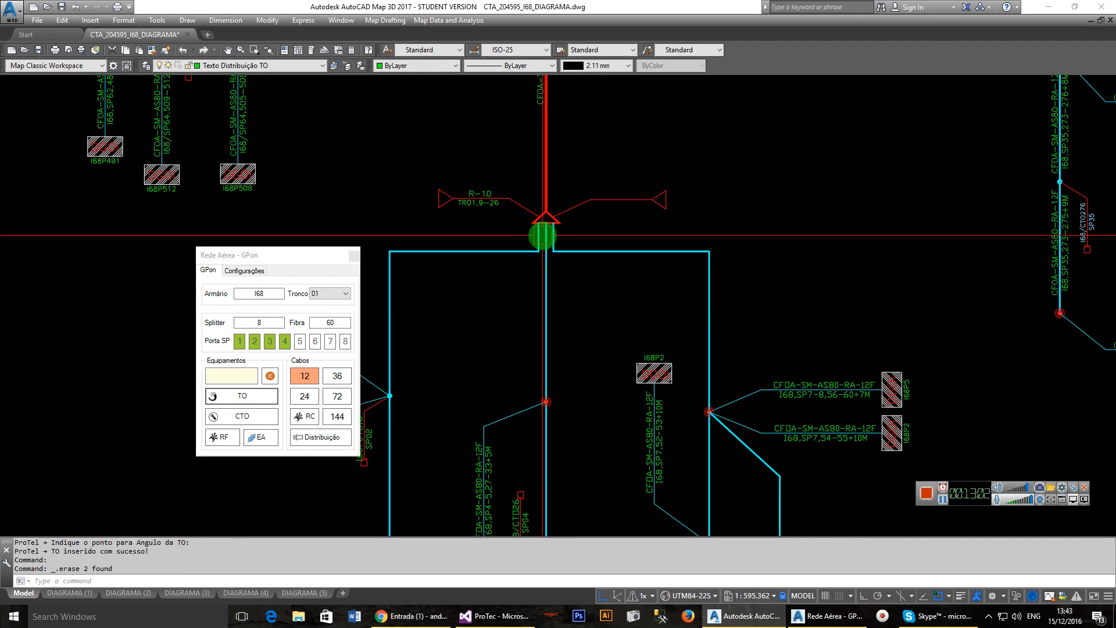
pyautogui.moveTo(542, 235); pyautogui.dragTo(860, 214, button='middle')
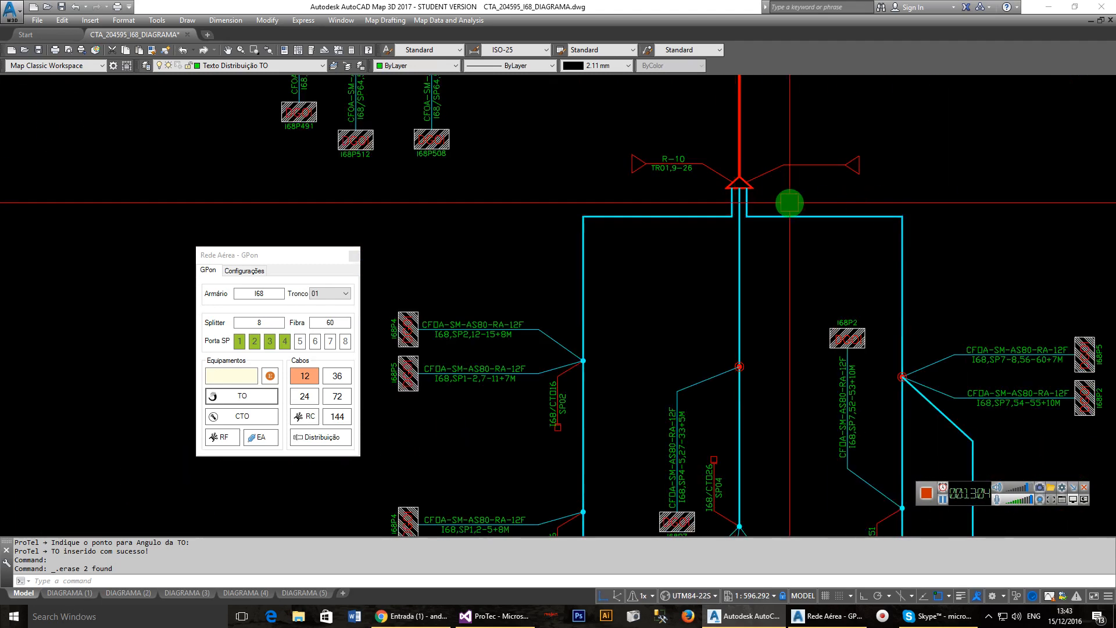
pyautogui.moveTo(531, 475); pyautogui.dragTo(426, 237, button='middle')
pyautogui.moveTo(736, 200)
pyautogui.mouseDown(button='middle')
pyautogui.moveTo(734, 322)
pyautogui.moveTo(708, 488)
pyautogui.mouseUp(button='middle')
pyautogui.scroll(2, 660, 345)
pyautogui.moveTo(896, 443); pyautogui.dragTo(616, 365, button='middle')
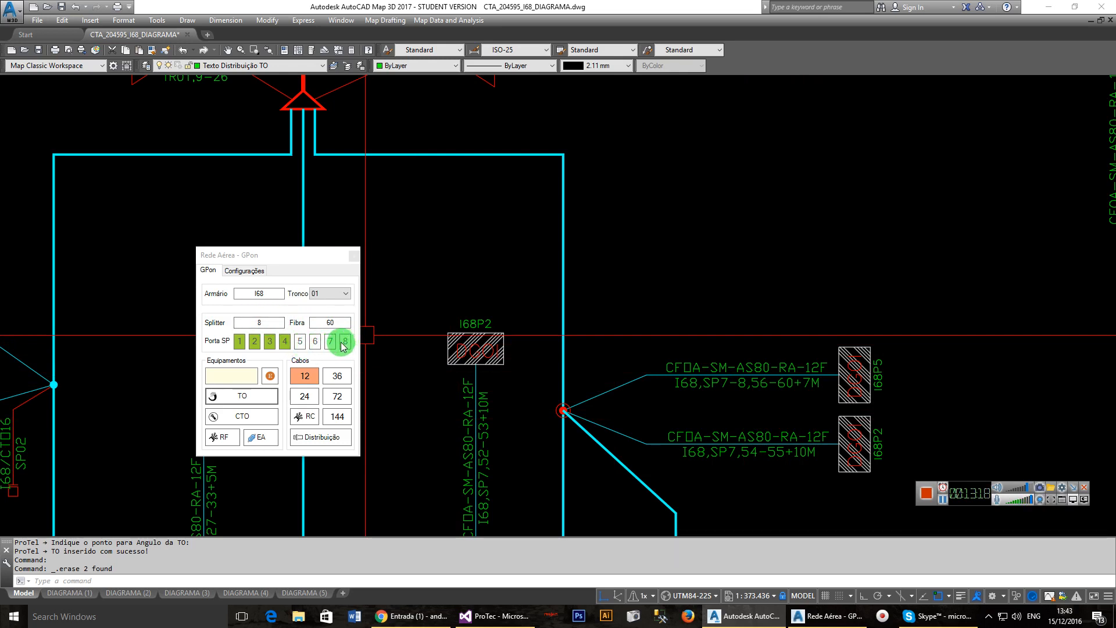
pyautogui.moveTo(432, 238)
pyautogui.mouseDown(button='middle')
pyautogui.moveTo(473, 256)
pyautogui.moveTo(543, 329)
pyautogui.mouseUp(button='middle')
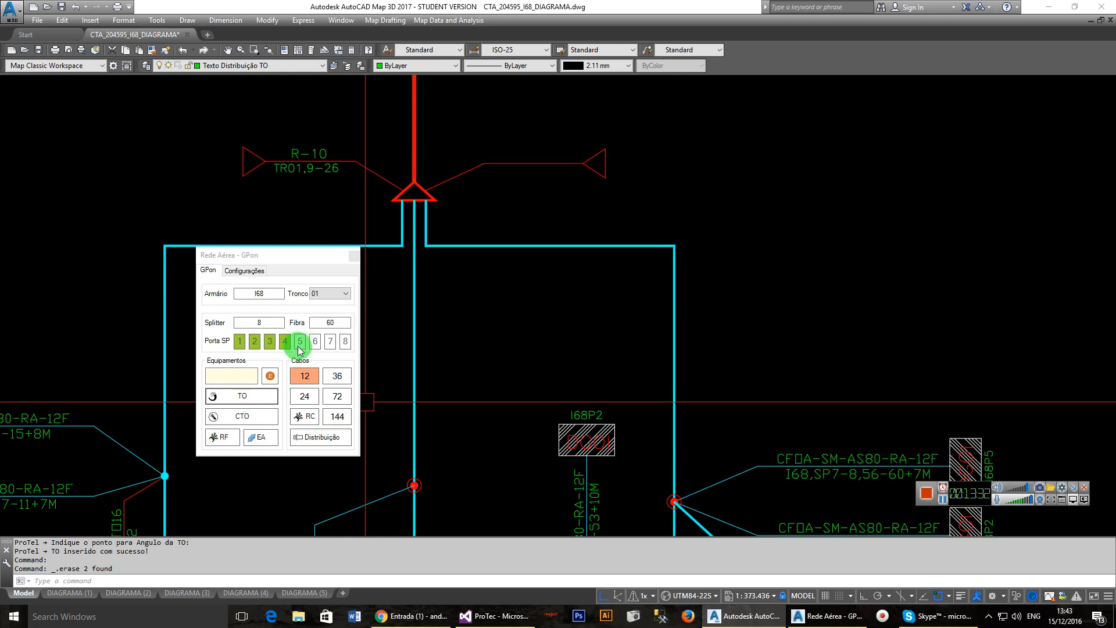
# Insert an RF label with Equipamentos 4 along the unlabelled red reserve branch at the trunk junction.
pyautogui.click(222, 441)
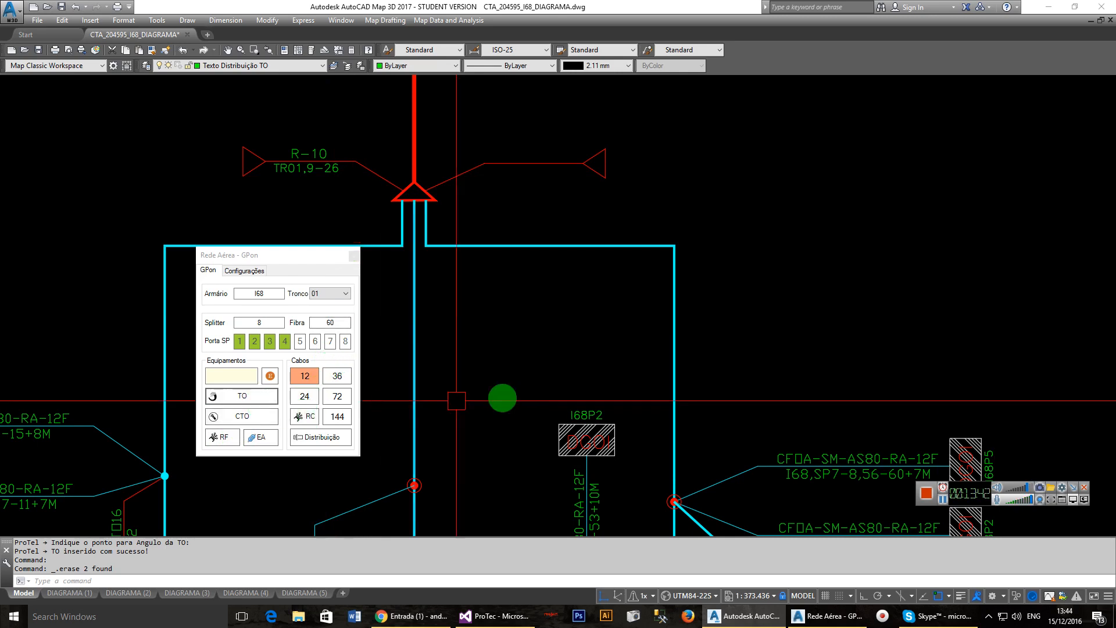
pyautogui.moveTo(642, 423); pyautogui.dragTo(563, 349, button='middle')
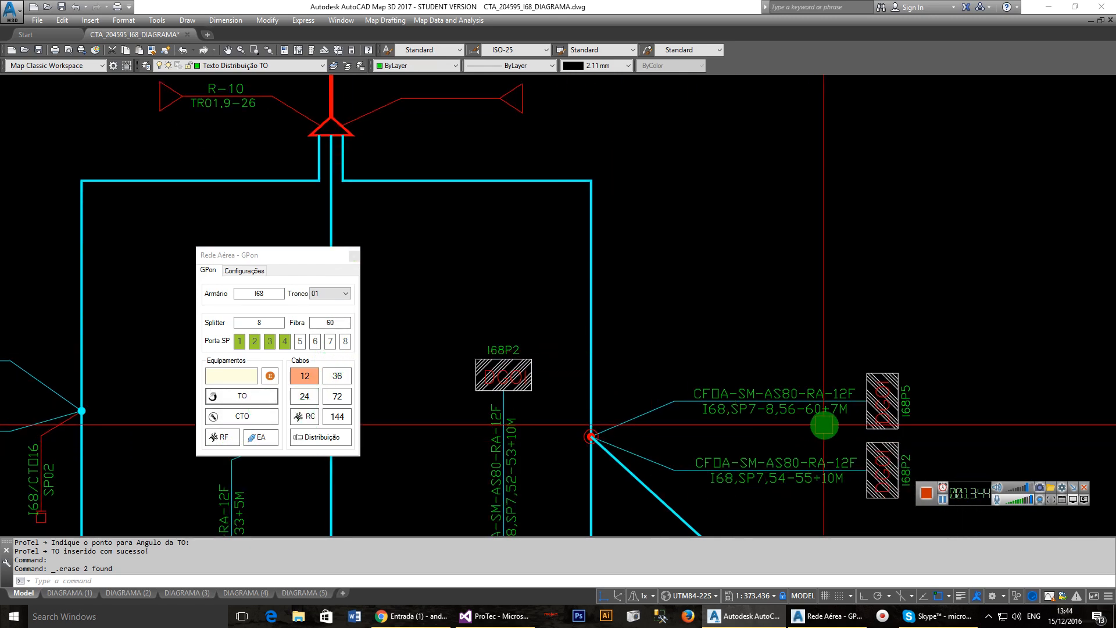
pyautogui.moveTo(469, 289); pyautogui.dragTo(530, 326, button='middle')
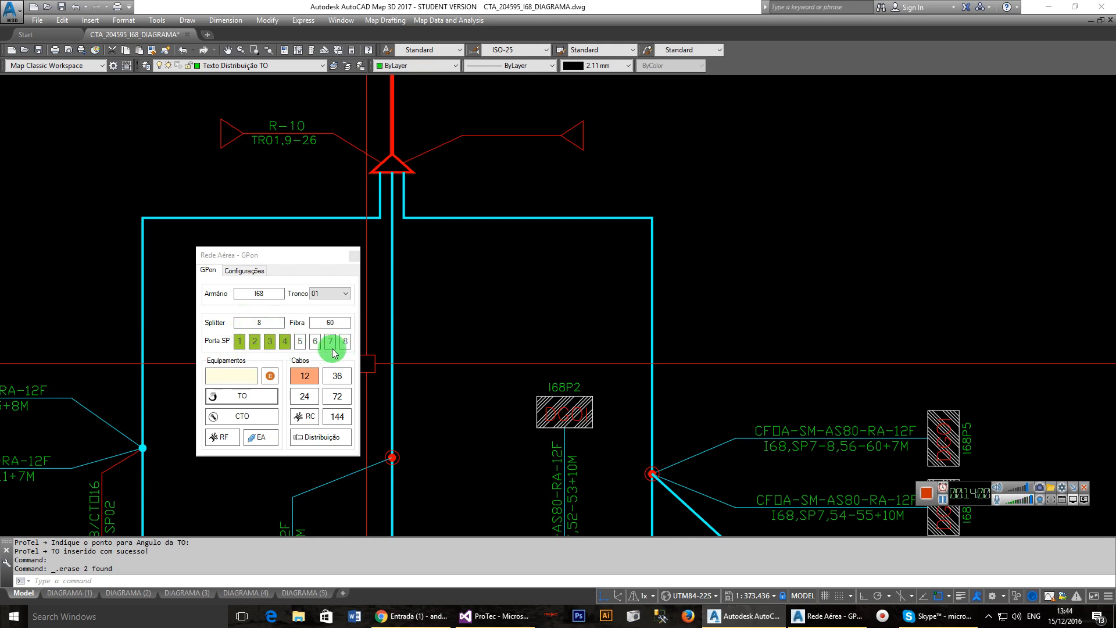
pyautogui.click(238, 374)
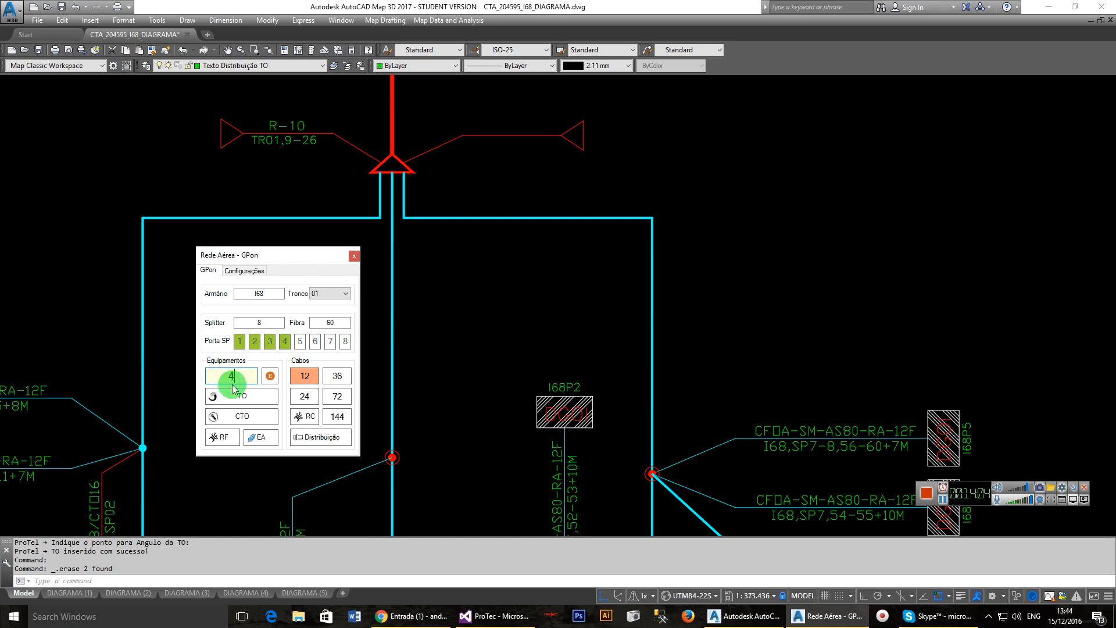
pyautogui.click(223, 443)
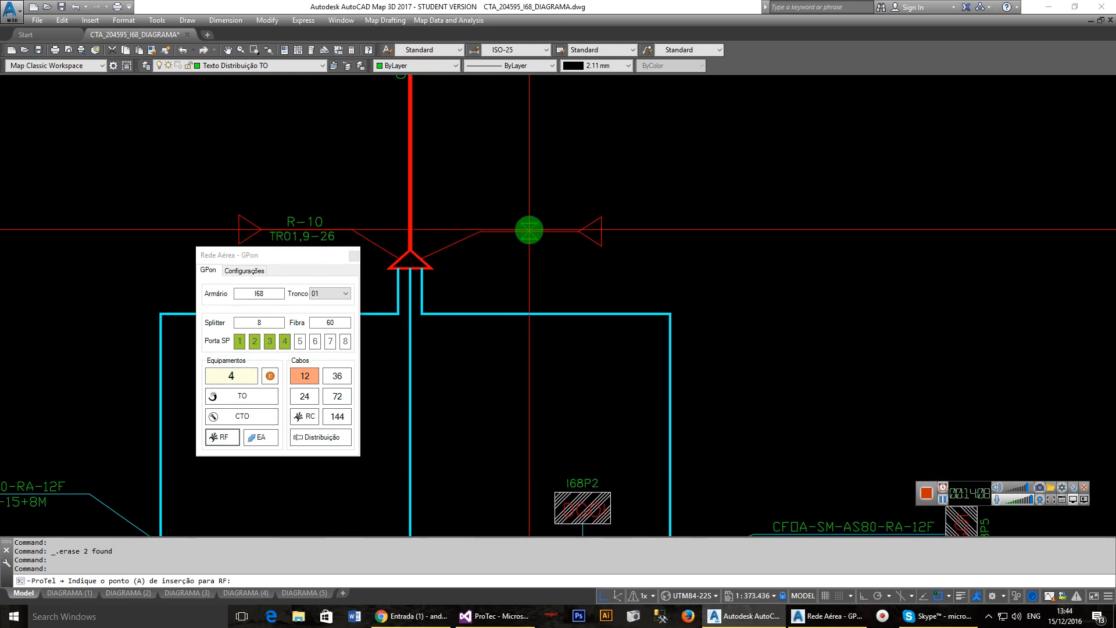
pyautogui.click(538, 230)
pyautogui.click(543, 286)
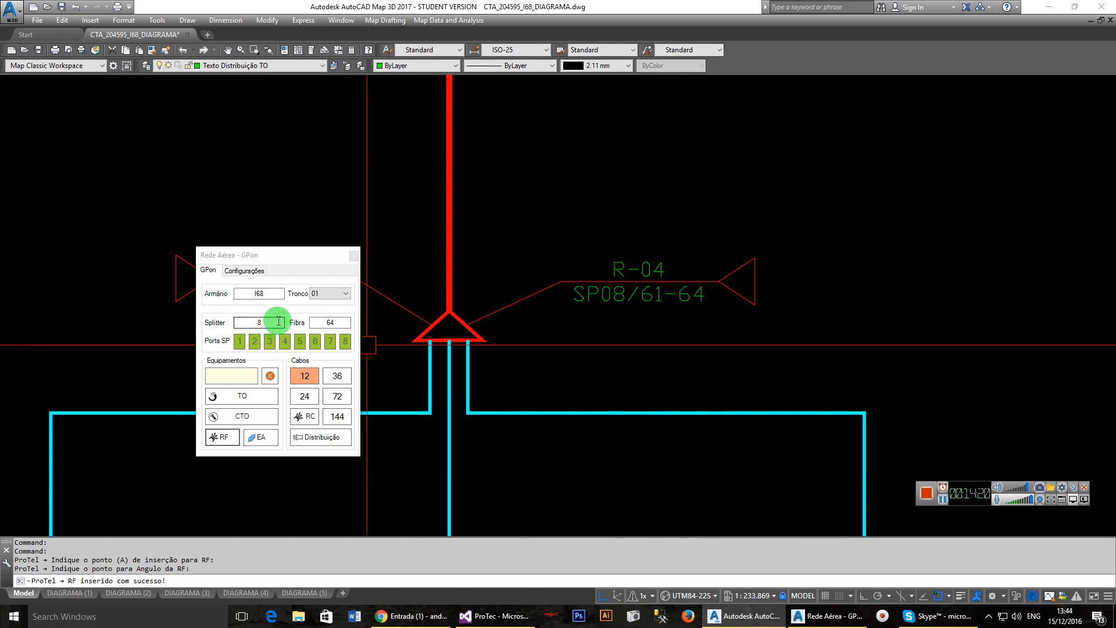
# Compare the two reserve labels at the red junction and inspect the labels along the leftmost cable below it.
pyautogui.moveTo(506, 356); pyautogui.dragTo(824, 393, button='middle')
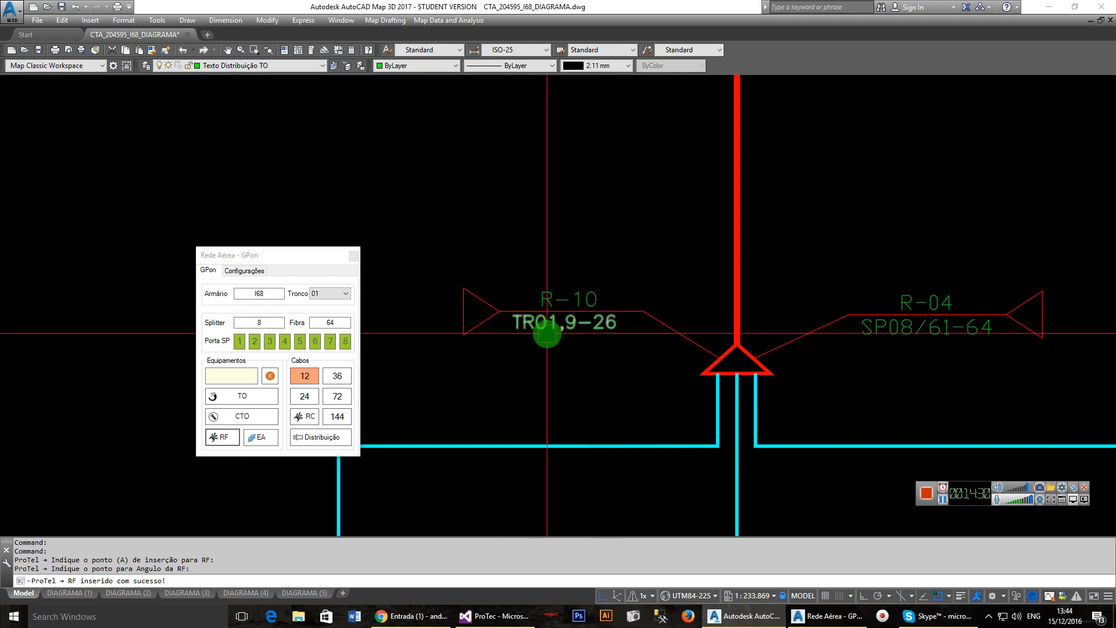
pyautogui.moveTo(549, 334)
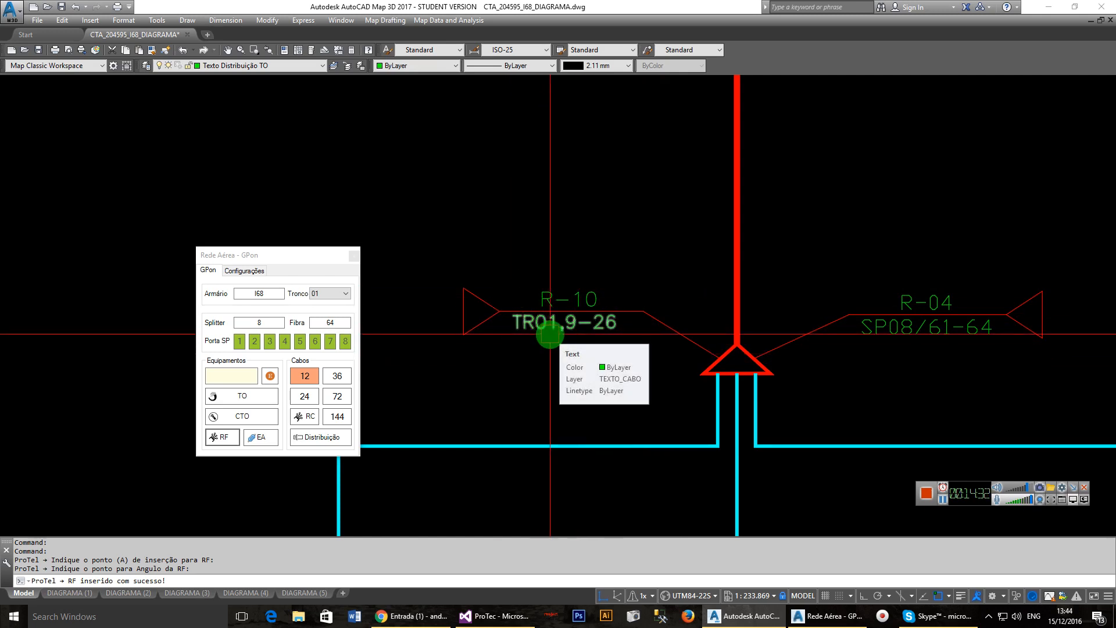
pyautogui.scroll(-6, 552, 331)
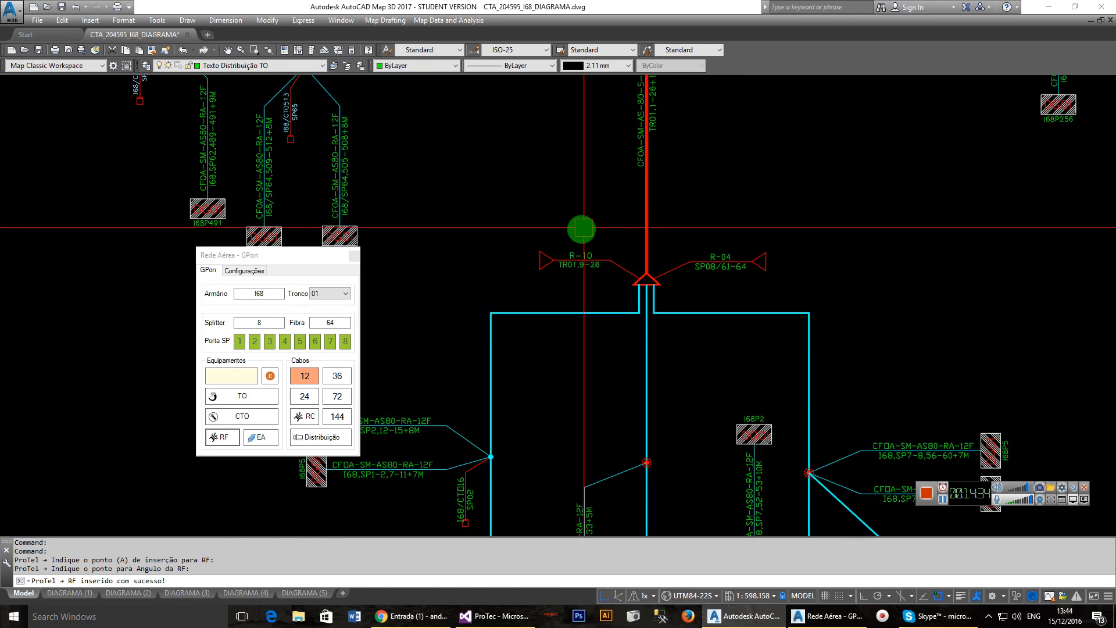
pyautogui.moveTo(589, 332)
pyautogui.mouseDown(button='middle')
pyautogui.moveTo(559, 295)
pyautogui.moveTo(646, 304)
pyautogui.mouseUp(button='middle')
pyautogui.scroll(4, 498, 324)
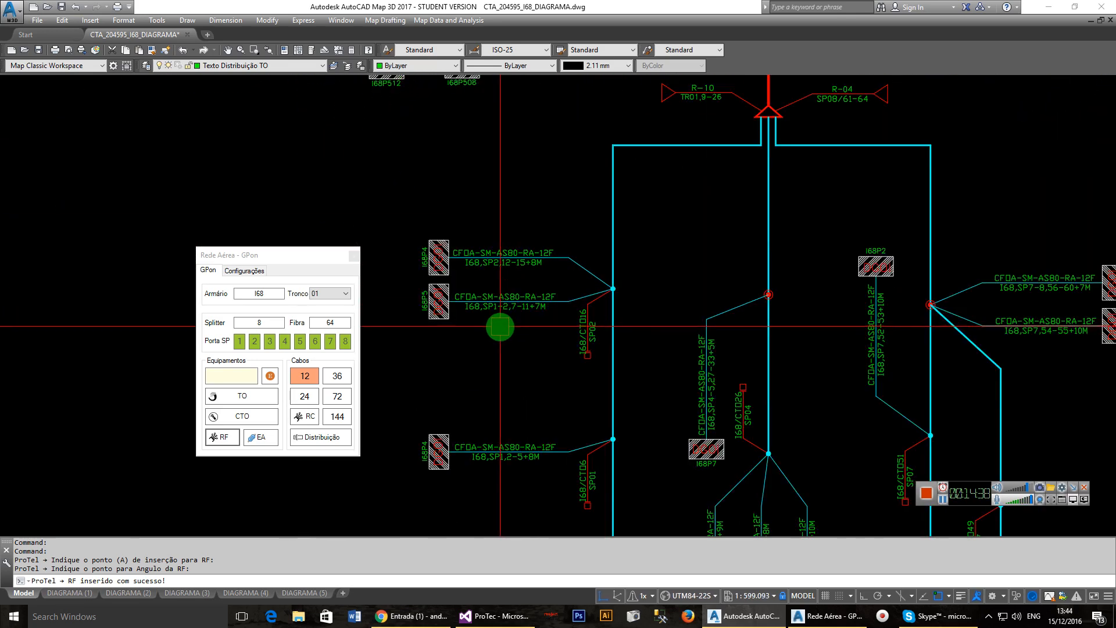
pyautogui.moveTo(511, 419); pyautogui.dragTo(452, 293, button='middle')
pyautogui.moveTo(581, 361); pyautogui.dragTo(495, 283, button='middle')
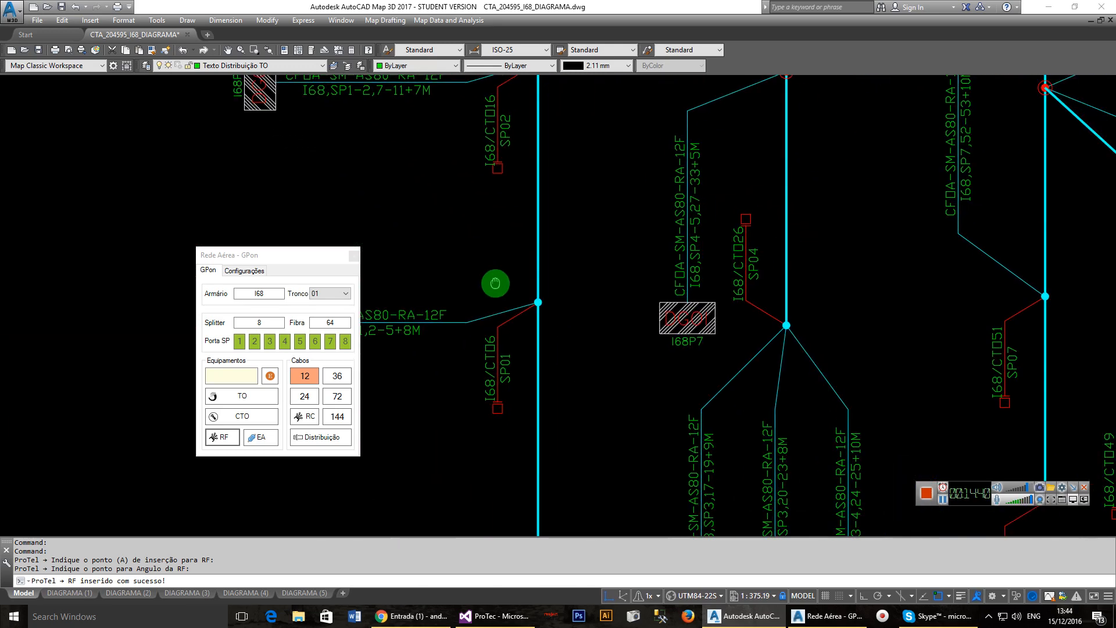
pyautogui.scroll(-2, 562, 320)
pyautogui.moveTo(577, 336); pyautogui.dragTo(543, 348, button='middle')
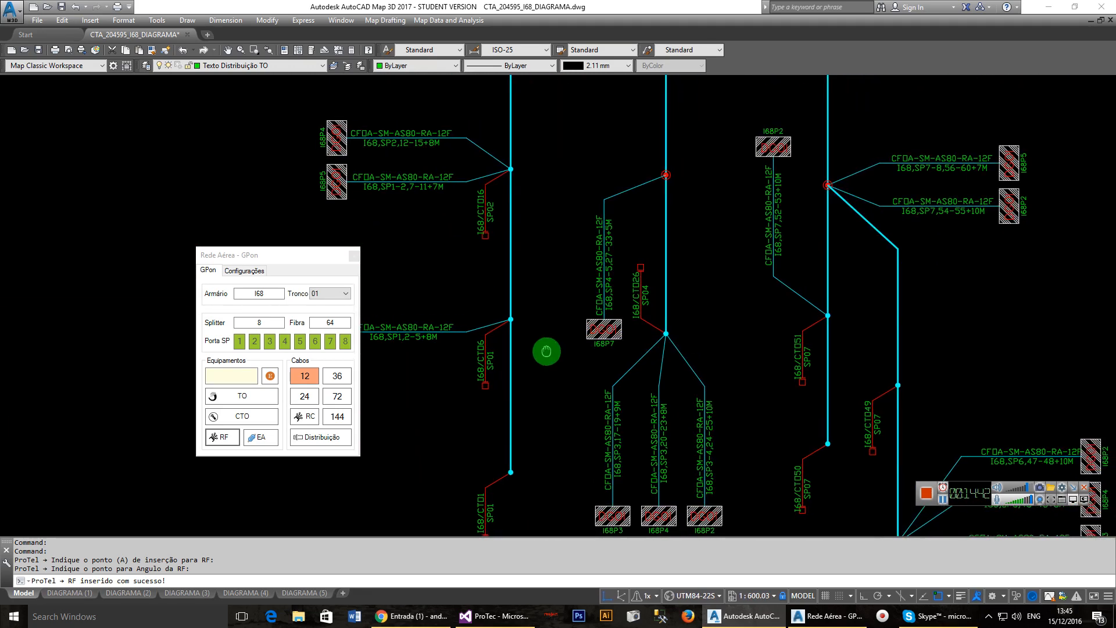
pyautogui.scroll(2, 544, 331)
pyautogui.moveTo(546, 434); pyautogui.dragTo(565, 272, button='middle')
pyautogui.scroll(-1, 534, 323)
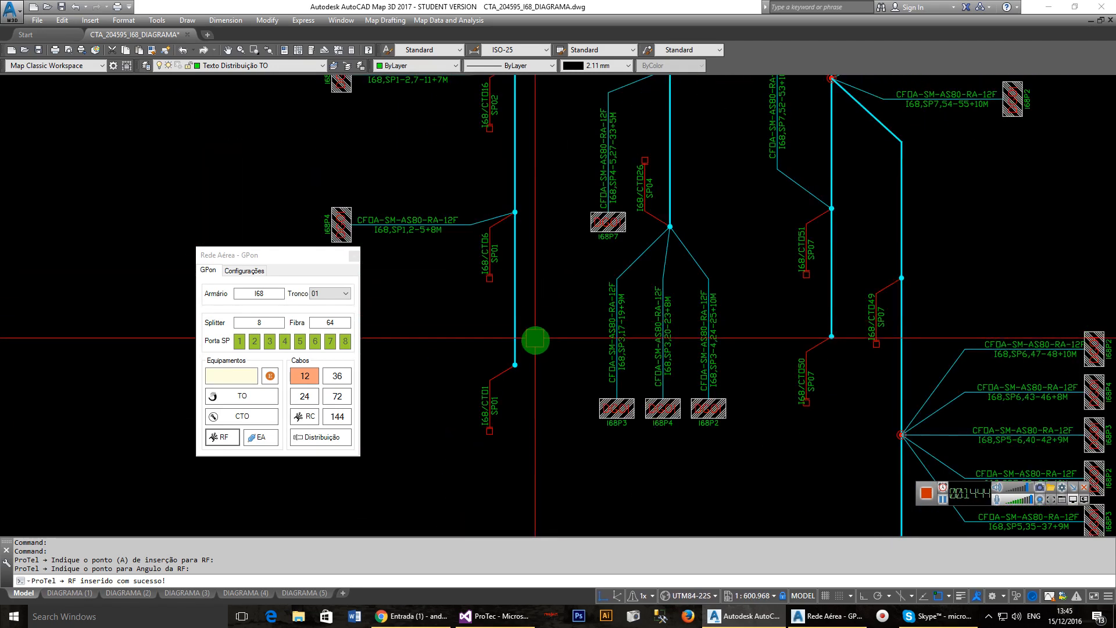
# Review the labels on the middle and right cables and the red trunk cable feeding the junction.
pyautogui.moveTo(516, 156); pyautogui.dragTo(519, 370, button='middle')
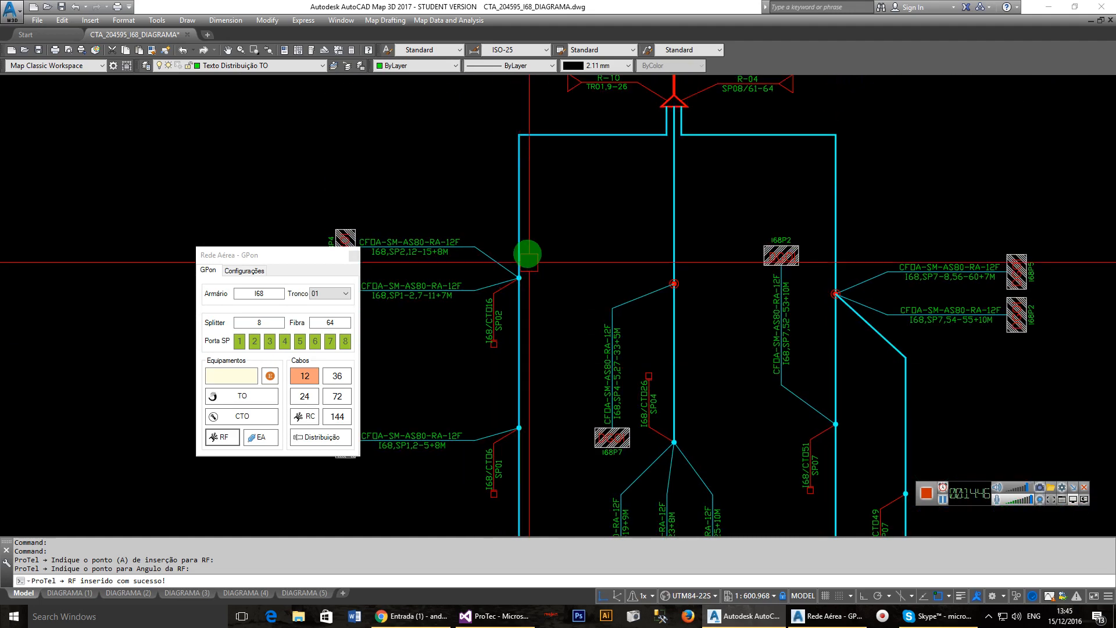
pyautogui.moveTo(755, 242); pyautogui.dragTo(658, 197, button='middle')
pyautogui.moveTo(627, 399)
pyautogui.mouseDown(button='middle')
pyautogui.moveTo(578, 266)
pyautogui.moveTo(489, 318)
pyautogui.moveTo(444, 389)
pyautogui.mouseUp(button='middle')
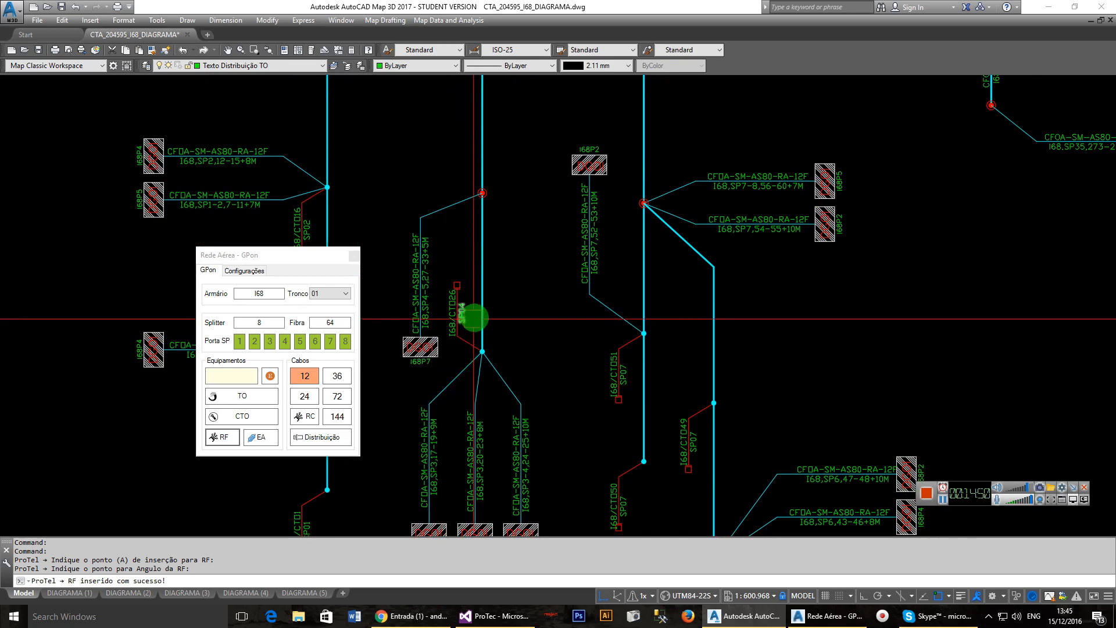
pyautogui.scroll(-2, 514, 278)
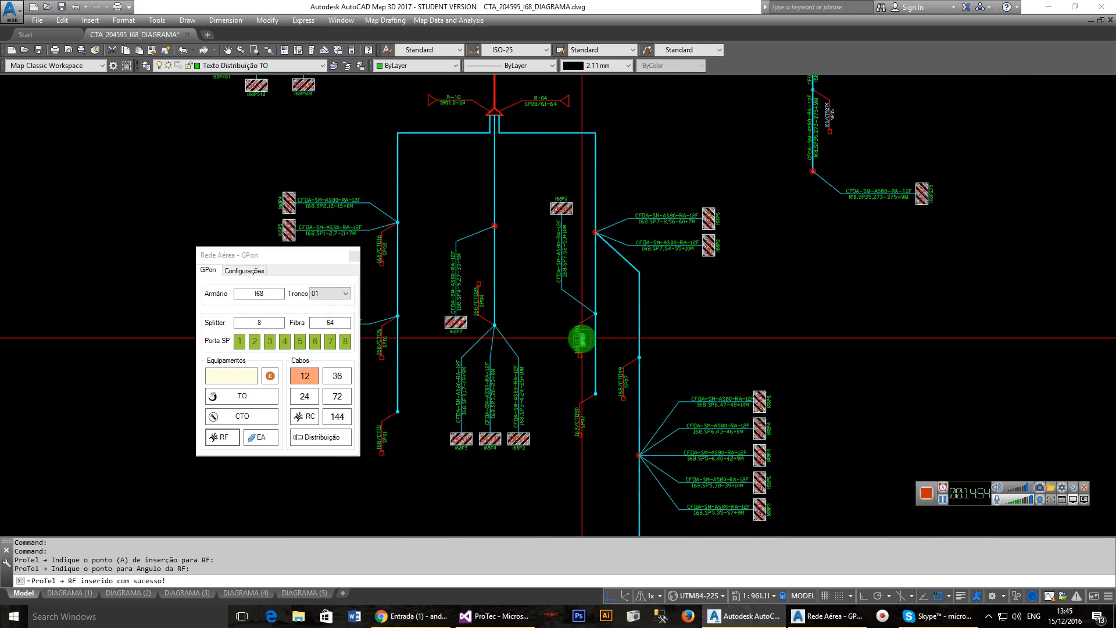
pyautogui.moveTo(540, 337); pyautogui.dragTo(681, 338, button='middle')
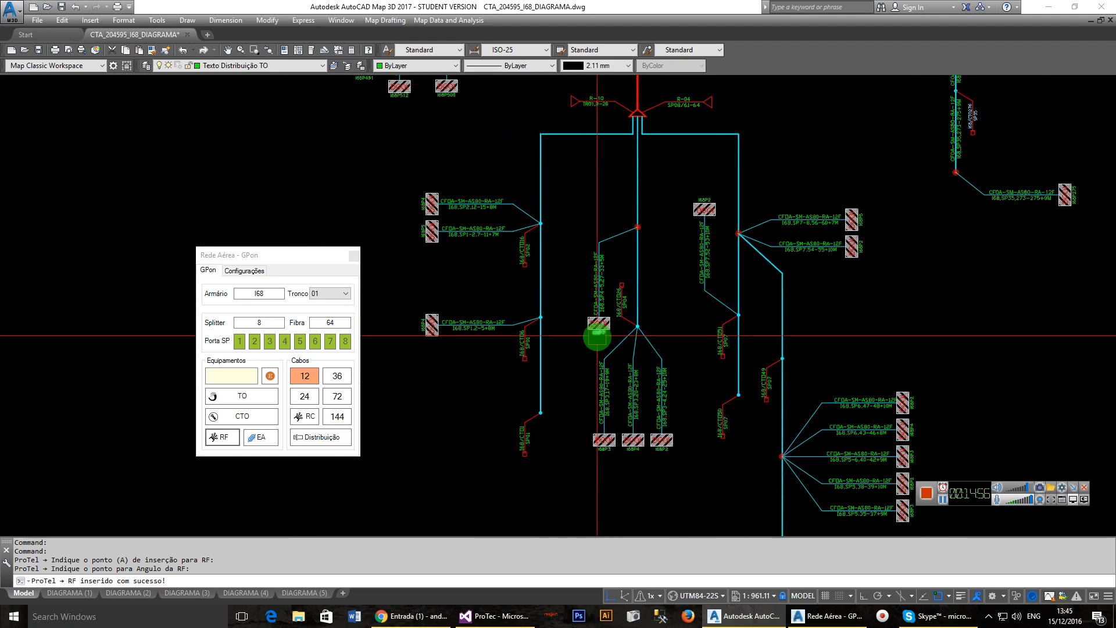
pyautogui.scroll(2, 672, 341)
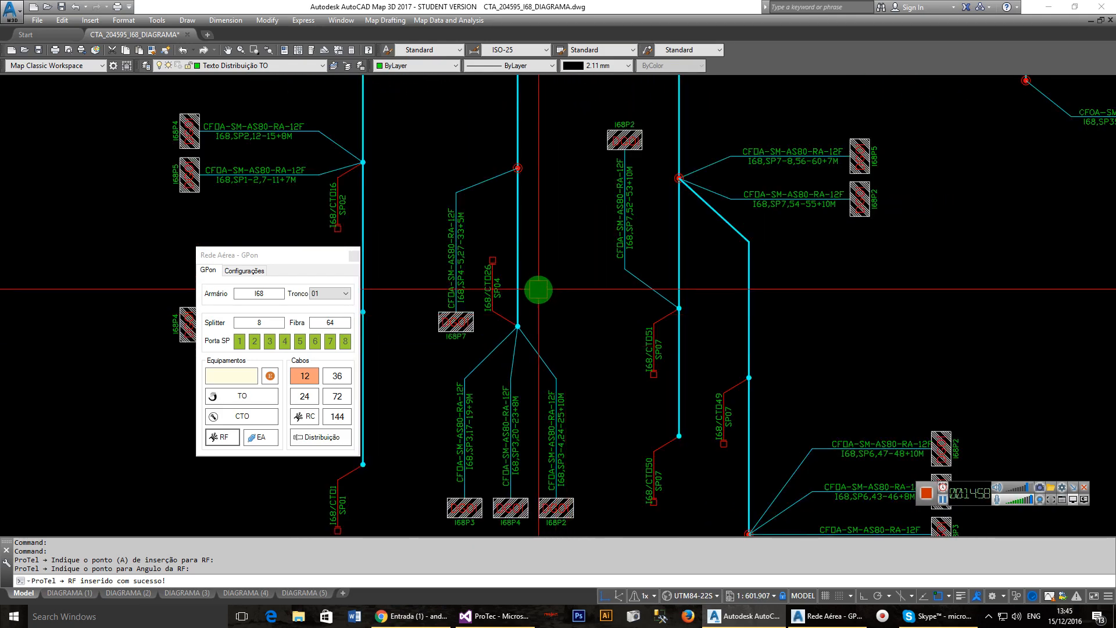
pyautogui.moveTo(531, 274); pyautogui.dragTo(522, 205, button='middle')
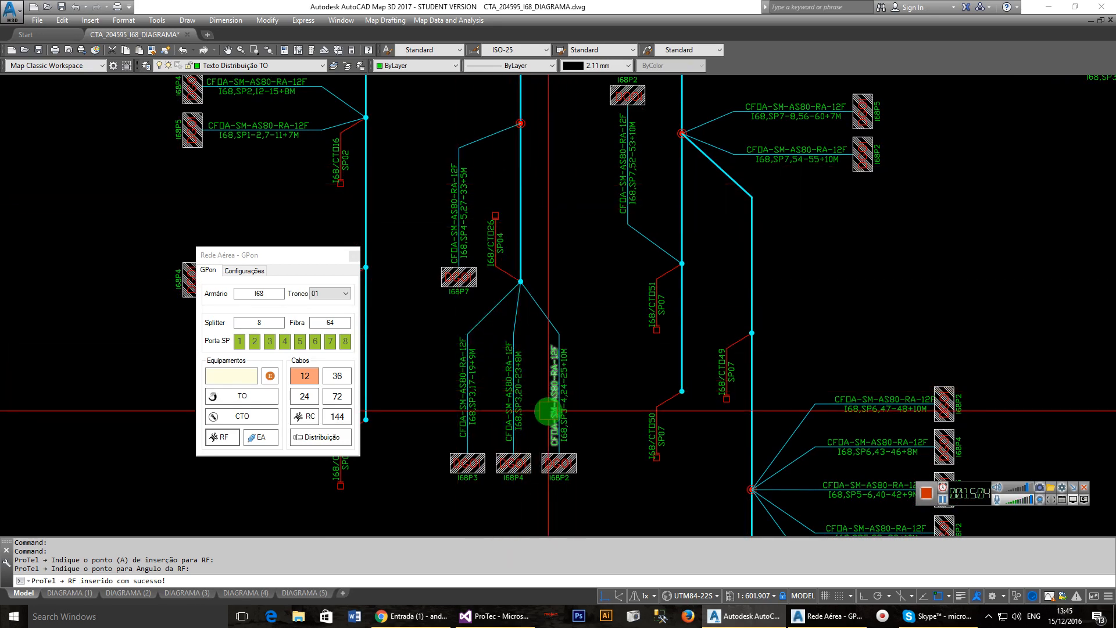
pyautogui.moveTo(617, 240); pyautogui.dragTo(688, 460, button='middle')
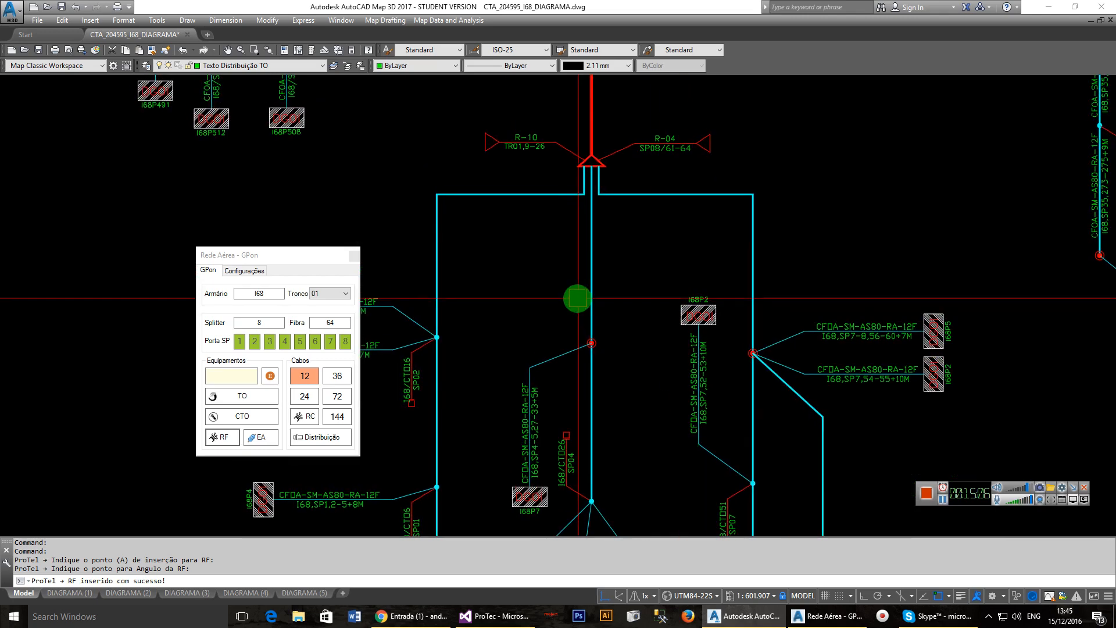
pyautogui.scroll(-2, 573, 296)
pyautogui.moveTo(512, 256); pyautogui.dragTo(540, 306, button='middle')
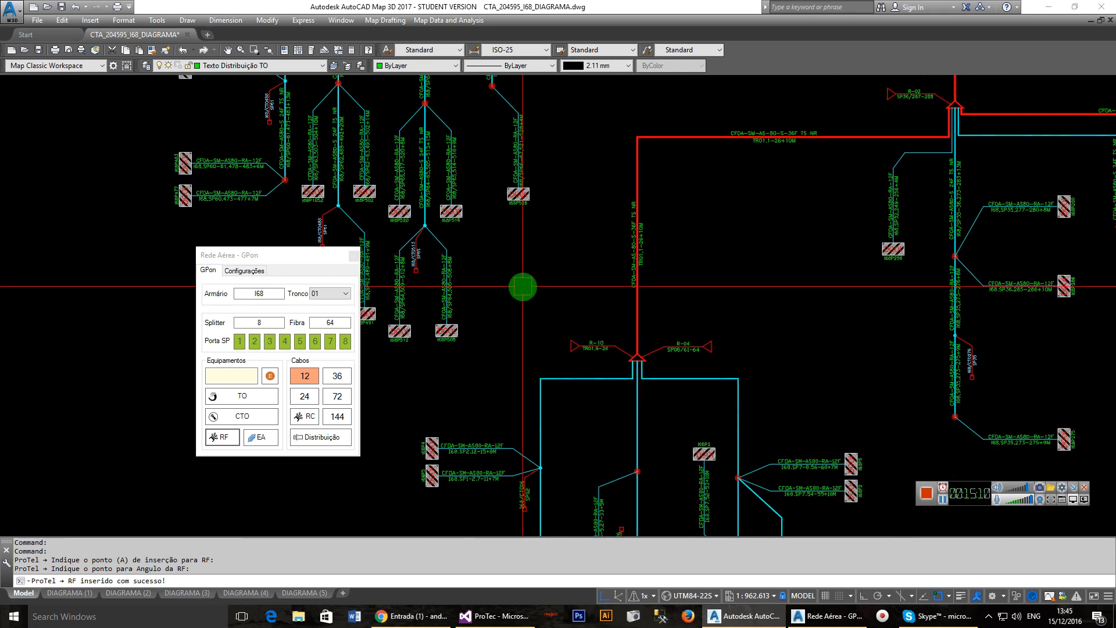
pyautogui.moveTo(523, 286)
pyautogui.mouseDown(button='middle')
pyautogui.moveTo(585, 349)
pyautogui.moveTo(647, 386)
pyautogui.moveTo(478, 273)
pyautogui.moveTo(604, 236)
pyautogui.mouseUp(button='middle')
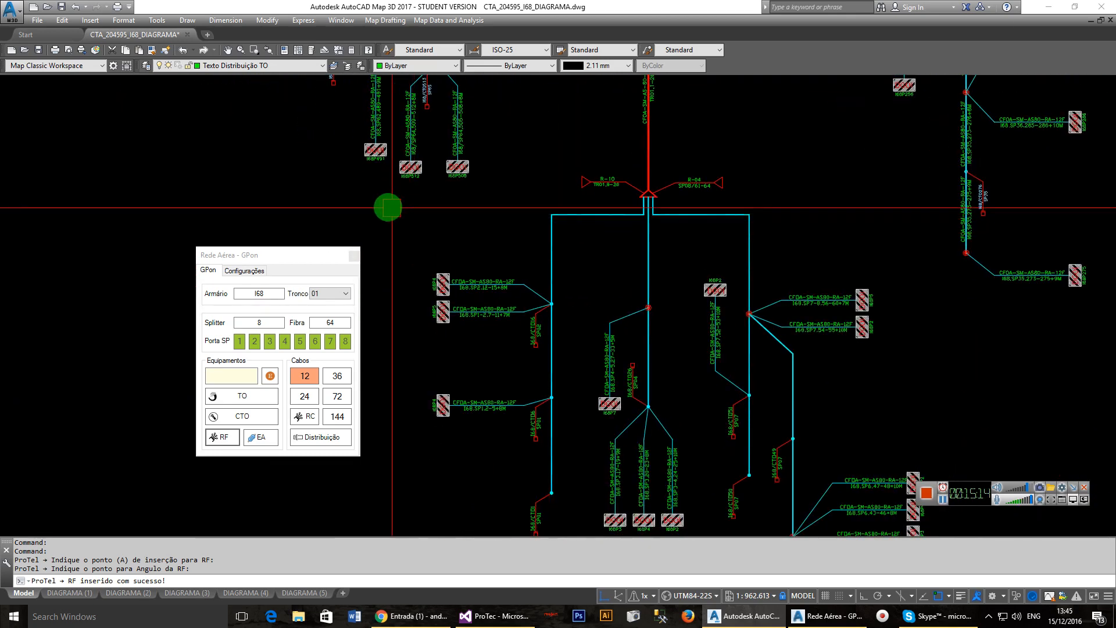